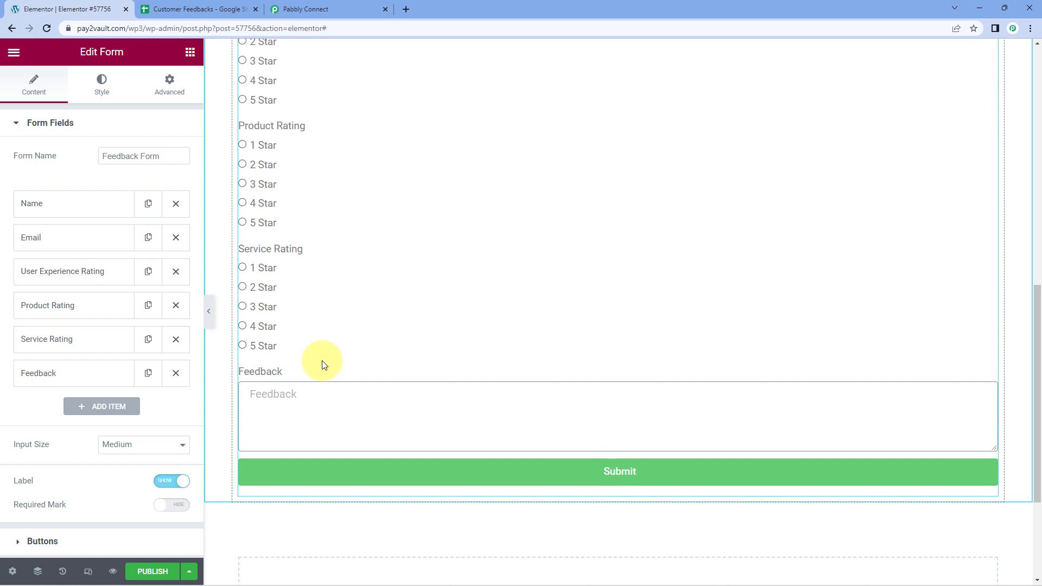
# Review the feedback form's fields in Elementor and the column headers in the Customer Feedbacks spreadsheet.
pyautogui.scroll(4, 365, 226)
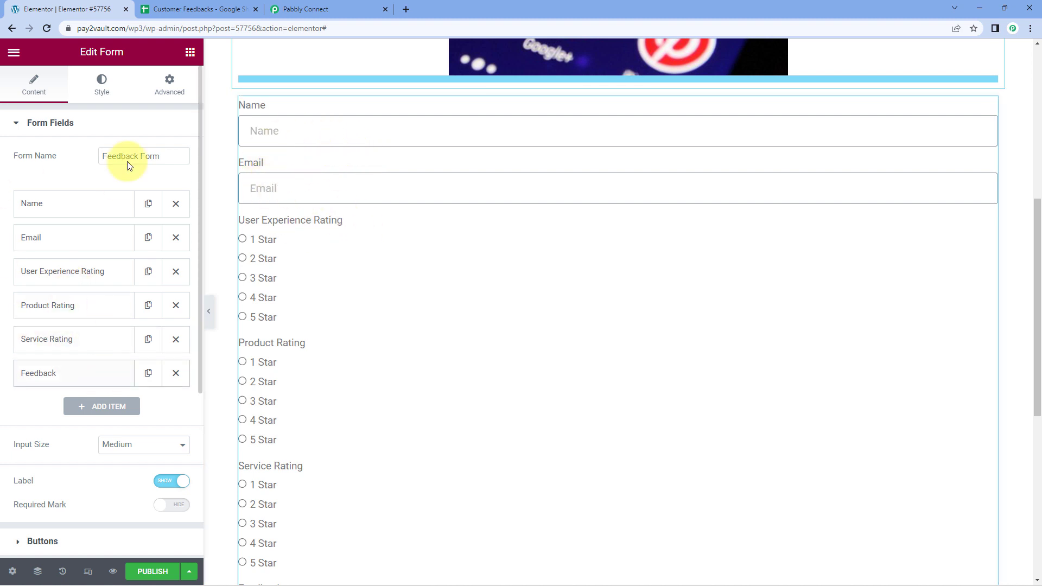
pyautogui.click(205, 7)
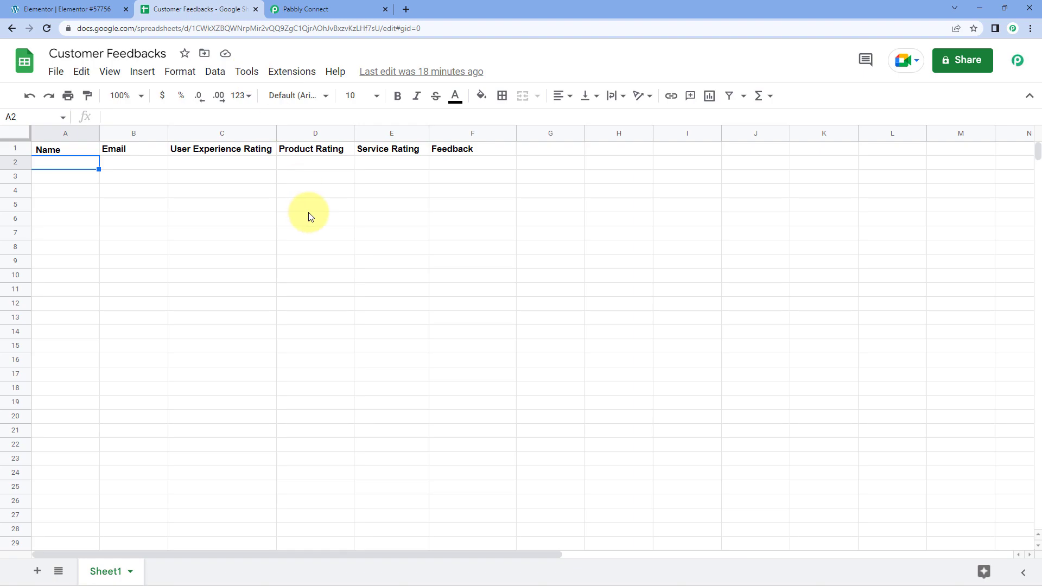
pyautogui.click(103, 8)
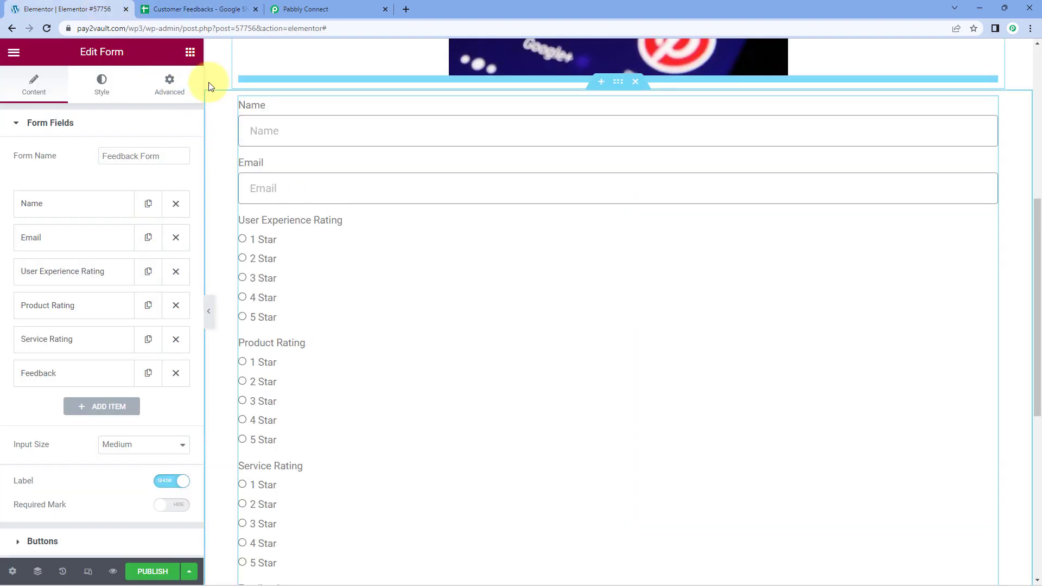
pyautogui.click(196, 8)
pyautogui.click(101, 6)
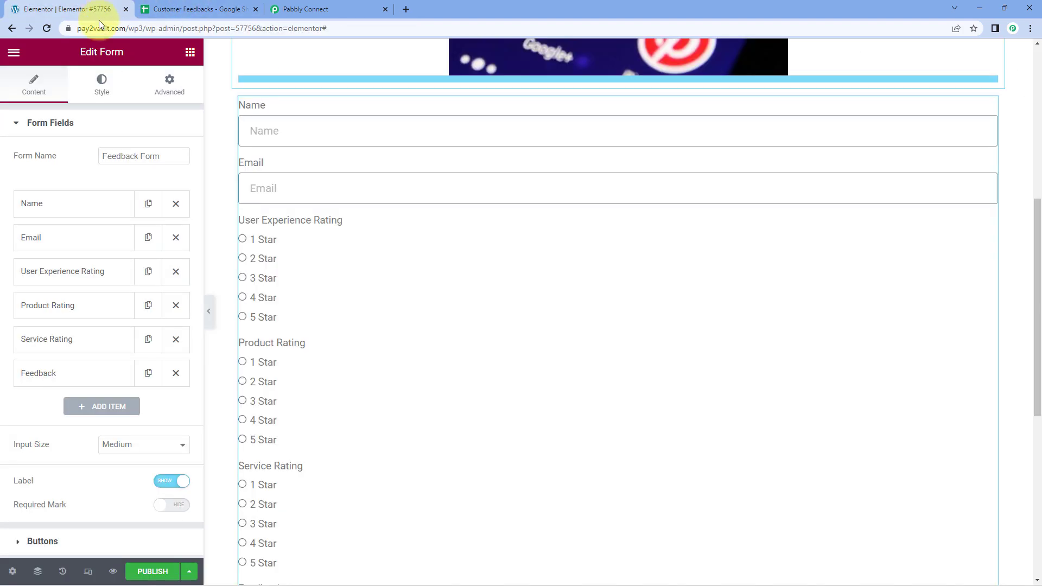
# Switch to Pabbly Connect and create a workflow named "Elementor to Google Sheets".
pyautogui.click(346, 5)
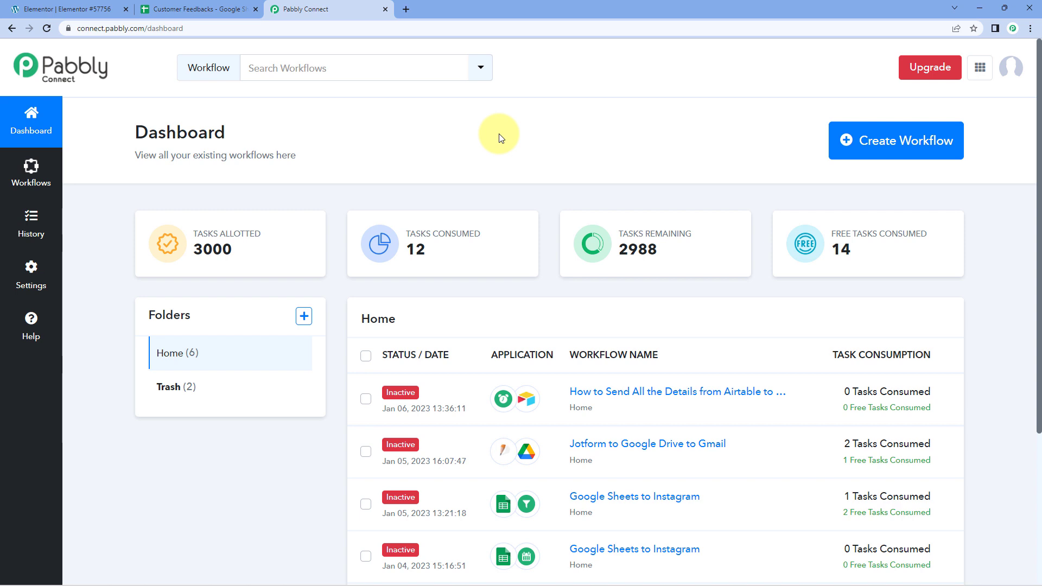
pyautogui.click(916, 140)
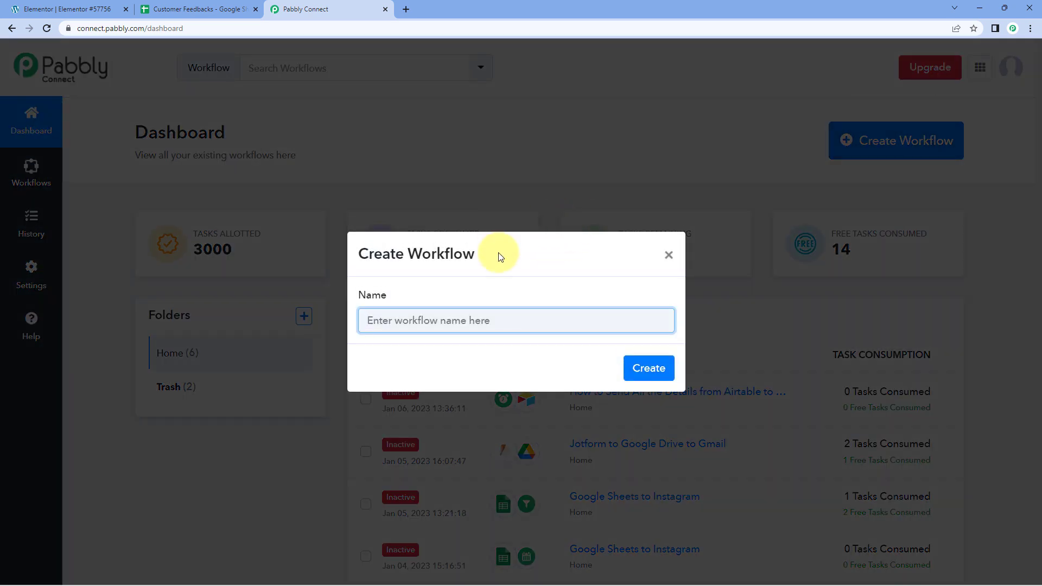
pyautogui.write('Elementor to Google Sheets')
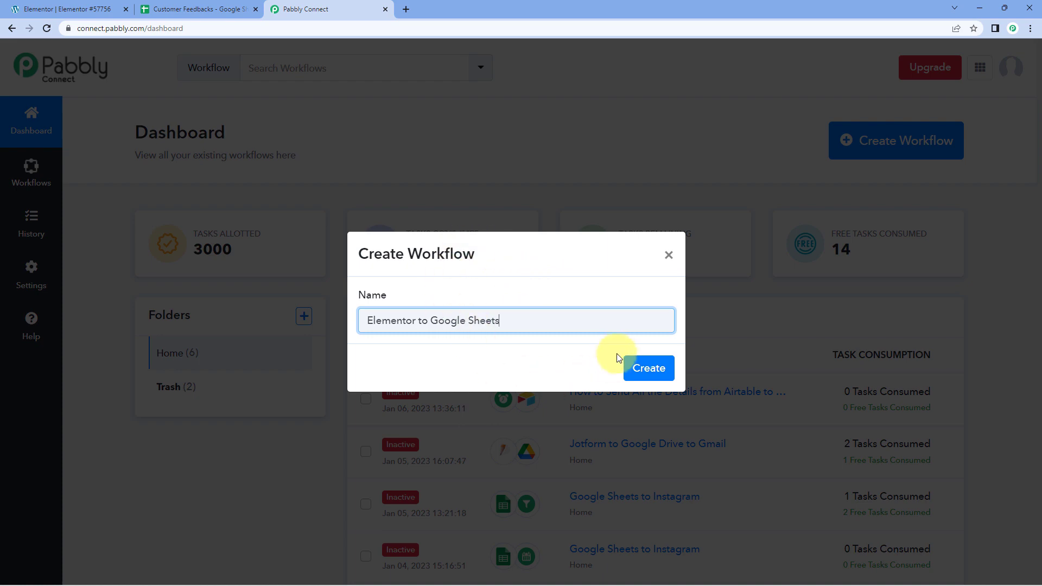
pyautogui.click(649, 368)
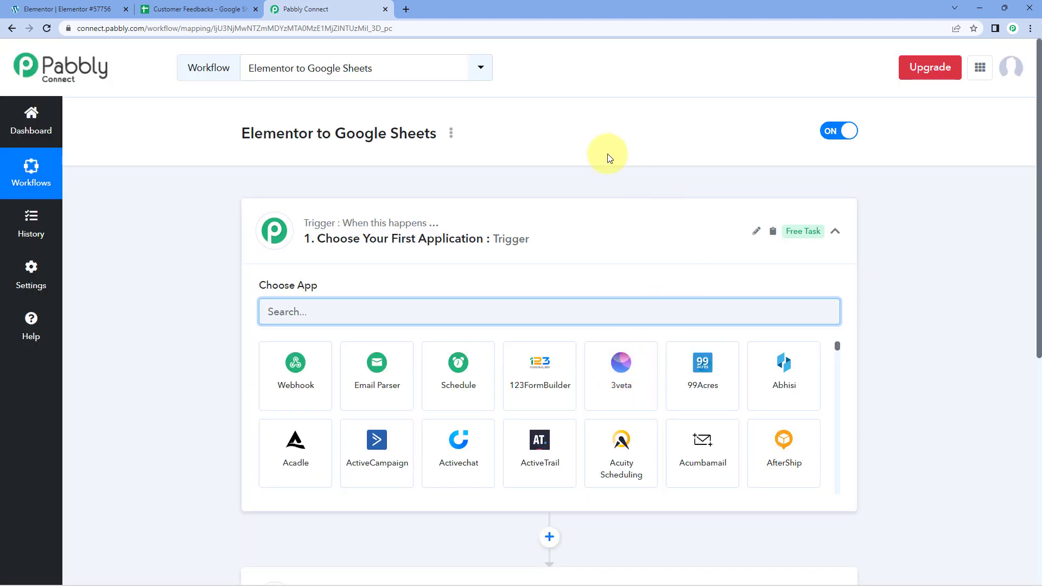
# Examine the workflow's trigger and action steps alongside the feedback form in Elementor.
pyautogui.click(543, 215)
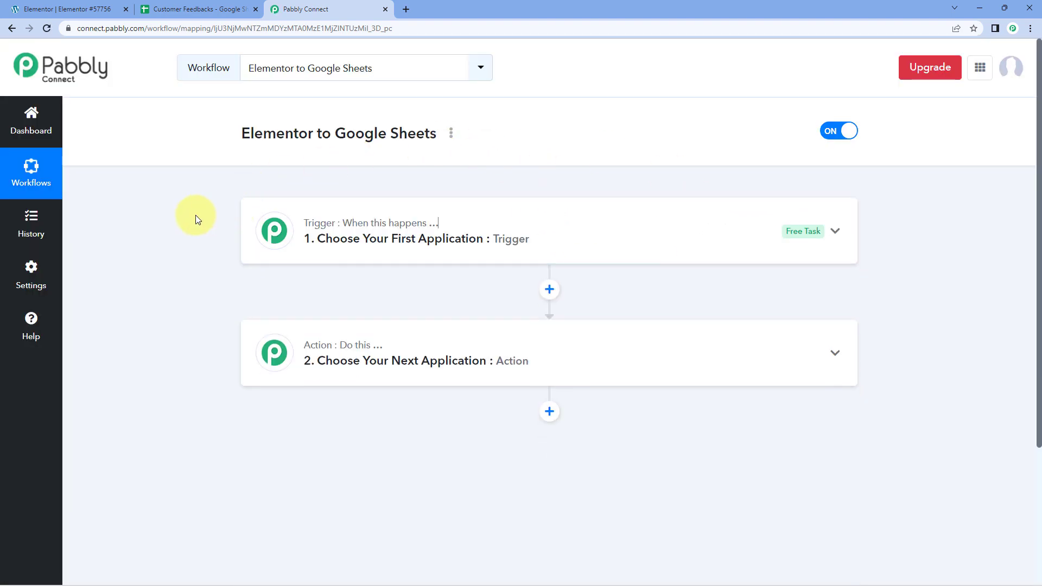
pyautogui.scroll(-1, 196, 217)
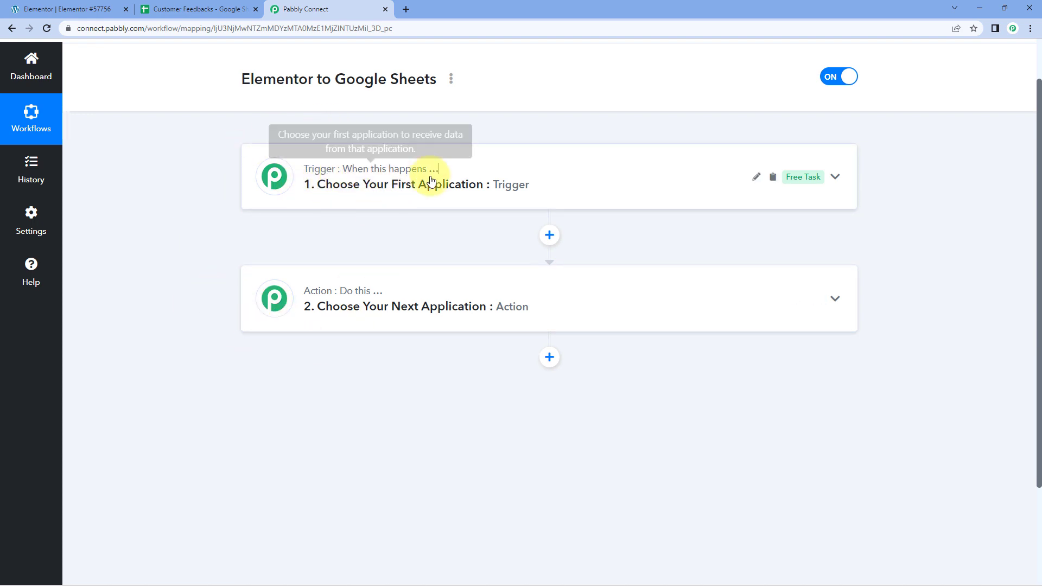
pyautogui.moveTo(350, 299)
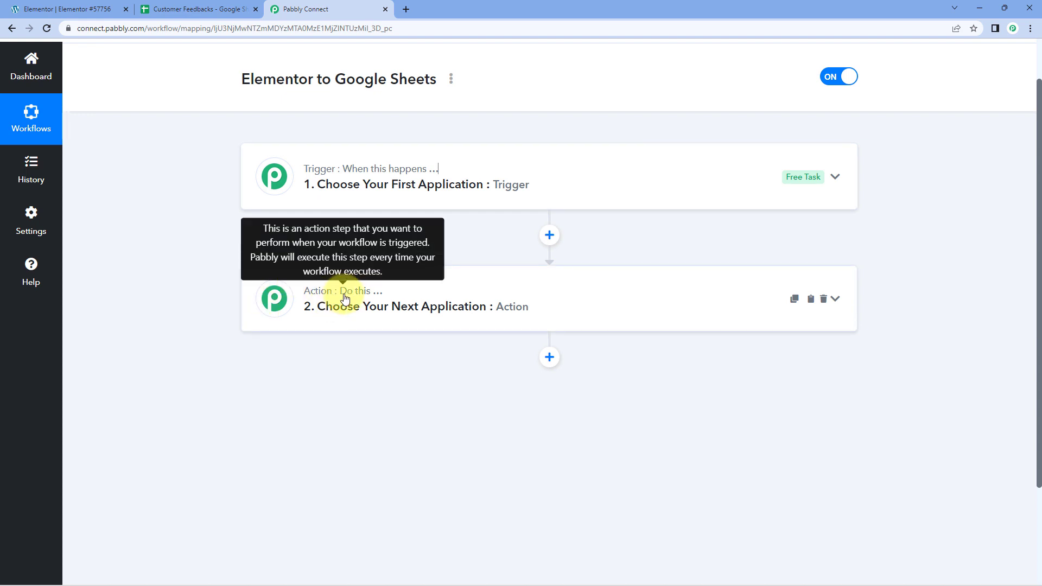
pyautogui.click(457, 173)
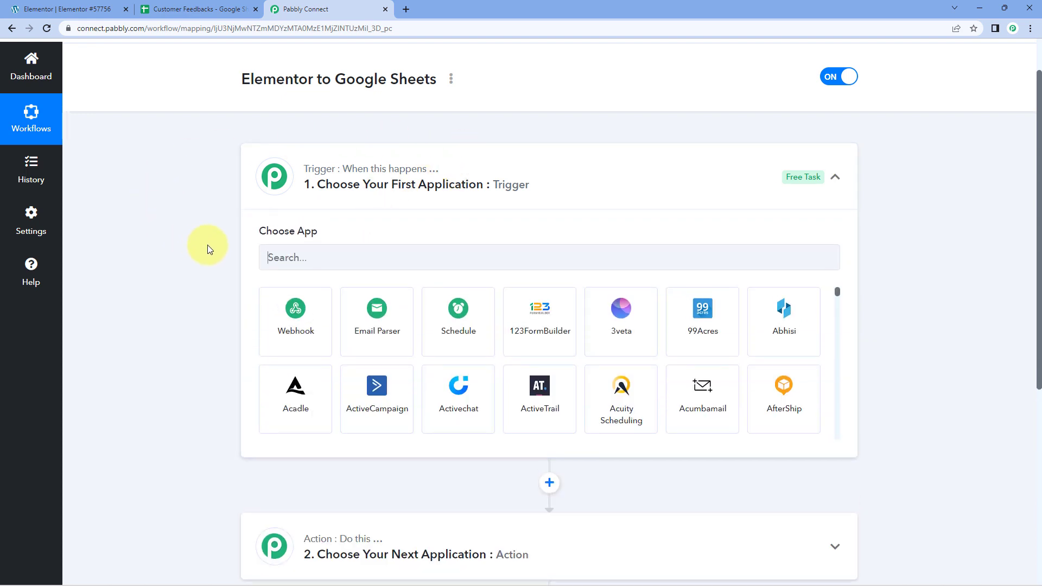
pyautogui.click(69, 9)
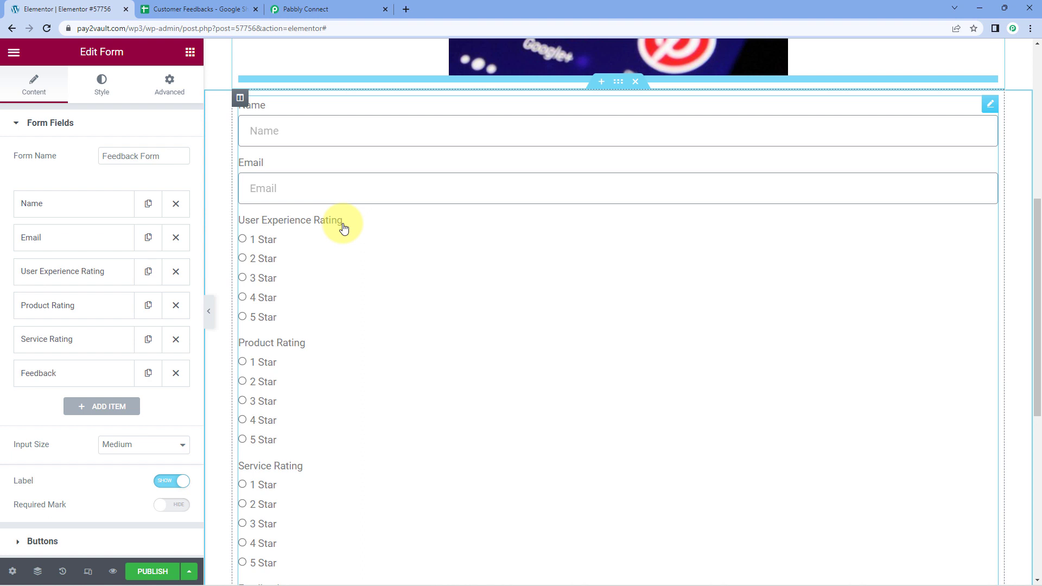
pyautogui.click(361, 7)
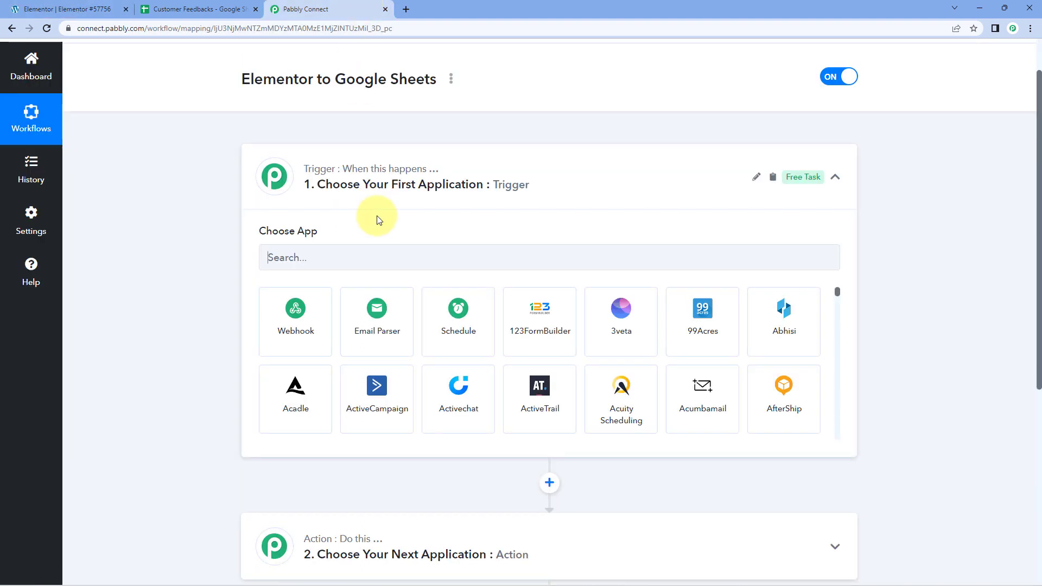
pyautogui.click(79, 8)
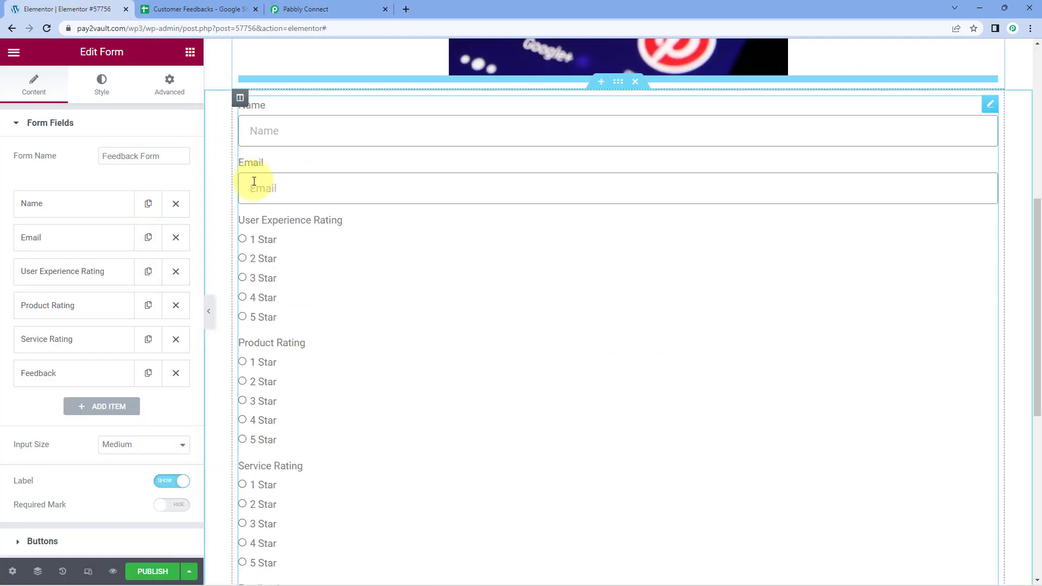
pyautogui.scroll(-1, 257, 189)
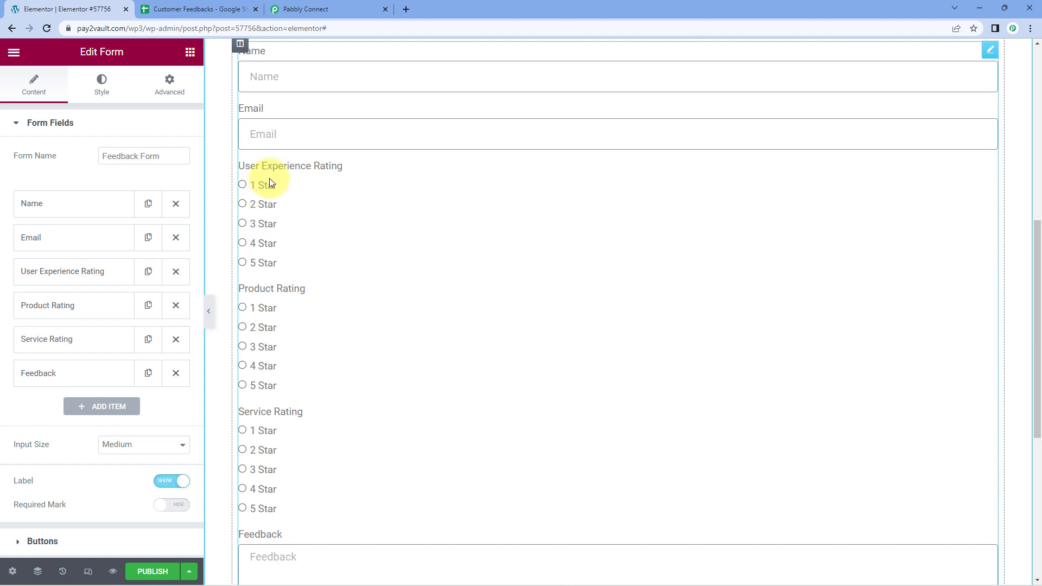
pyautogui.click(308, 7)
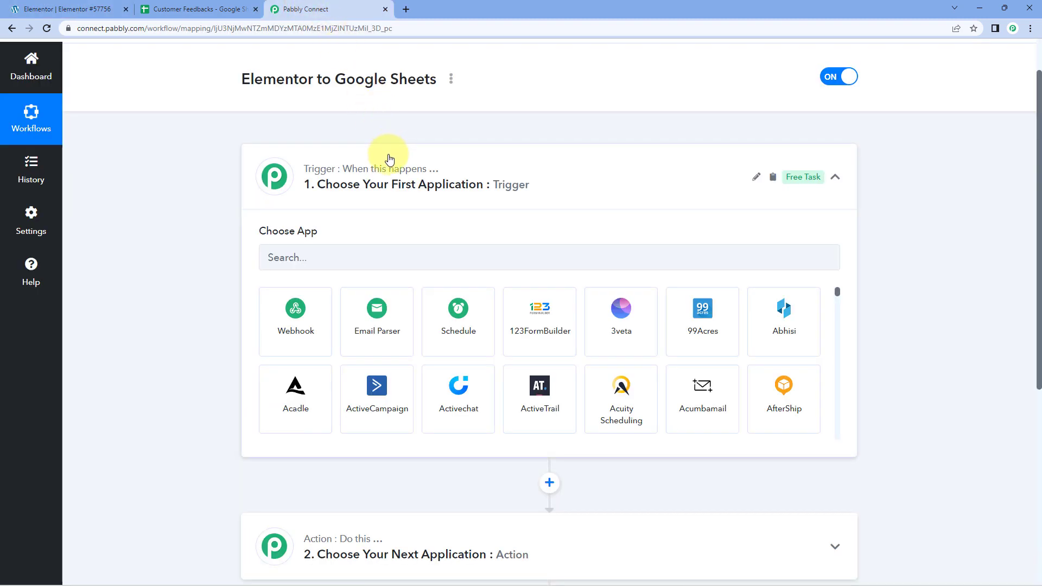
# Choose Elementor as the workflow's trigger app with New Form Submission as the trigger event.
pyautogui.scroll(-1, 377, 145)
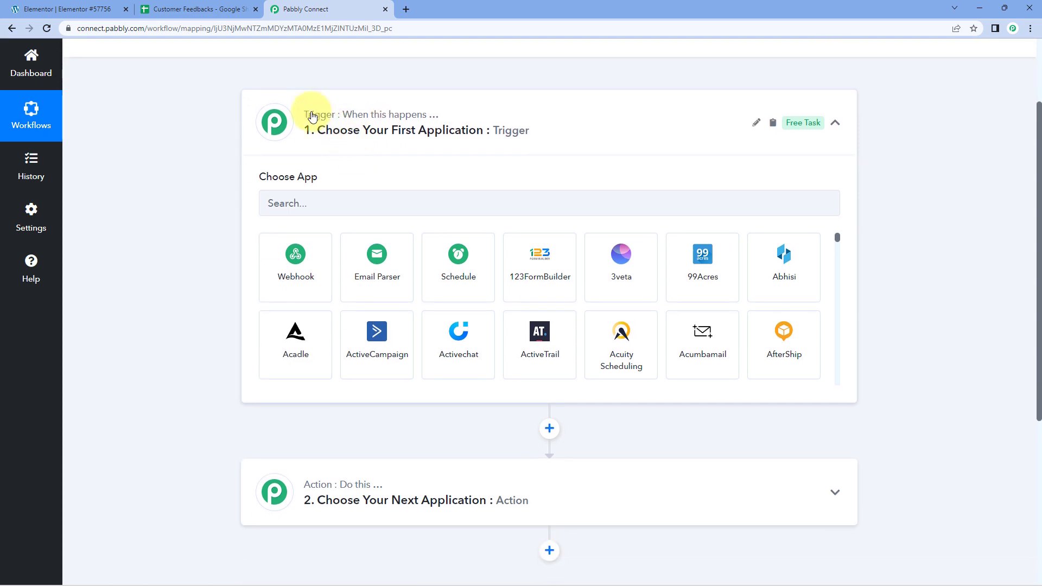
pyautogui.click(312, 200)
pyautogui.write('Ele')
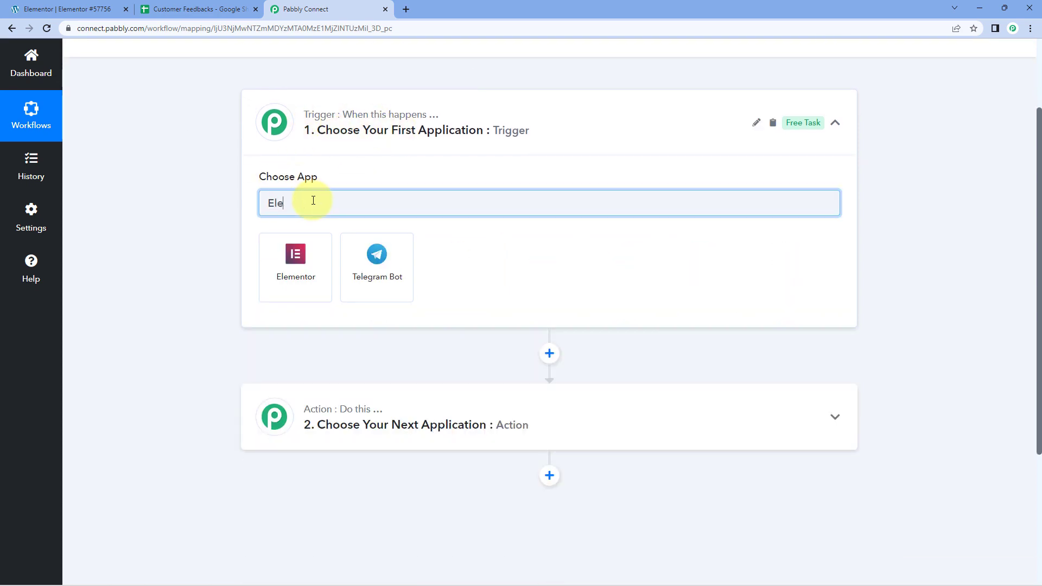
pyautogui.click(287, 259)
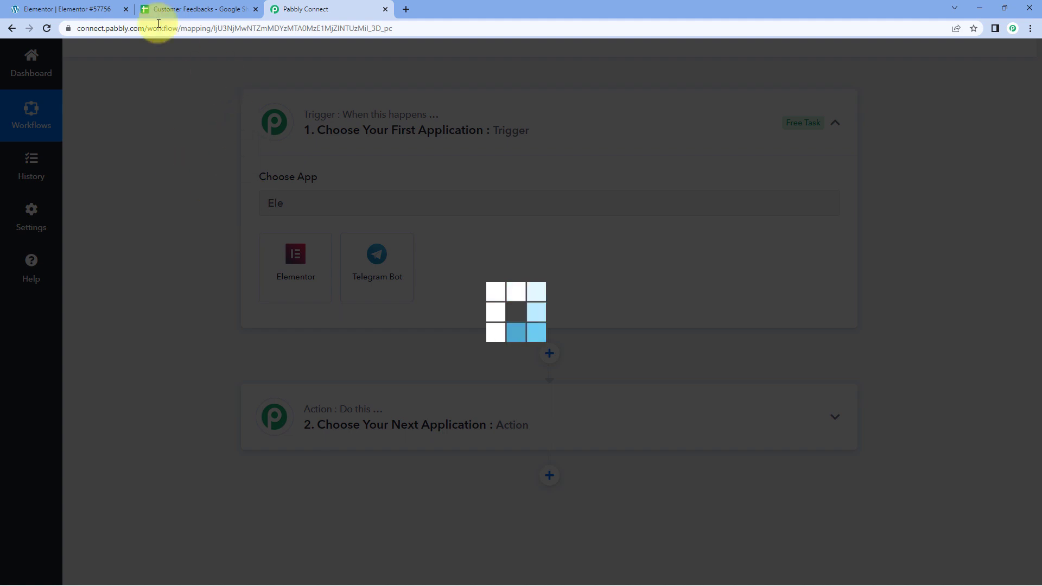
pyautogui.click(94, 7)
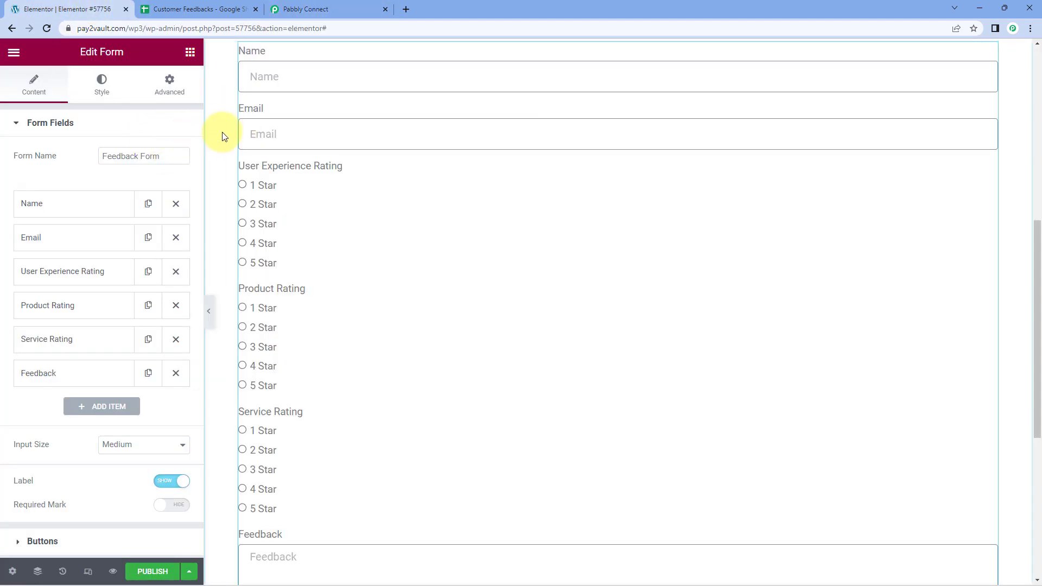
pyautogui.click(347, 9)
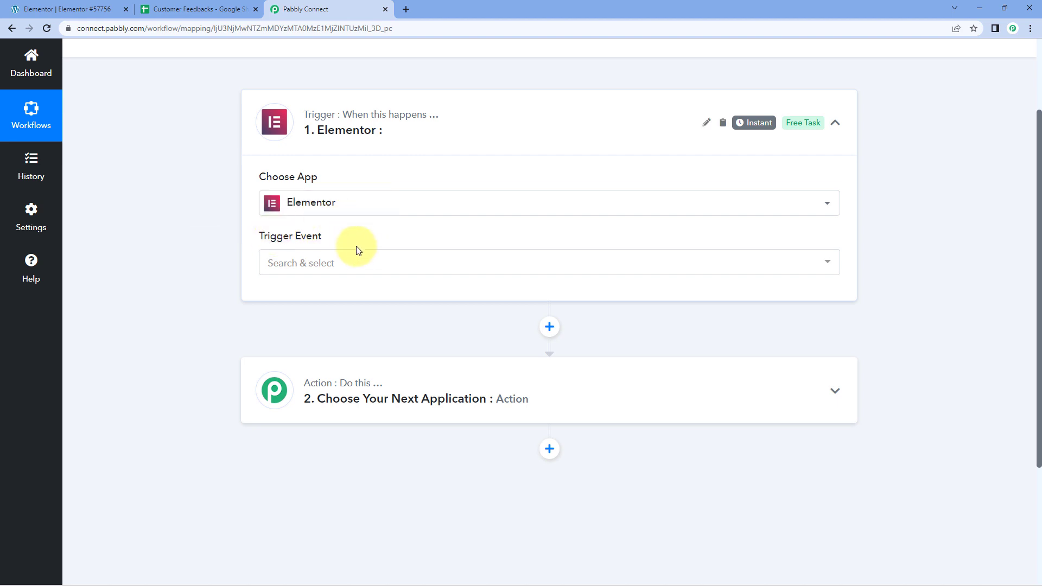
pyautogui.click(360, 259)
pyautogui.click(402, 323)
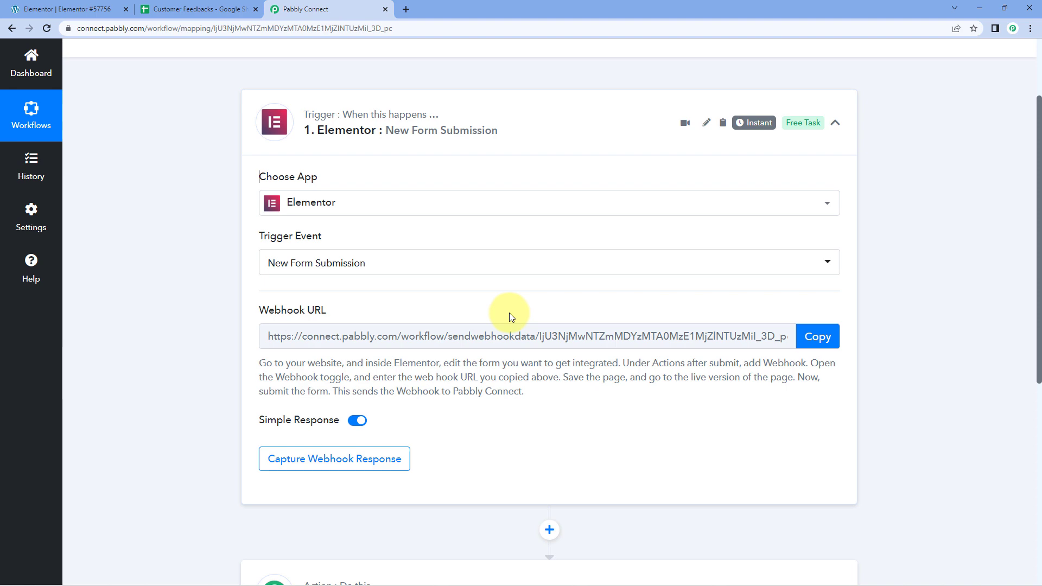
# Read the Elementor trigger's setup instructions in Pabbly Connect and copy its webhook URL.
pyautogui.click(75, 10)
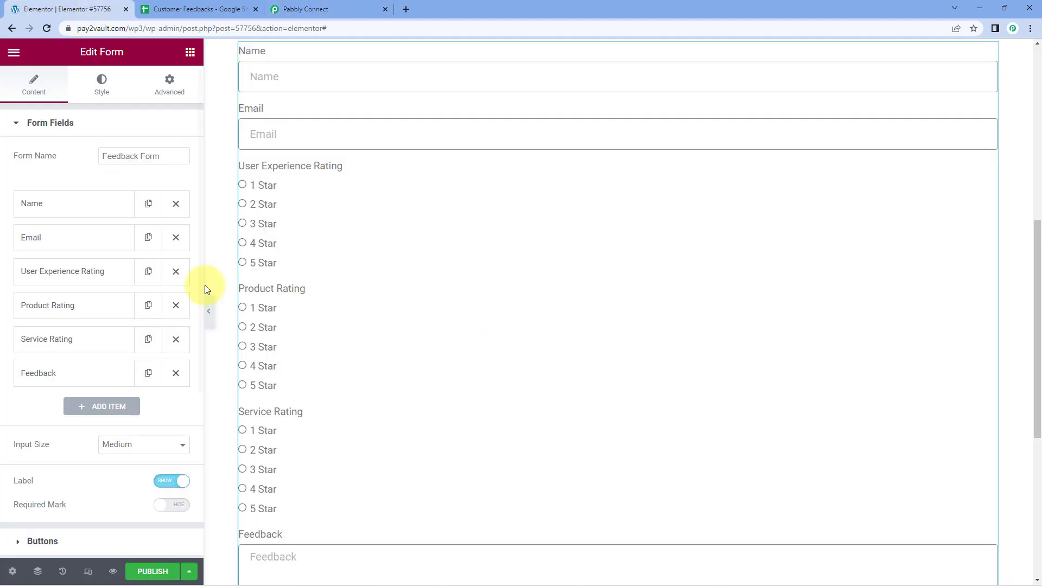
pyautogui.click(336, 9)
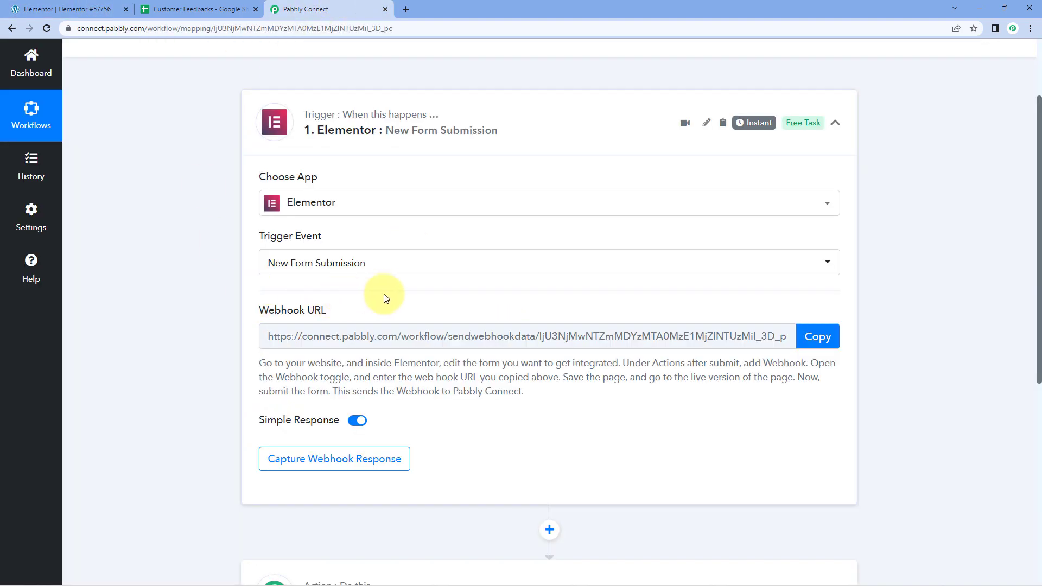
pyautogui.scroll(-2, 383, 297)
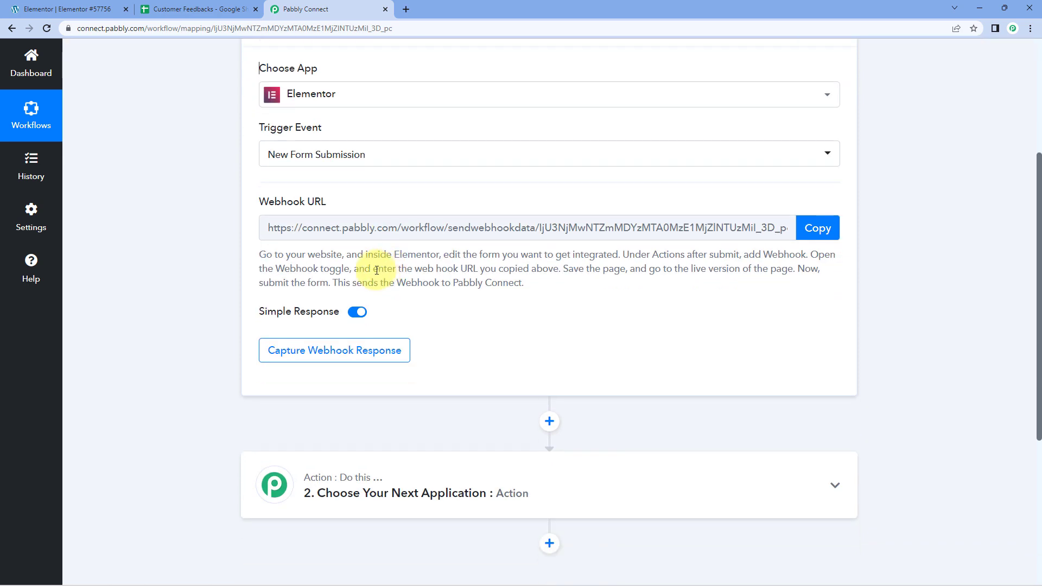
pyautogui.moveTo(259, 255); pyautogui.dragTo(525, 287)
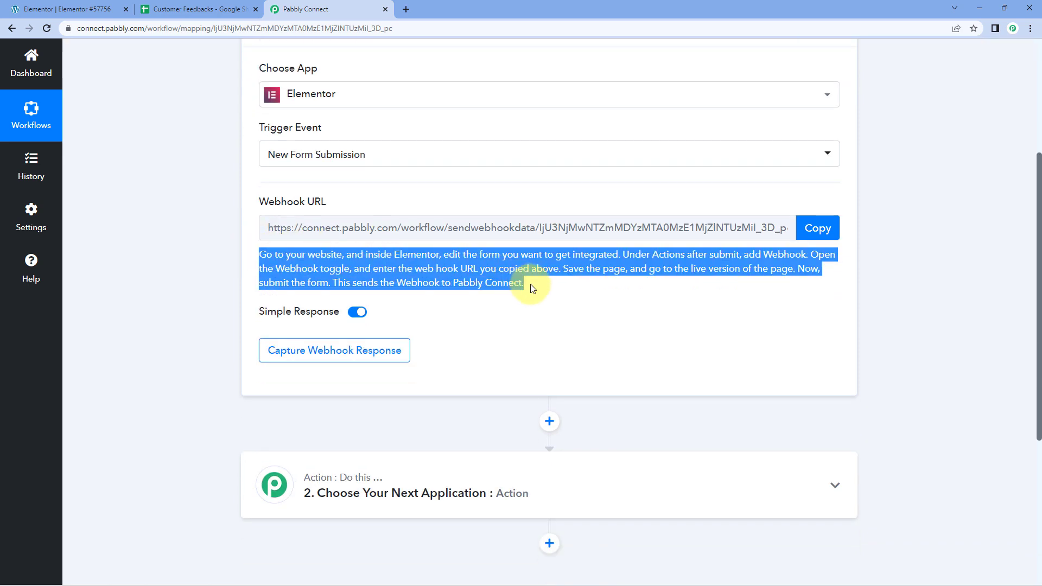
pyautogui.click(524, 289)
pyautogui.click(814, 227)
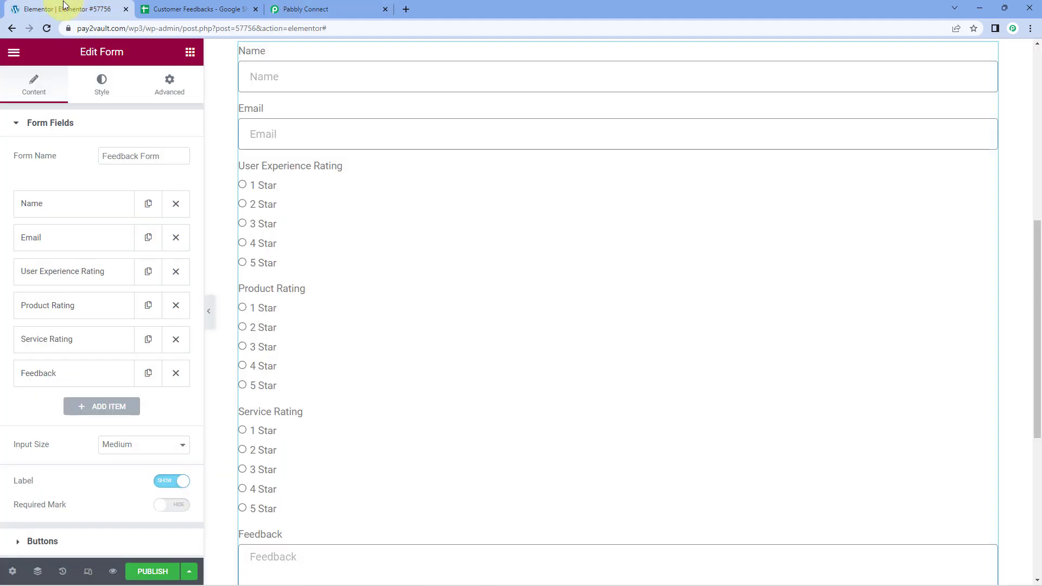
# In Elementor, remove Collect Submissions and Email from the feedback form's actions after submit and add Webhook.
pyautogui.click(76, 9)
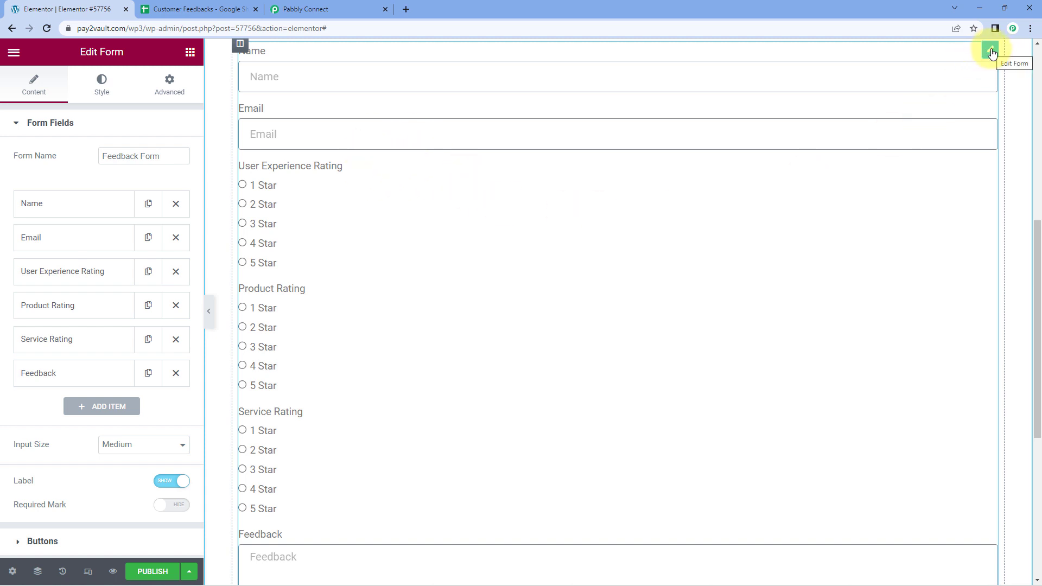
pyautogui.click(10, 125)
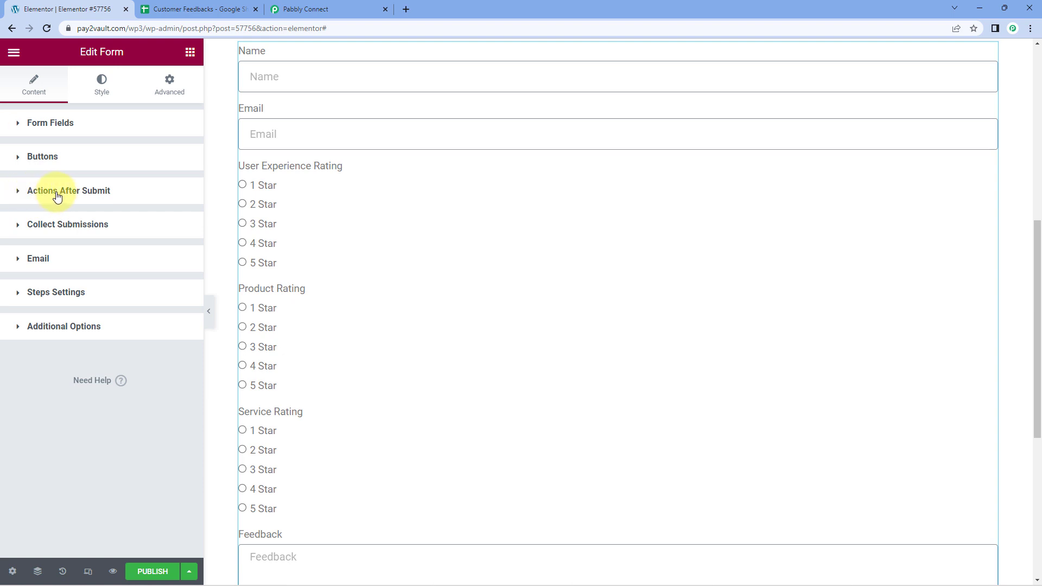
pyautogui.click(15, 196)
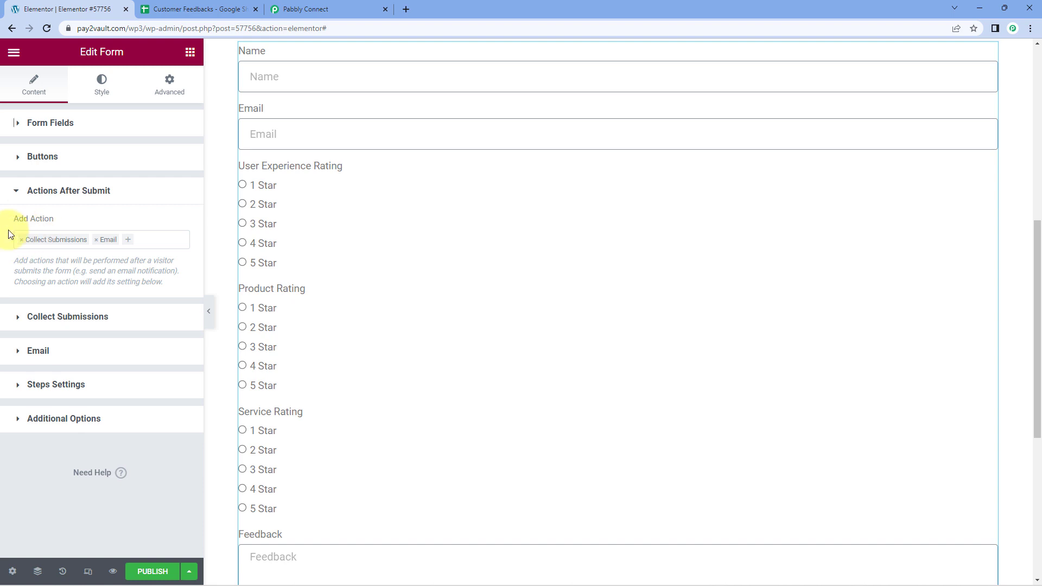
pyautogui.click(22, 239)
pyautogui.click(21, 239)
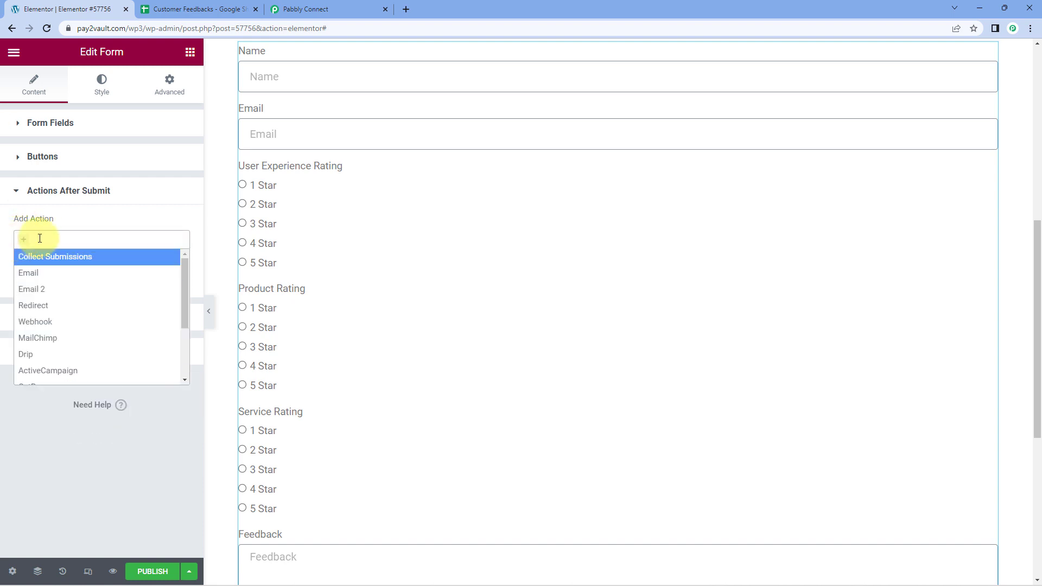
pyautogui.click(58, 327)
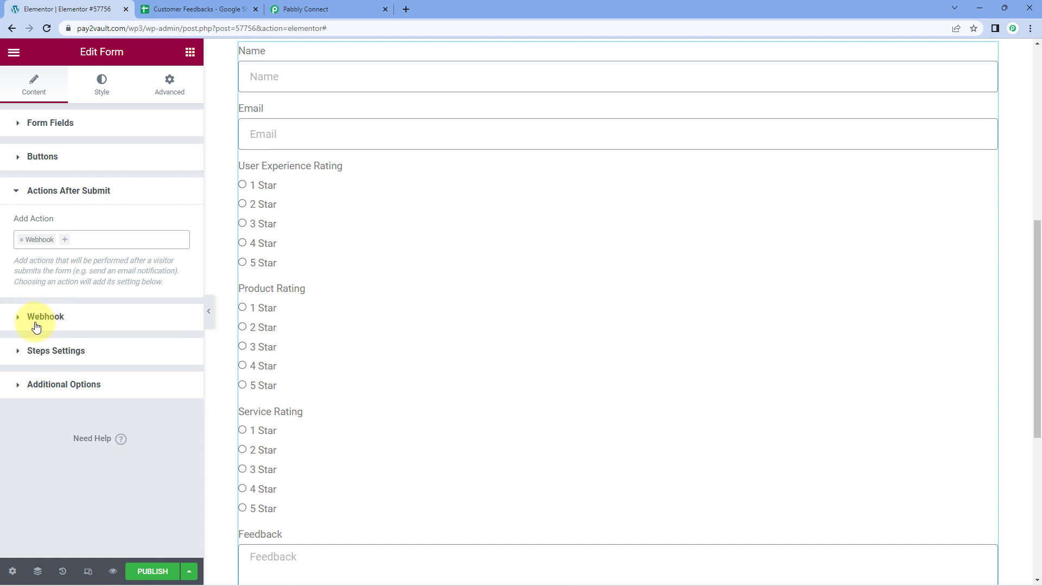
# Copy the trigger's webhook URL from Pabbly Connect into the feedback form's Webhook URL setting in Elementor and publish the page.
pyautogui.click(18, 321)
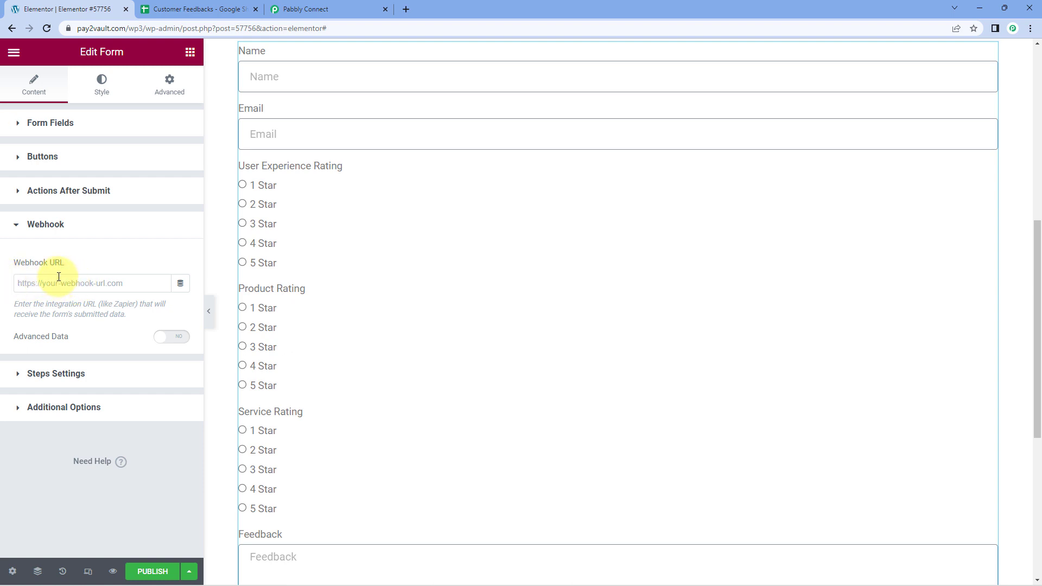
pyautogui.click(304, 8)
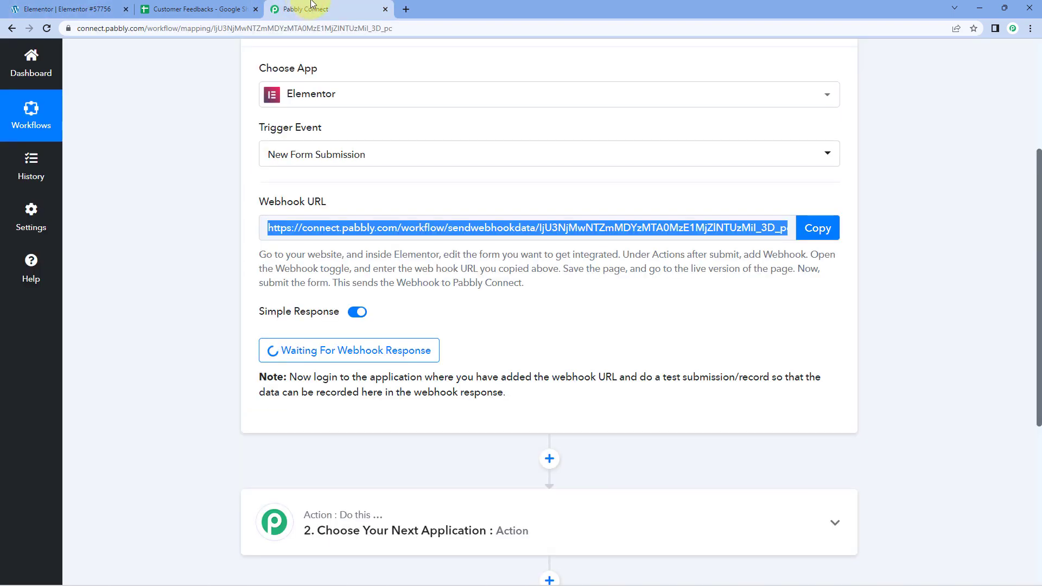
pyautogui.click(811, 231)
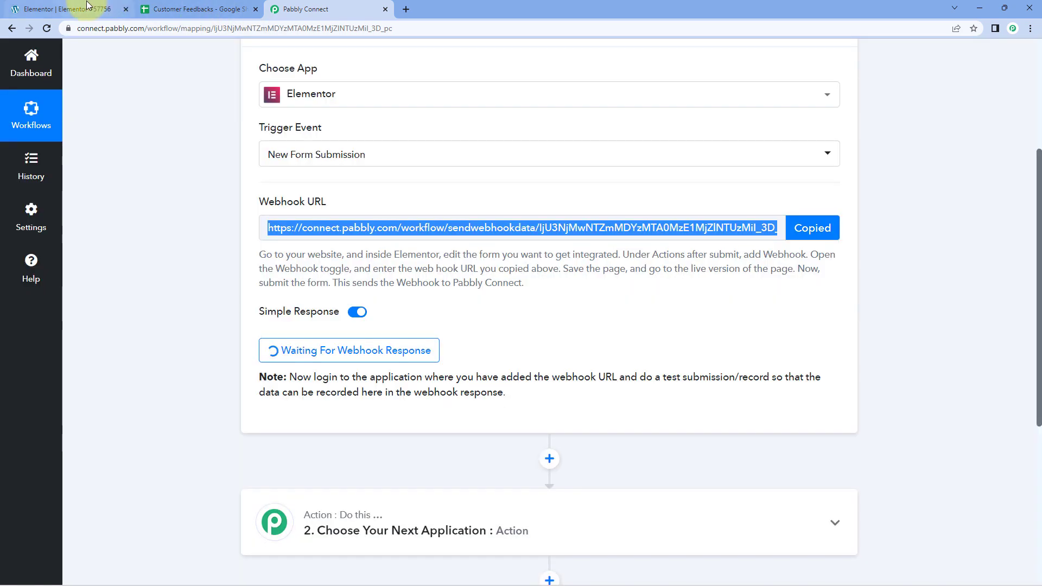
pyautogui.click(87, 8)
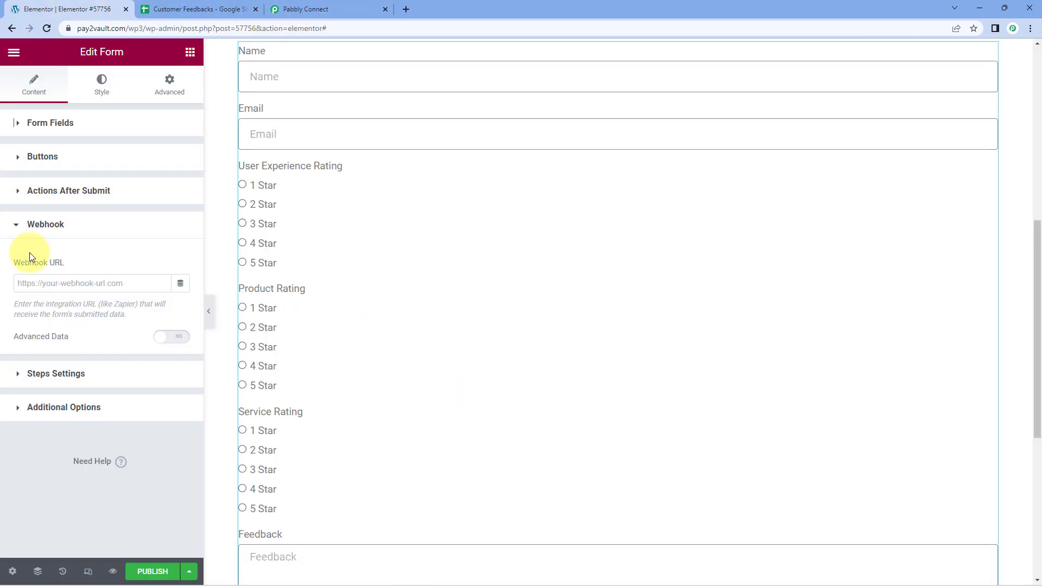
pyautogui.rightClick(49, 279)
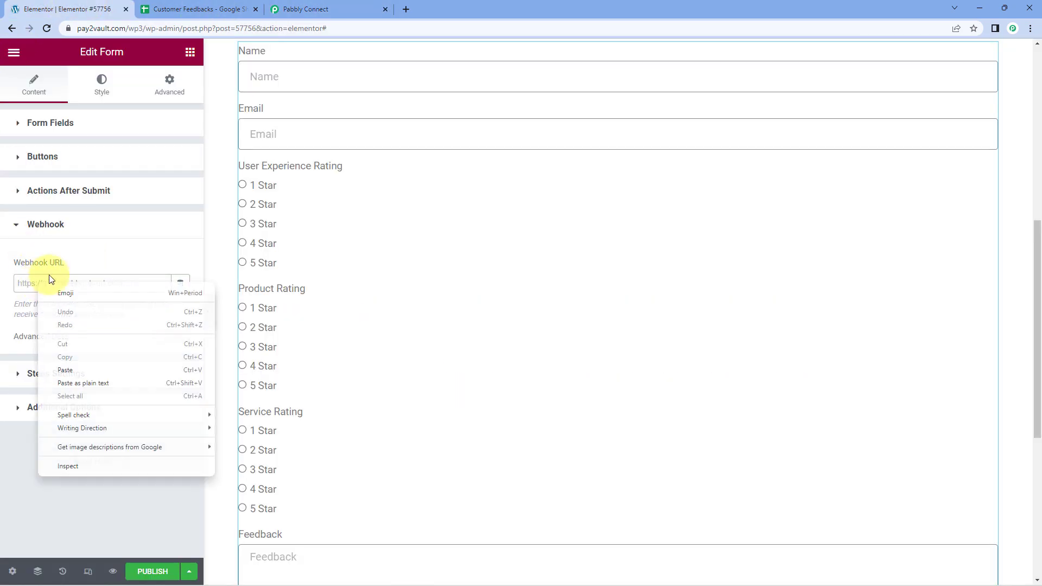
pyautogui.click(96, 369)
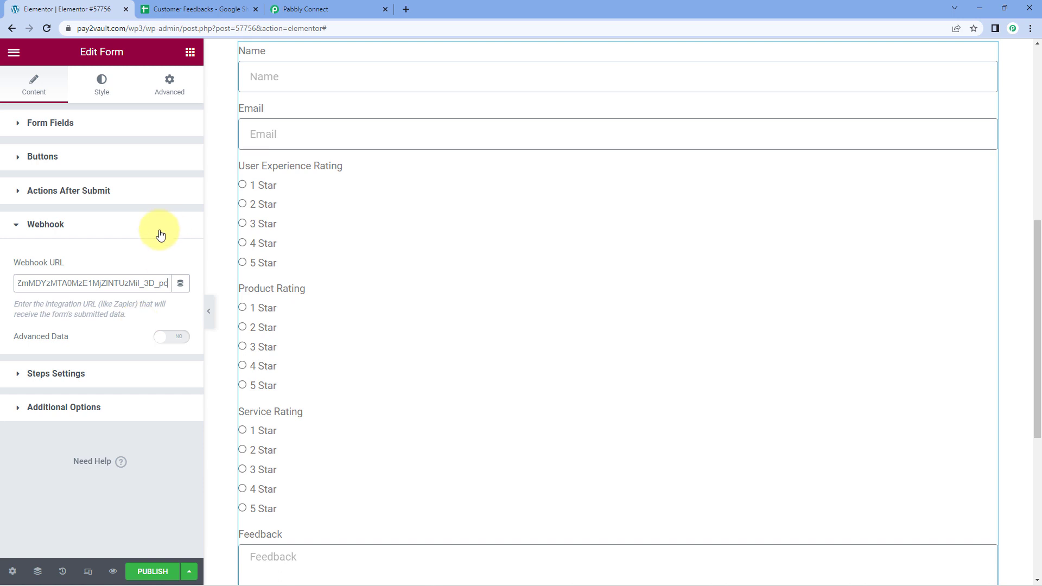
pyautogui.click(15, 232)
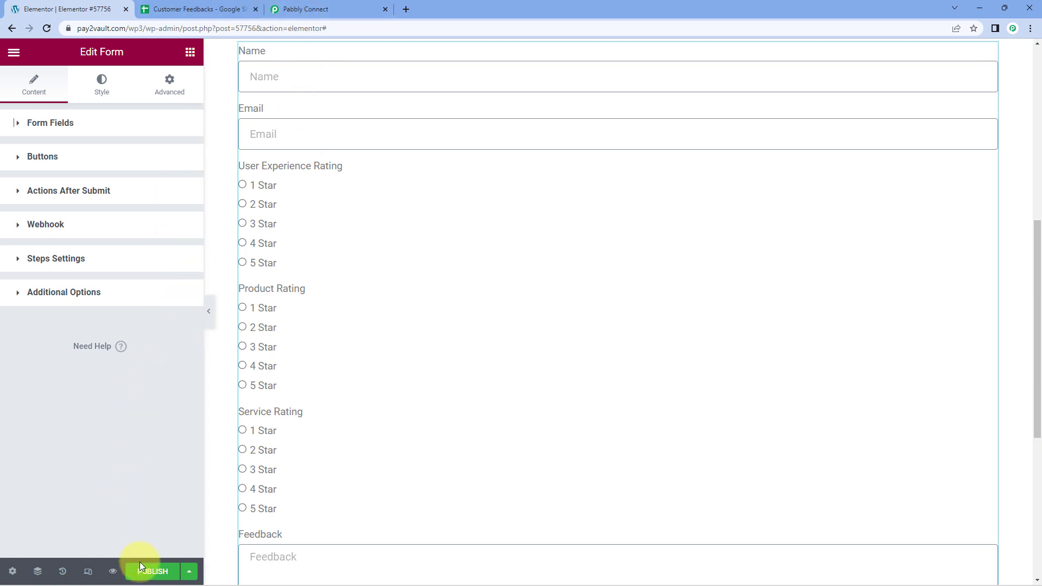
pyautogui.click(160, 570)
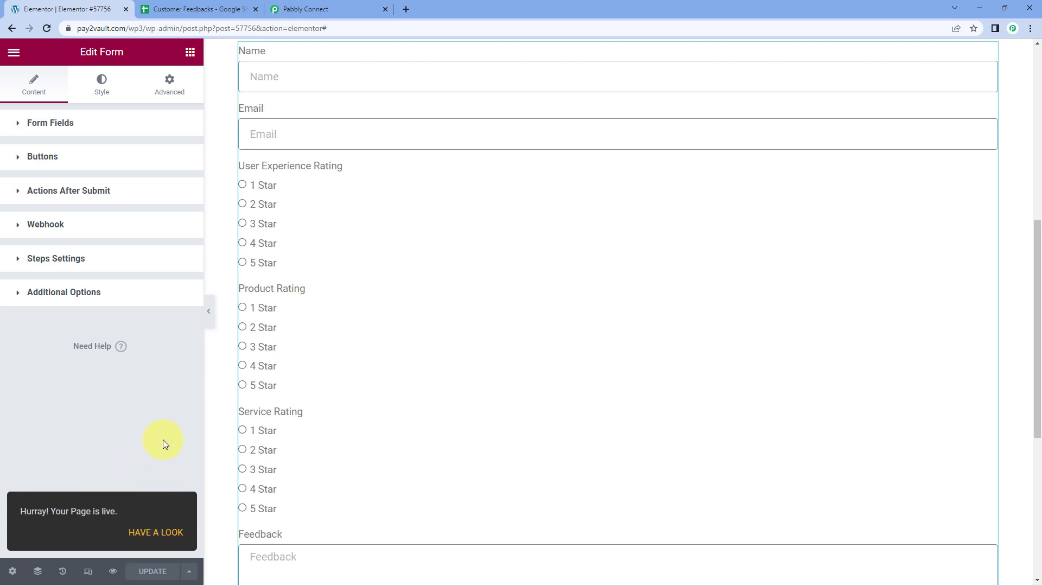
# Switch to Pabbly Connect and check the Elementor trigger's webhook response status and test submission note.
pyautogui.click(345, 4)
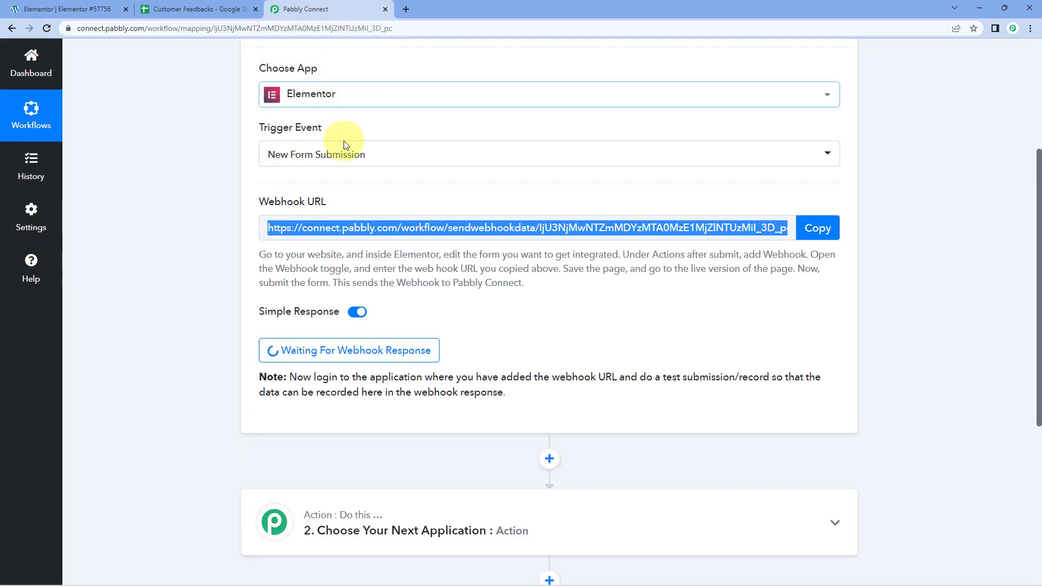
pyautogui.click(122, 5)
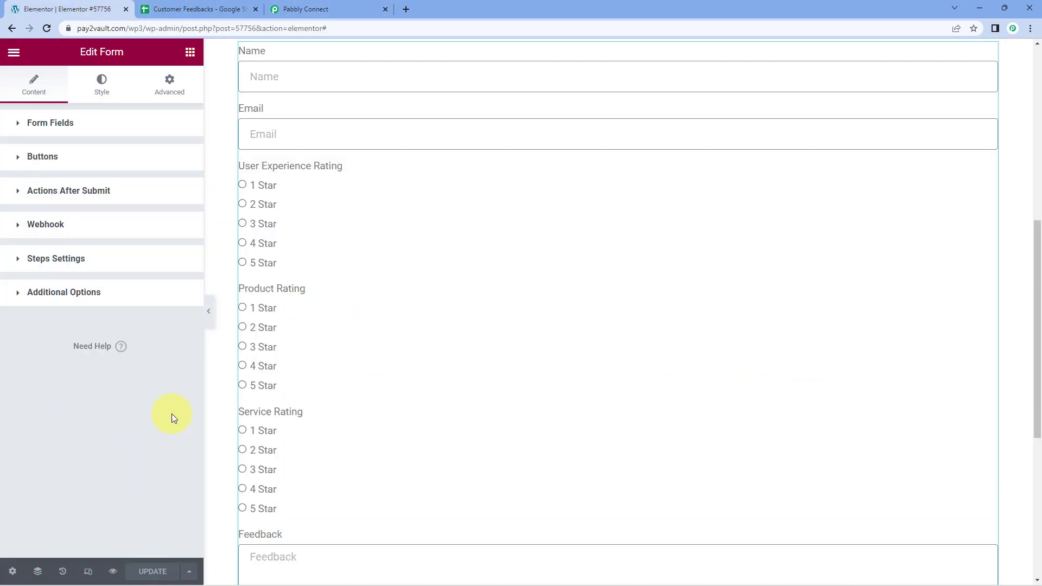
pyautogui.click(342, 11)
pyautogui.scroll(-1, 155, 363)
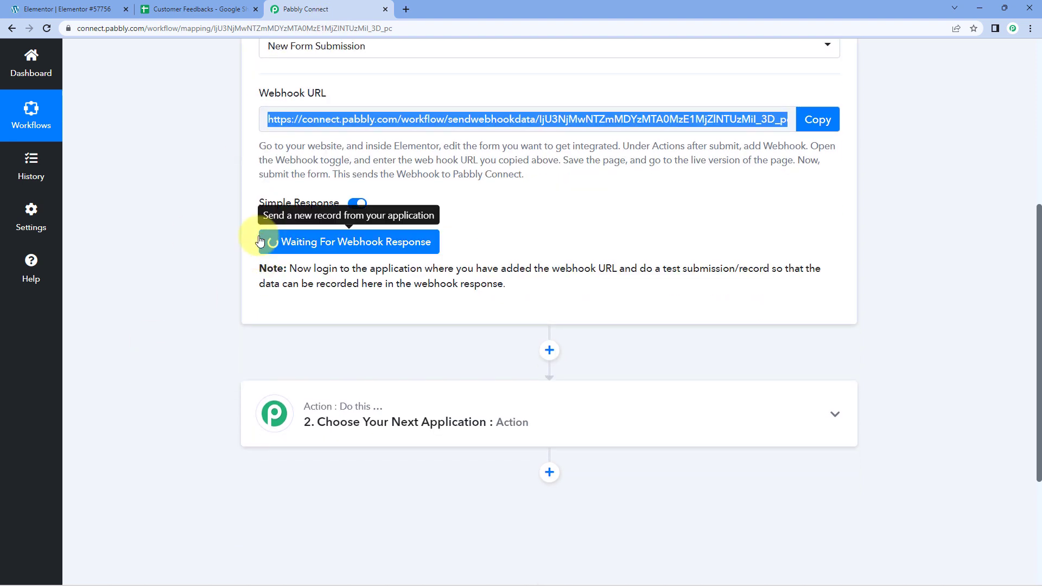
pyautogui.click(481, 246)
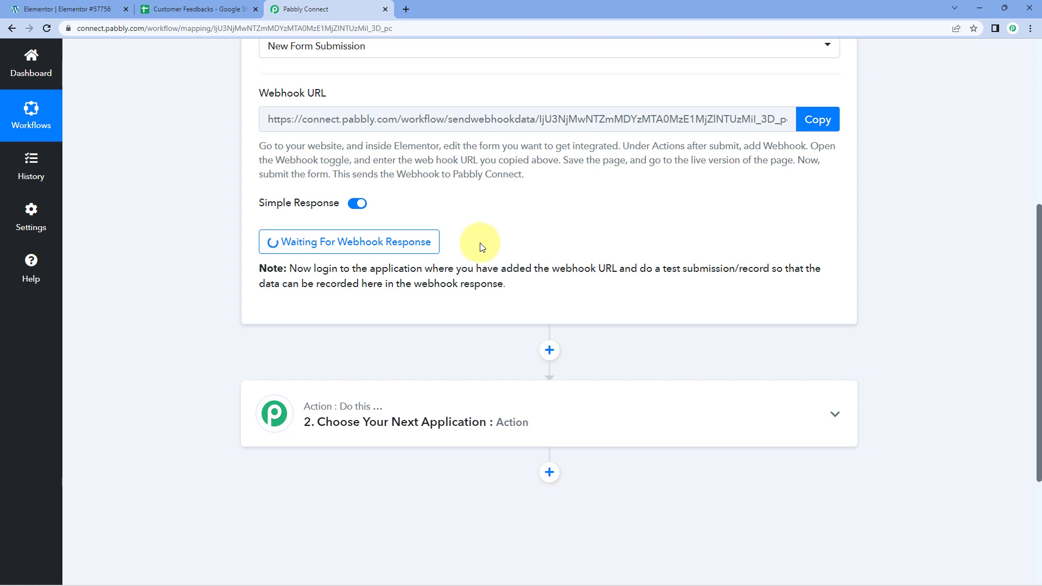
pyautogui.scroll(1, 481, 247)
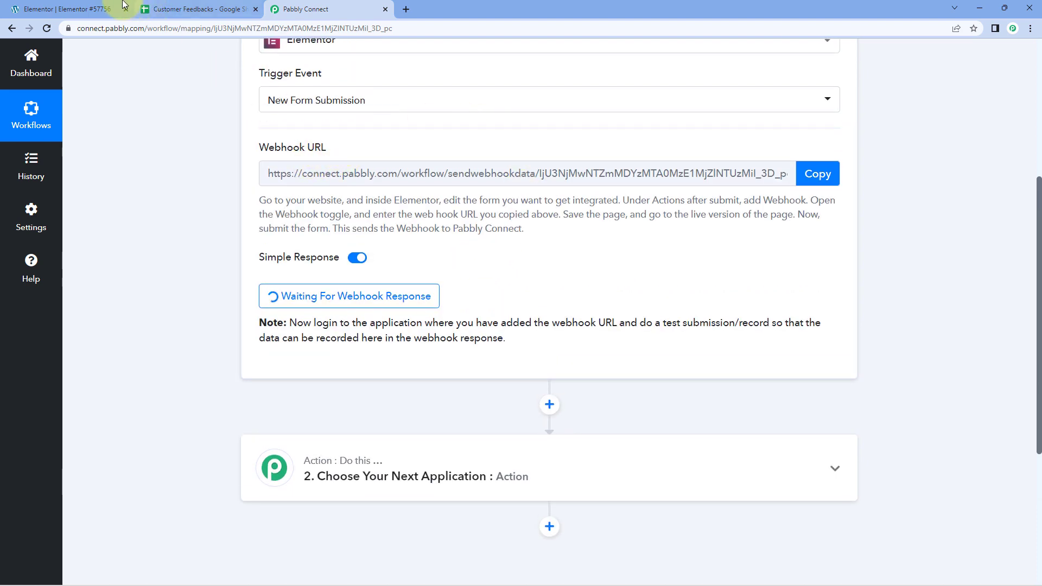
# Return to the Elementor editor and preview the published page with its feedback form.
pyautogui.click(107, 6)
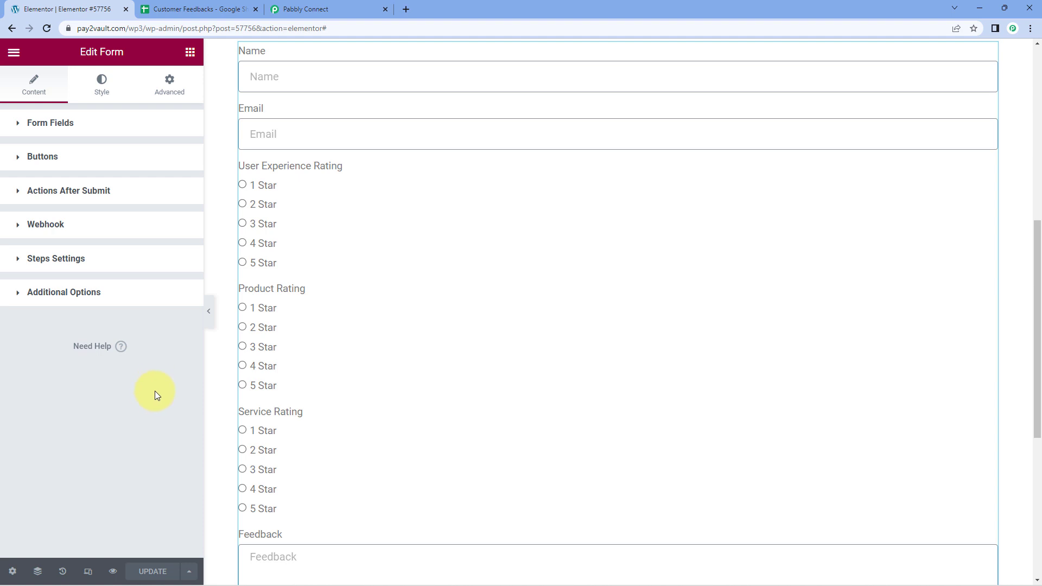
pyautogui.click(114, 570)
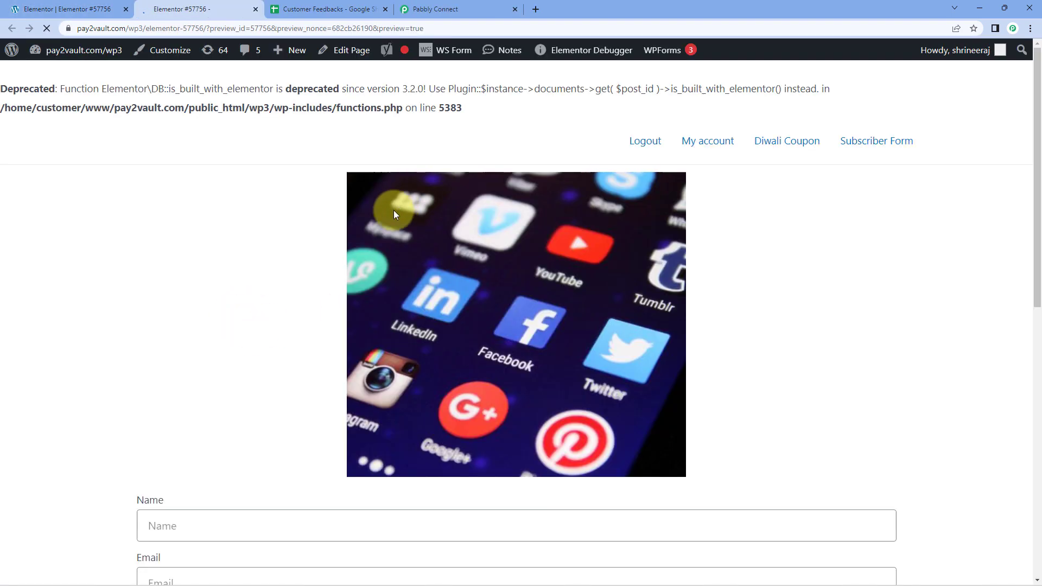
pyautogui.scroll(-1, 453, 226)
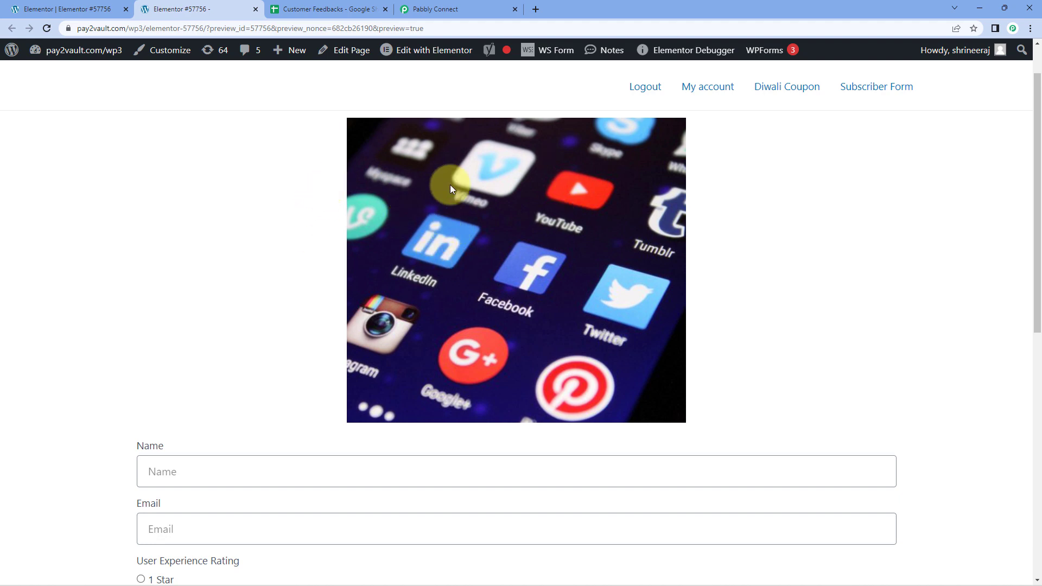
pyautogui.scroll(-3, 294, 264)
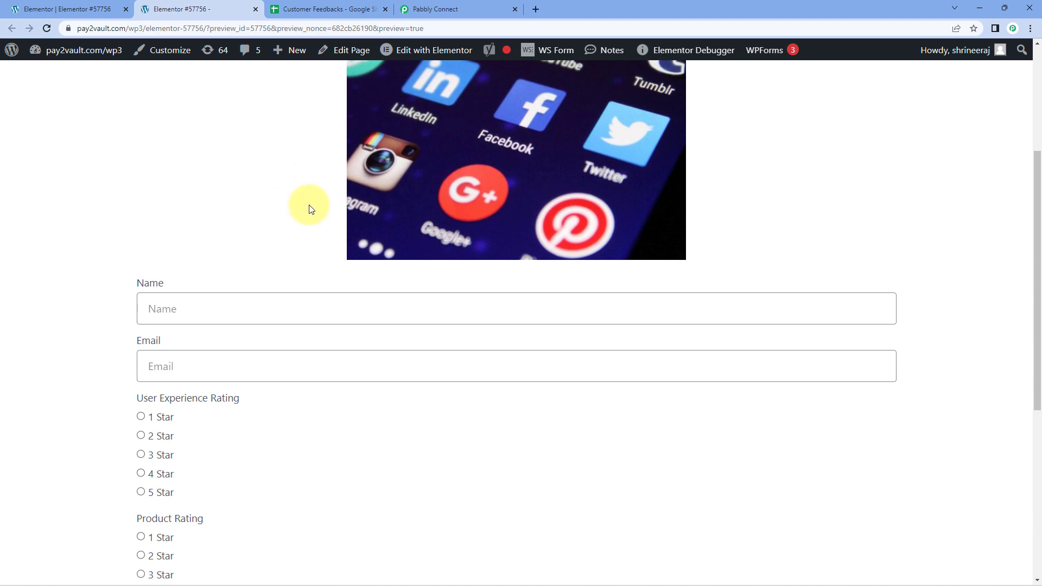
pyautogui.scroll(-1, 270, 214)
pyautogui.scroll(-1, 271, 215)
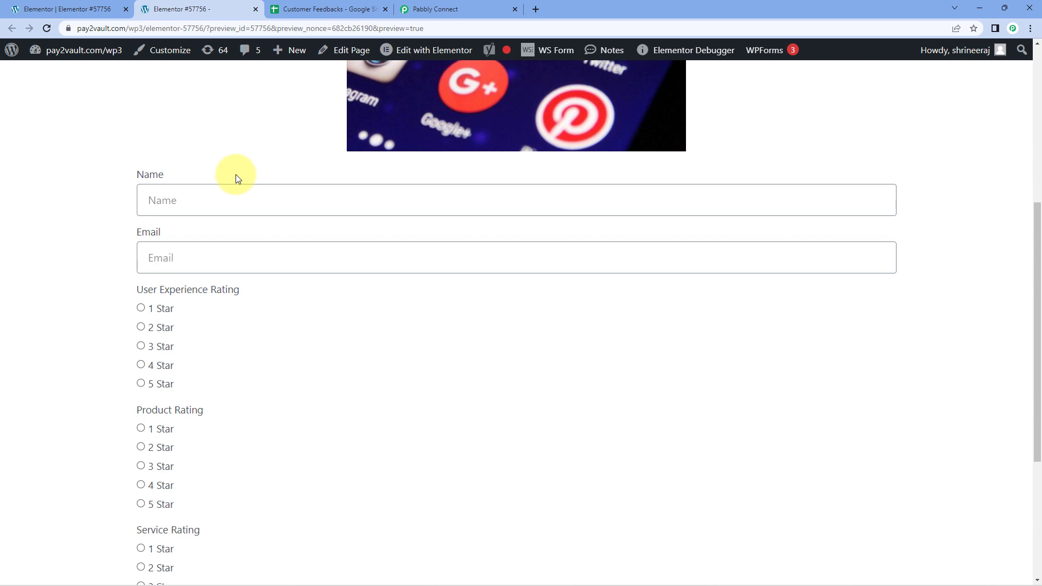
# Fill in the name Dummy Name and a test e-mail, rating User Experience 4 Star, Product 5 Star and Service 3 Star.
pyautogui.click(210, 194)
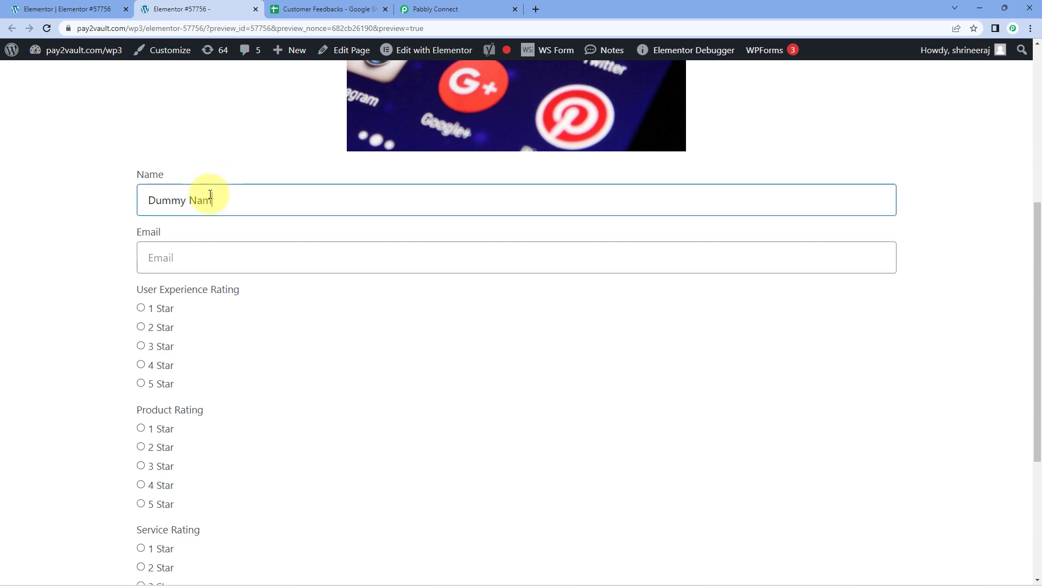
pyautogui.press('Tab')
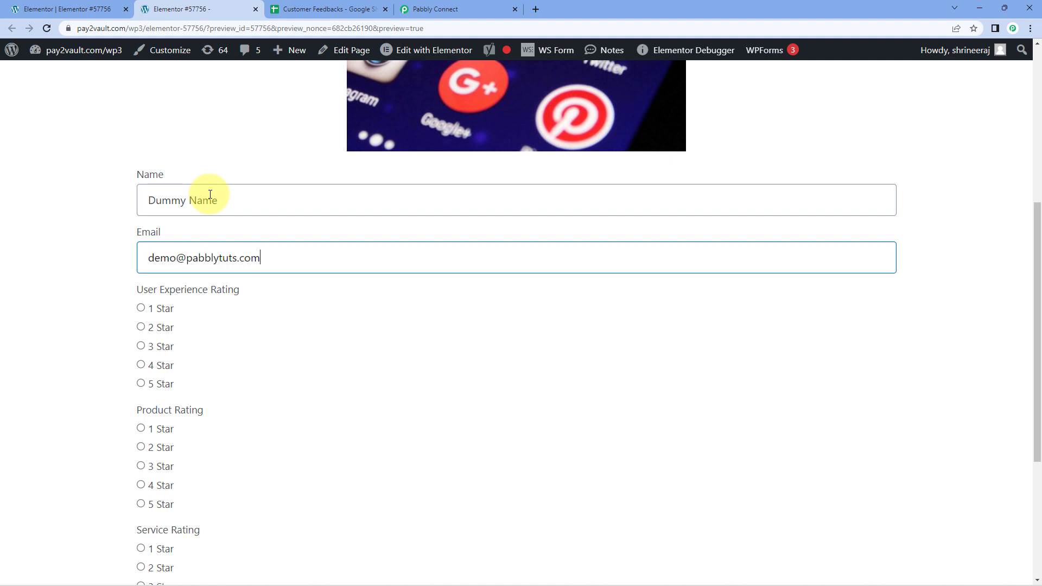
pyautogui.scroll(-2, 210, 194)
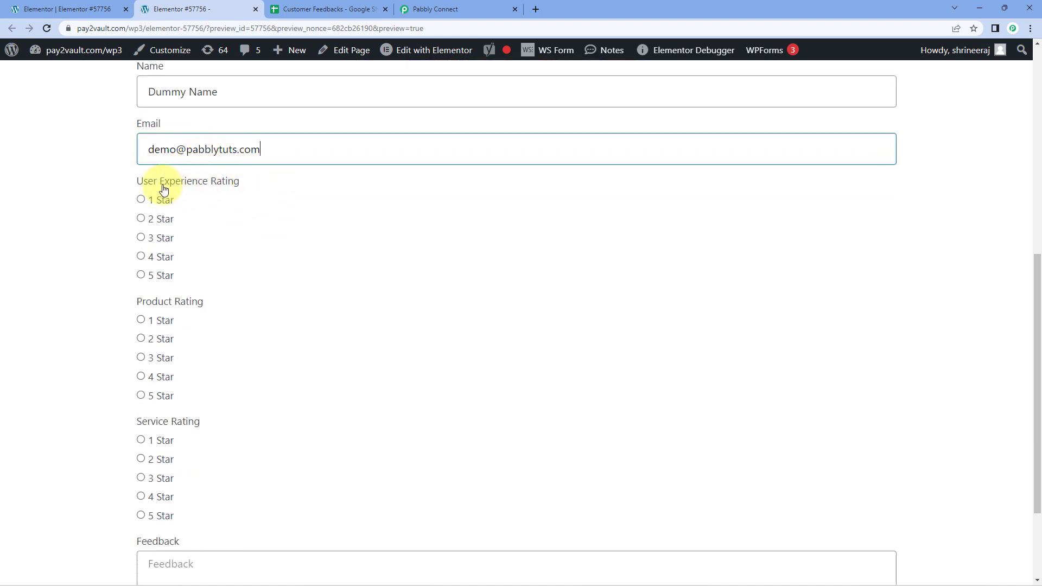
pyautogui.click(141, 256)
pyautogui.scroll(-1, 127, 274)
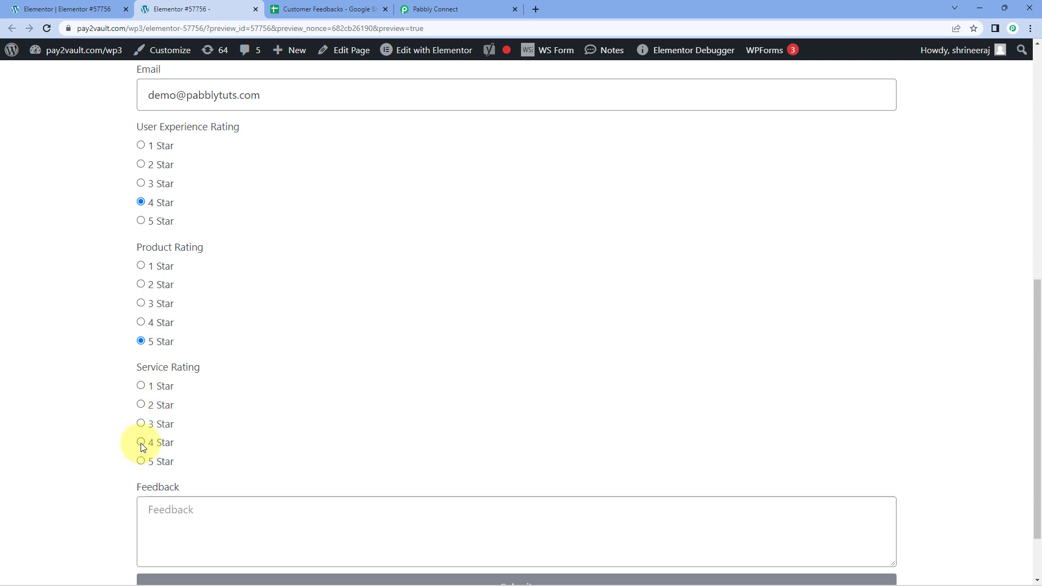
pyautogui.click(142, 427)
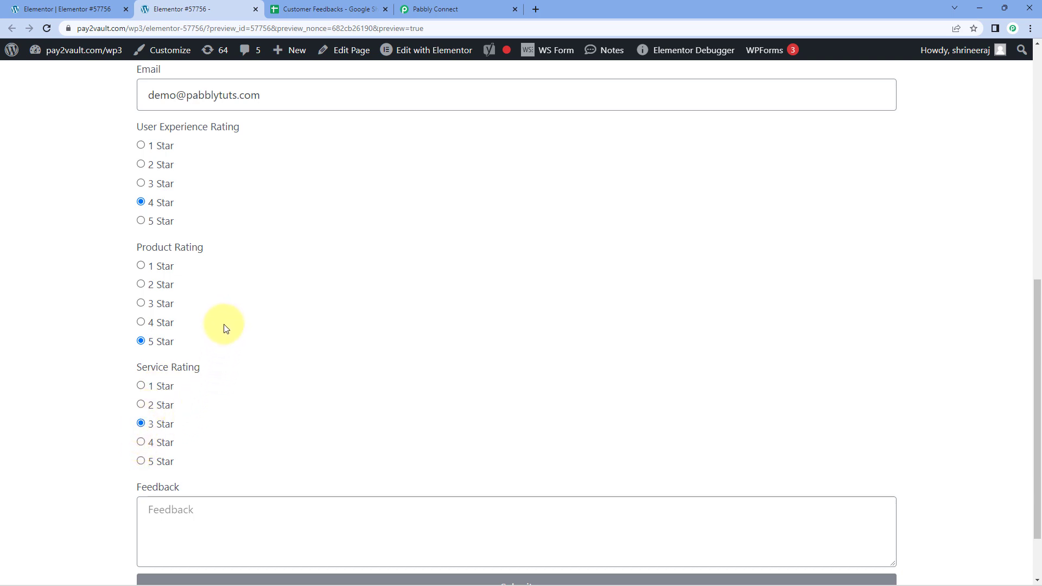
# Enter "The UI can be improved." as the feedback and submit the form.
pyautogui.scroll(-2, 225, 328)
pyautogui.click(200, 437)
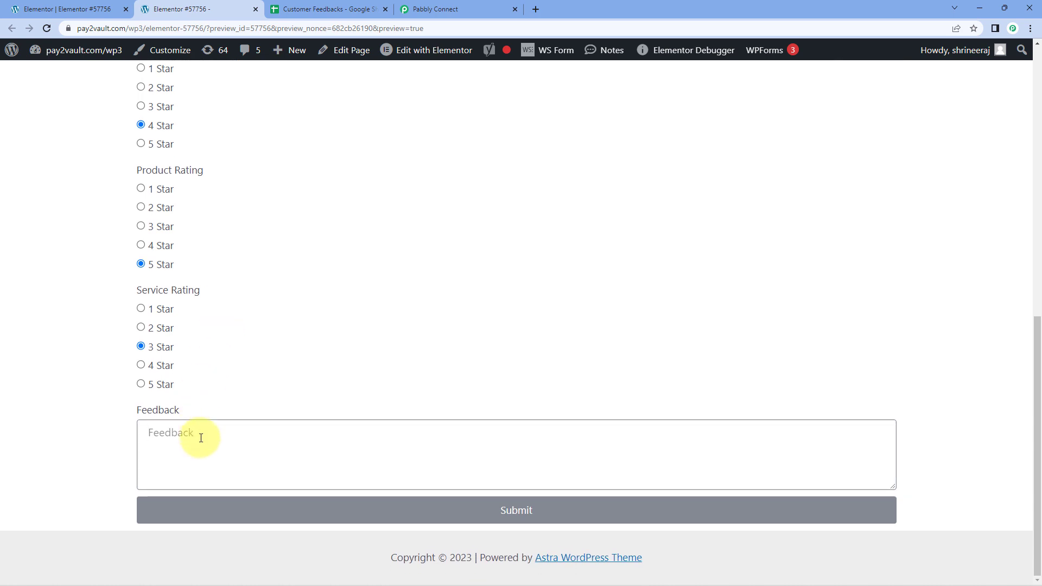
pyautogui.write('THe UI can be improved.')
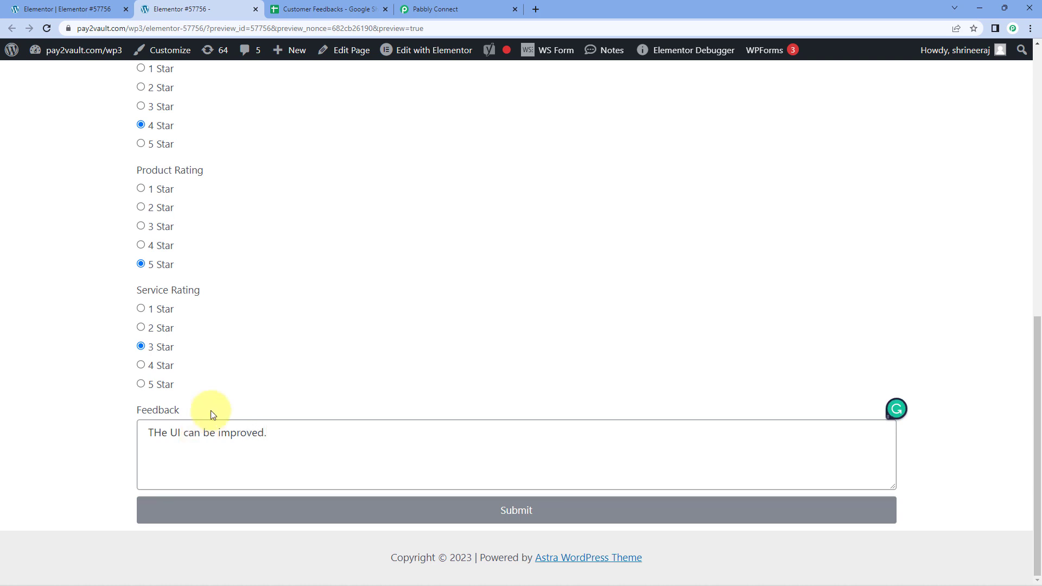
pyautogui.click(161, 434)
pyautogui.press('BackSpace')
pyautogui.write('h')
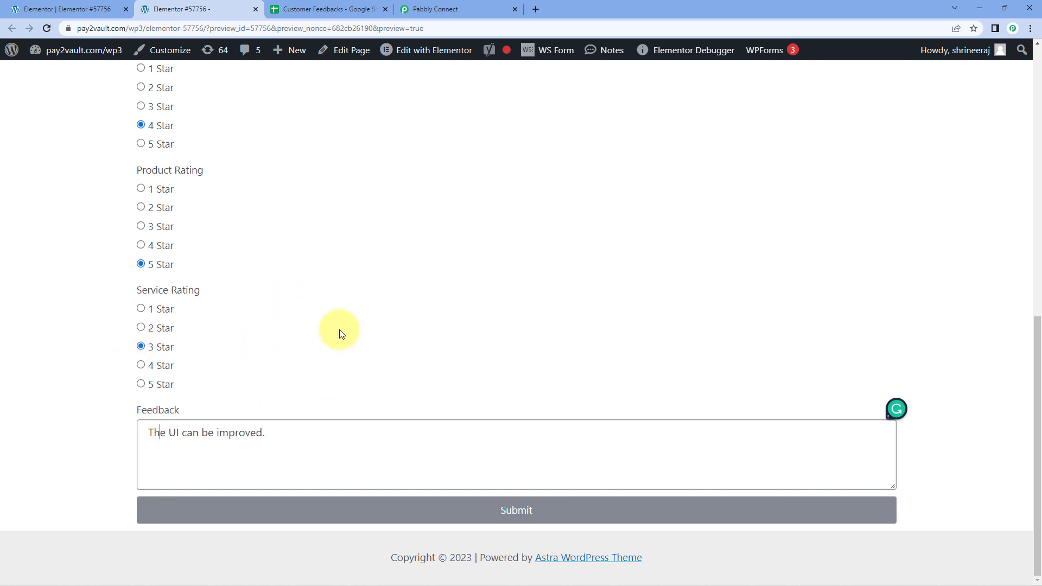
pyautogui.click(526, 515)
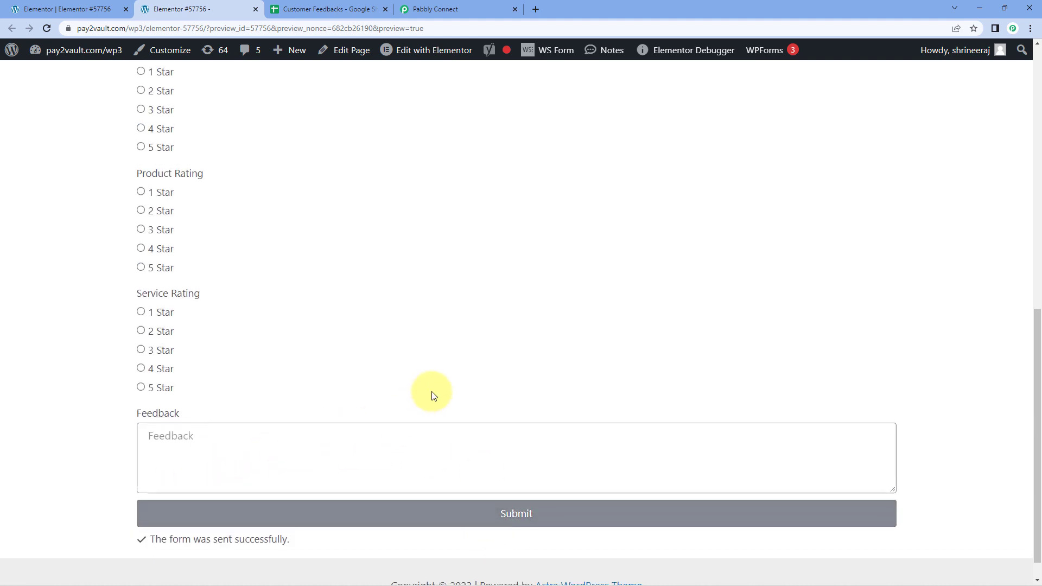
# Switch to Pabbly Connect and compare the captured webhook response with the test submission, including its user experience, service and product ratings.
pyautogui.scroll(3, 434, 395)
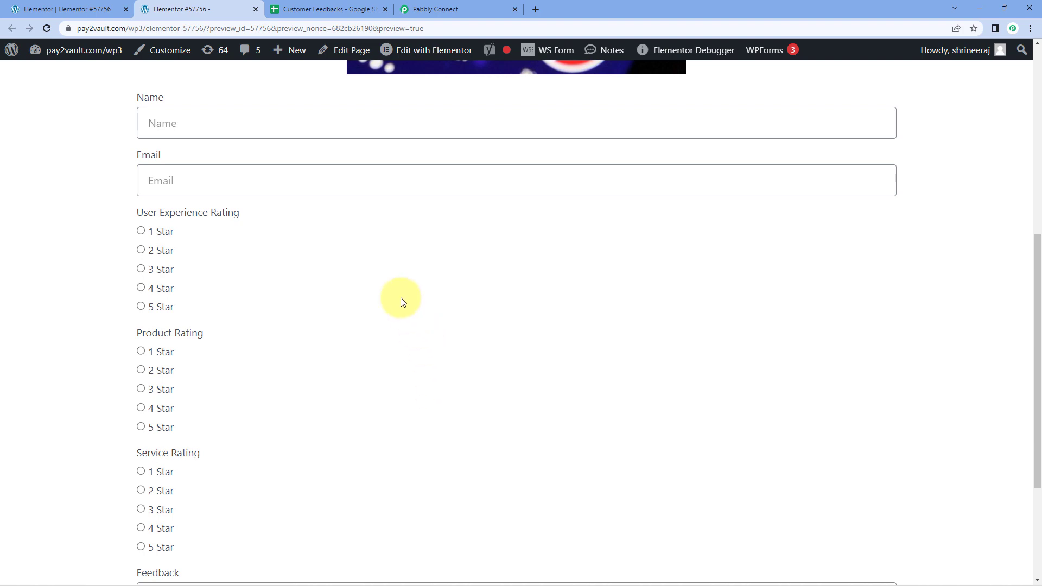
pyautogui.click(484, 7)
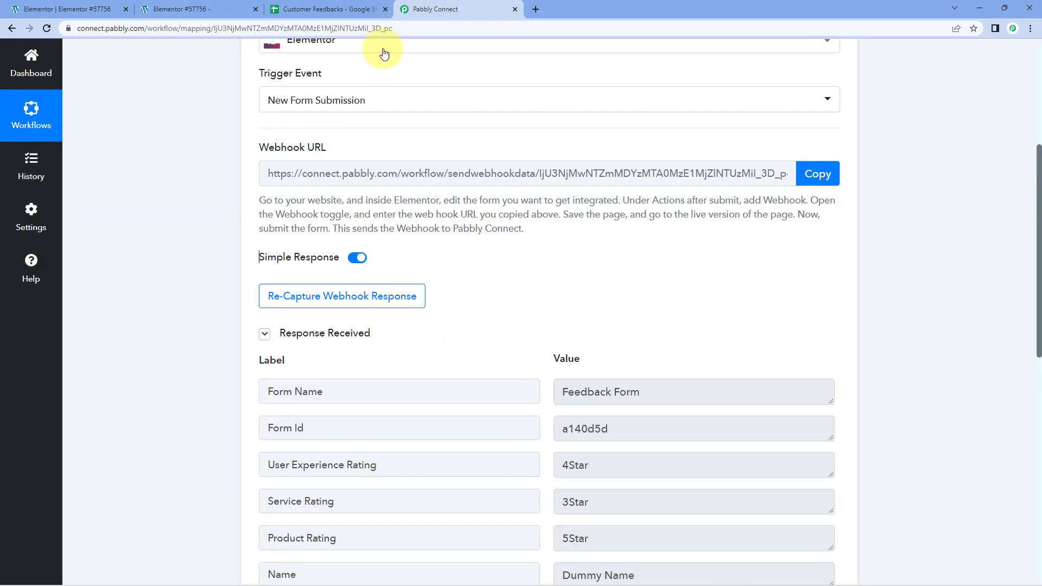
pyautogui.scroll(-2, 210, 242)
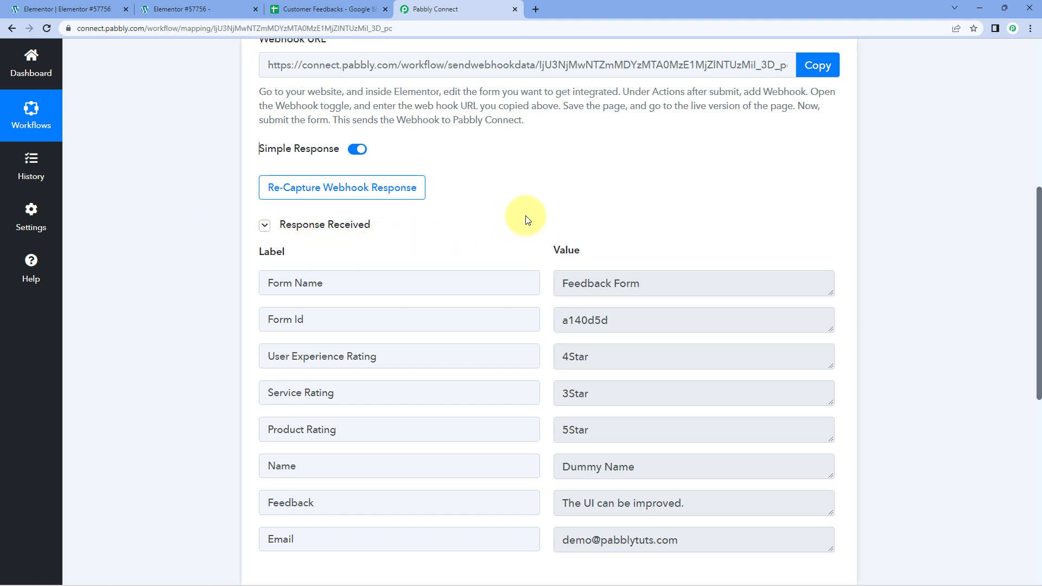
pyautogui.scroll(-1, 521, 217)
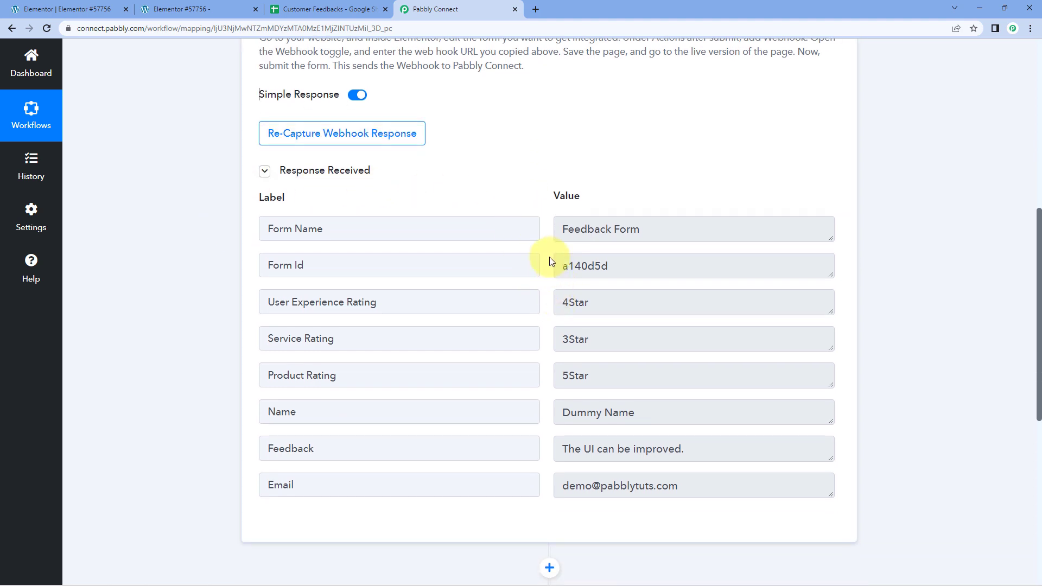
pyautogui.scroll(-1, 548, 256)
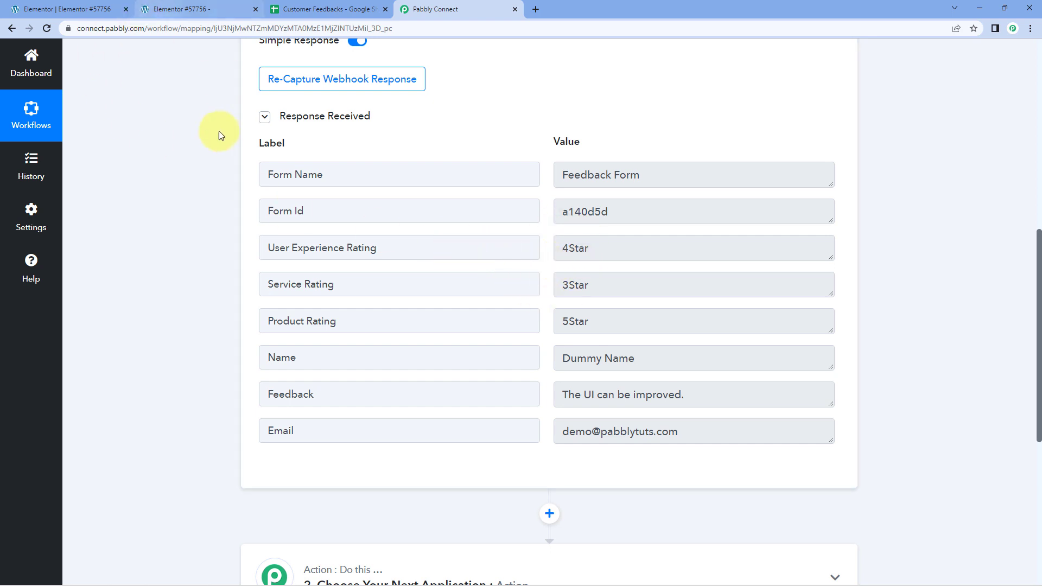
pyautogui.moveTo(600, 251); pyautogui.dragTo(542, 253)
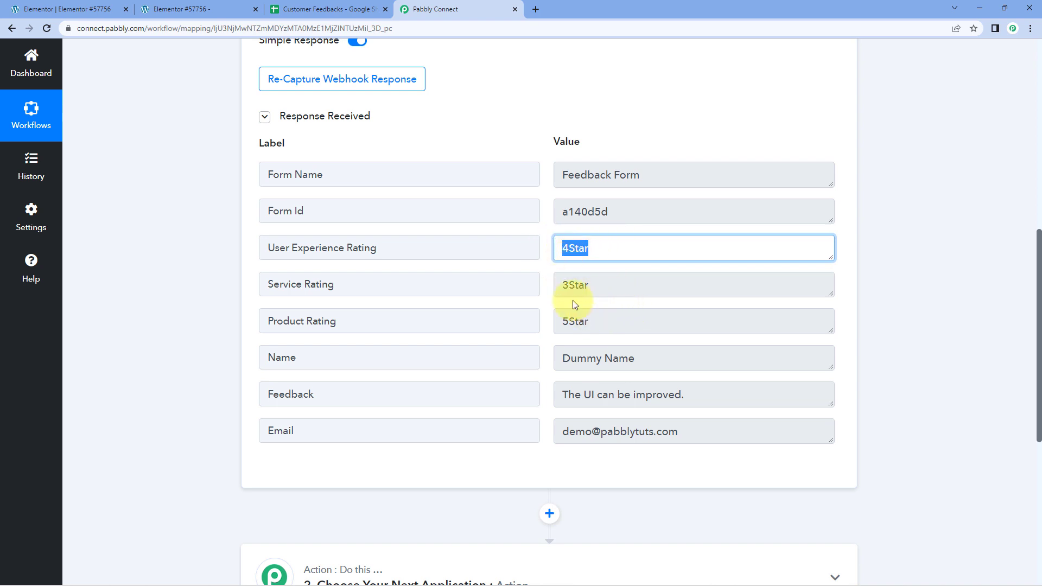
pyautogui.doubleClick(579, 283)
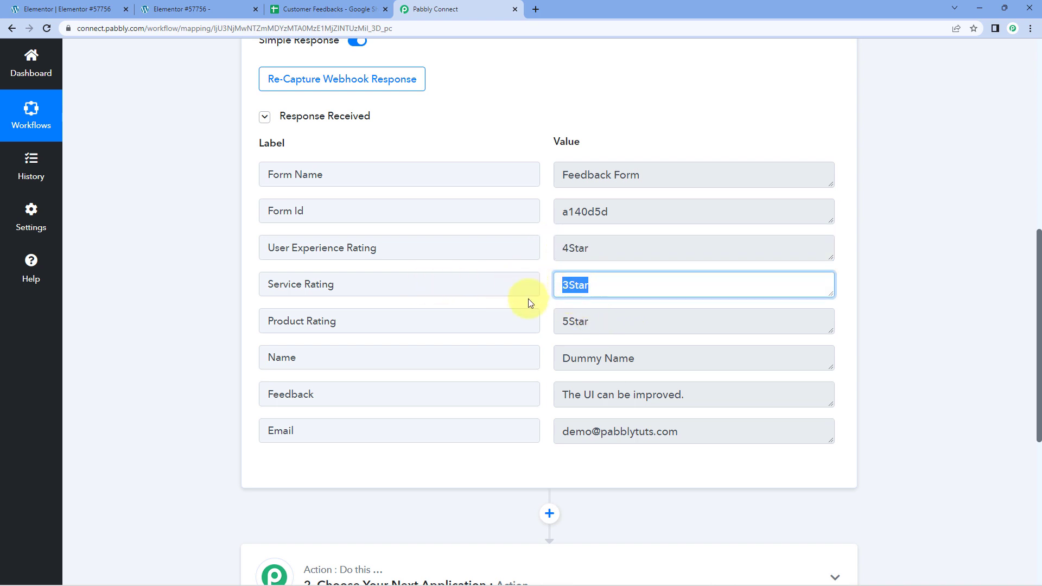
pyautogui.doubleClick(634, 328)
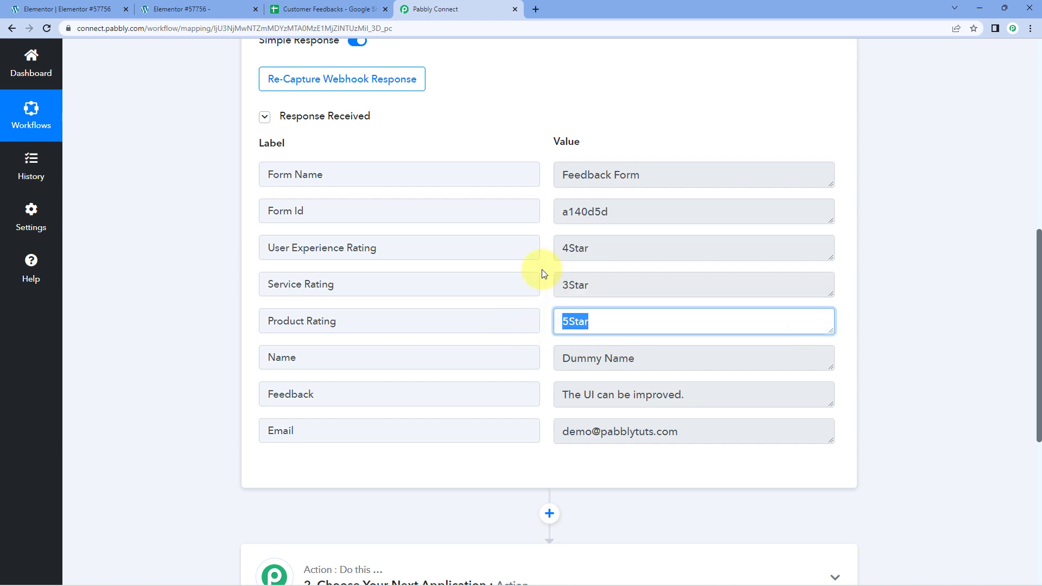
# Check the captured name, feedback and e-mail values in the webhook response.
pyautogui.click(640, 361)
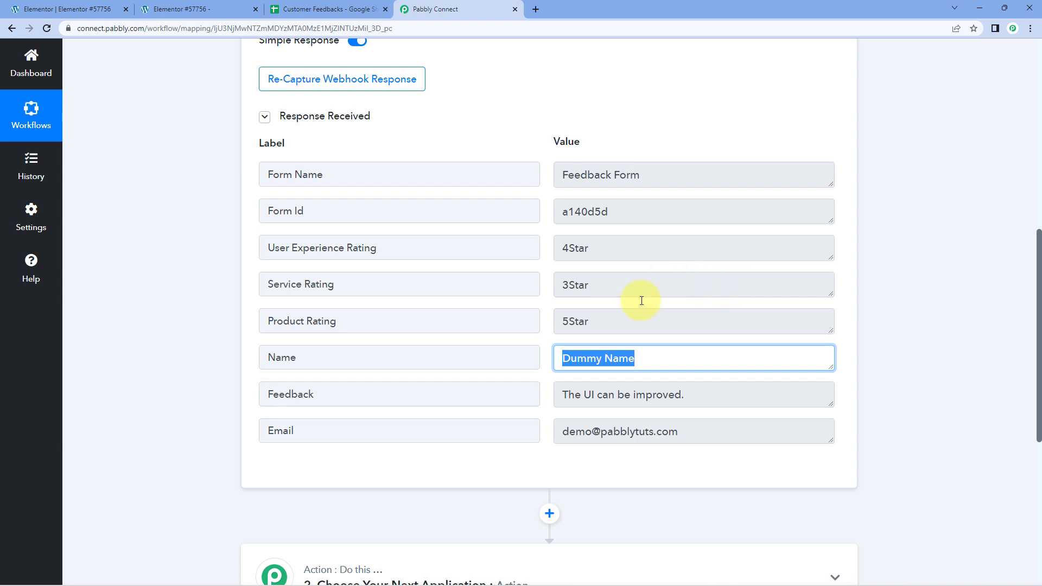
pyautogui.click(697, 390)
pyautogui.click(724, 438)
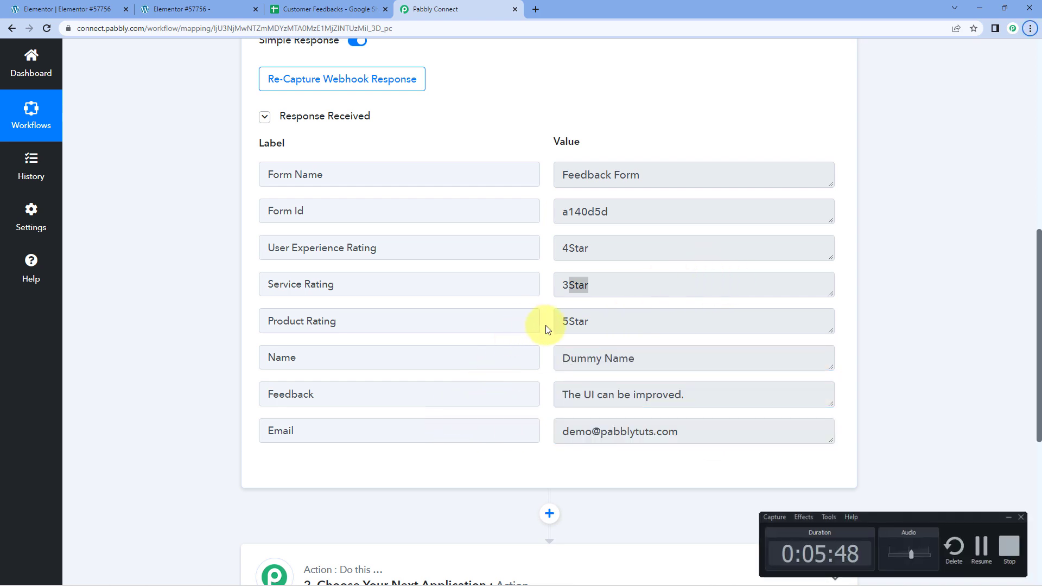
pyautogui.click(543, 277)
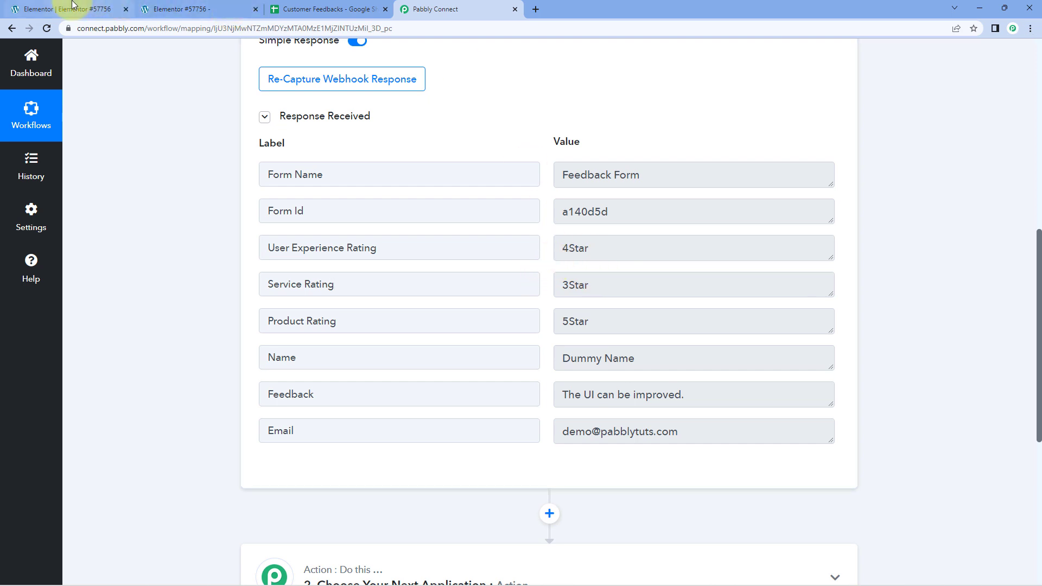
# Compare the Elementor form's fields with the captured response labels and the Customer Feedbacks spreadsheet's column headings.
pyautogui.click(224, 5)
pyautogui.scroll(2, 260, 147)
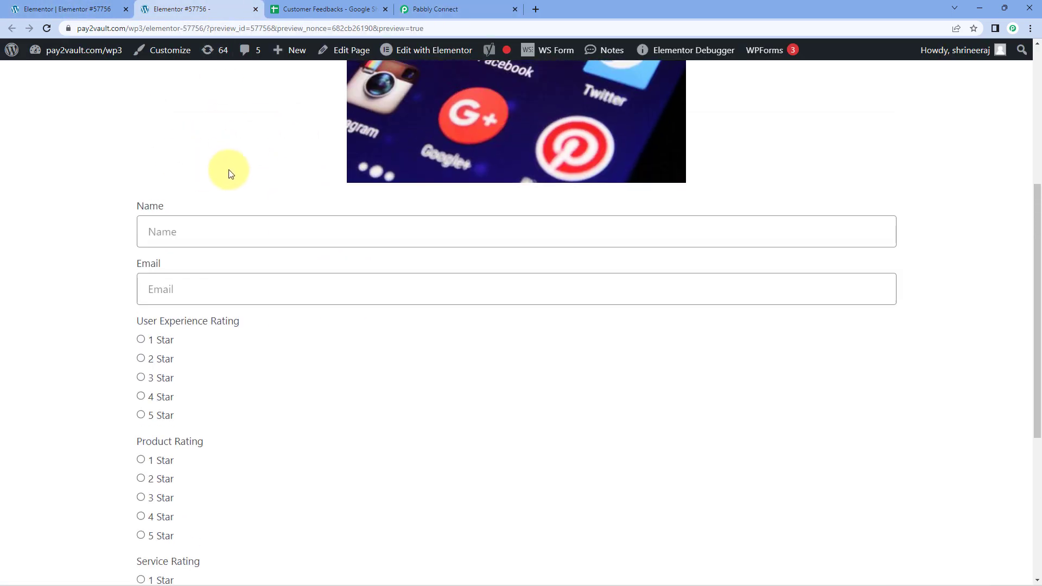
pyautogui.scroll(-2, 182, 161)
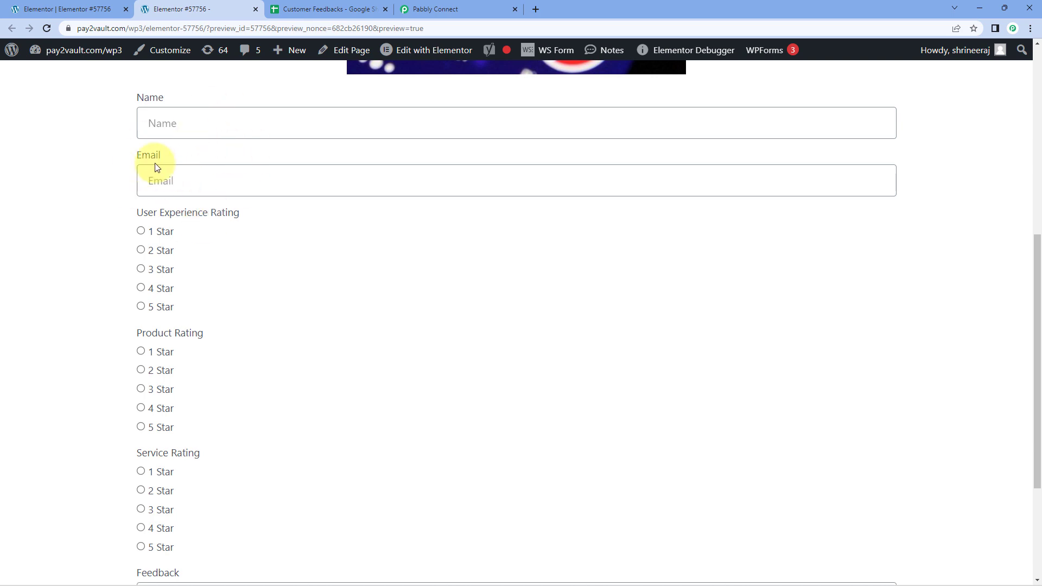
pyautogui.click(460, 6)
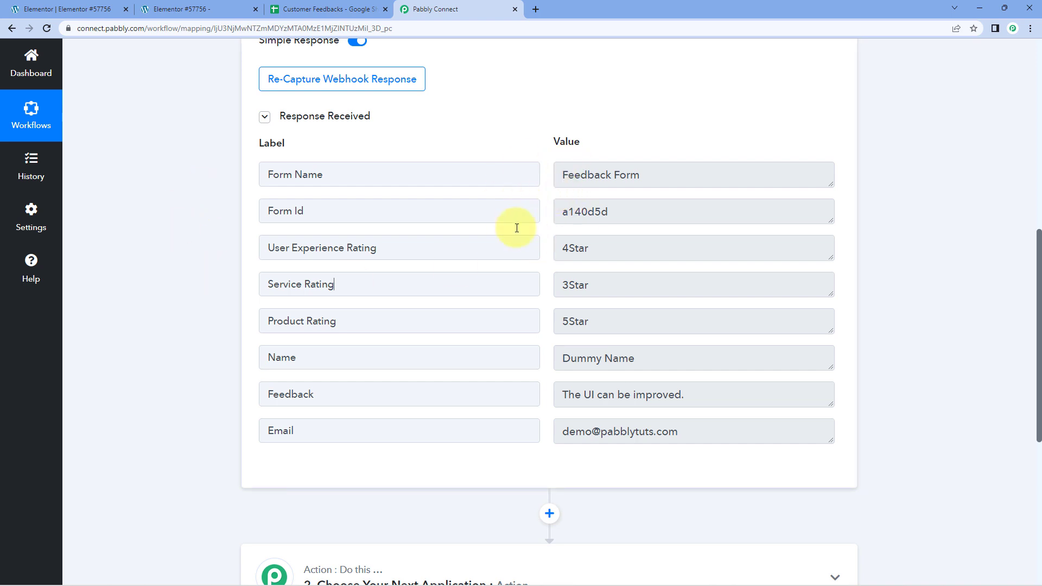
pyautogui.click(342, 9)
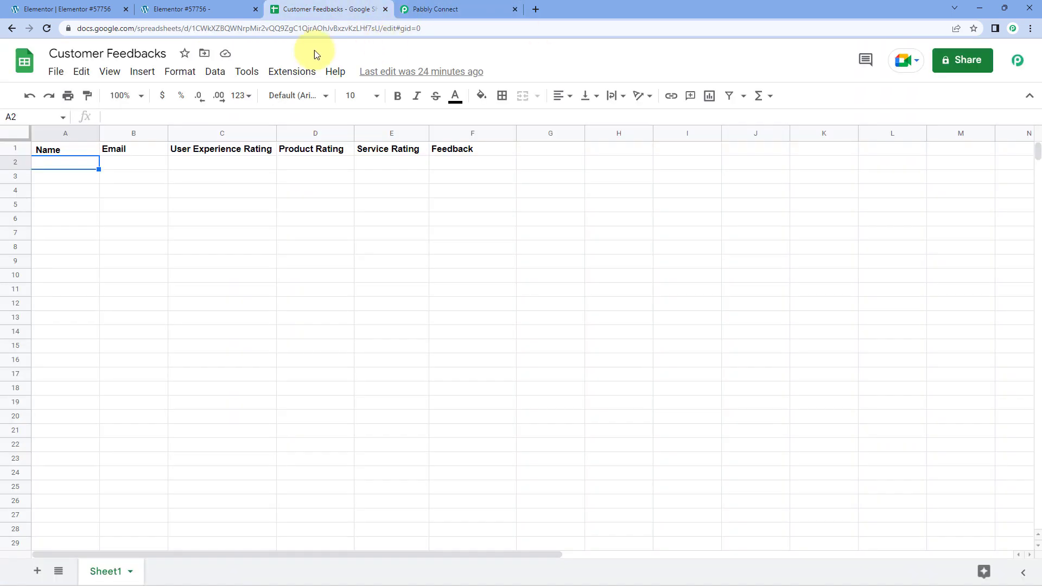
# Return to Pabbly Connect and set the workflow's action to Google Sheets with the event Add New Row.
pyautogui.click(465, 9)
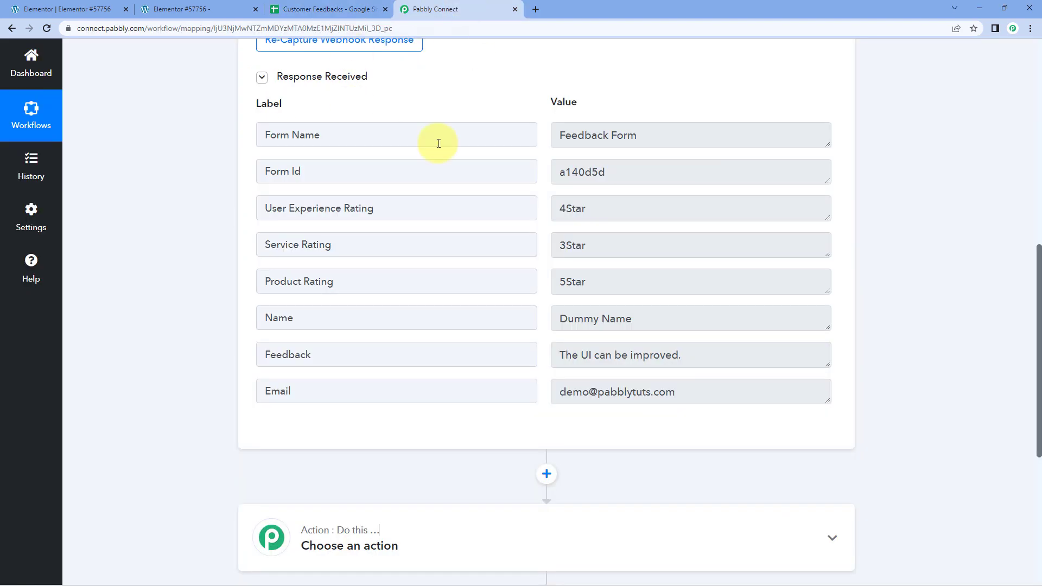
pyautogui.scroll(-6, 211, 182)
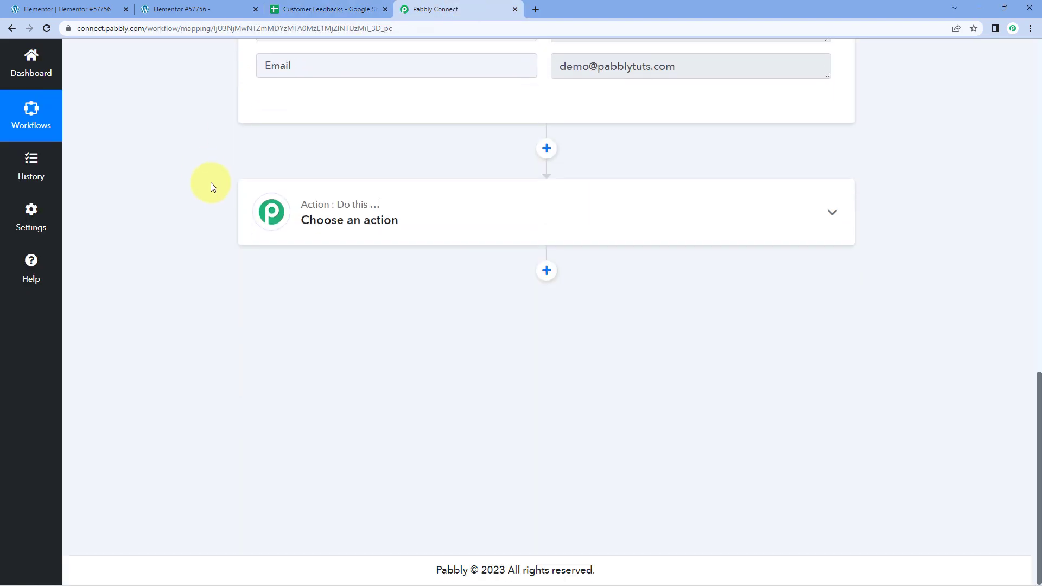
pyautogui.click(430, 205)
pyautogui.click(330, 237)
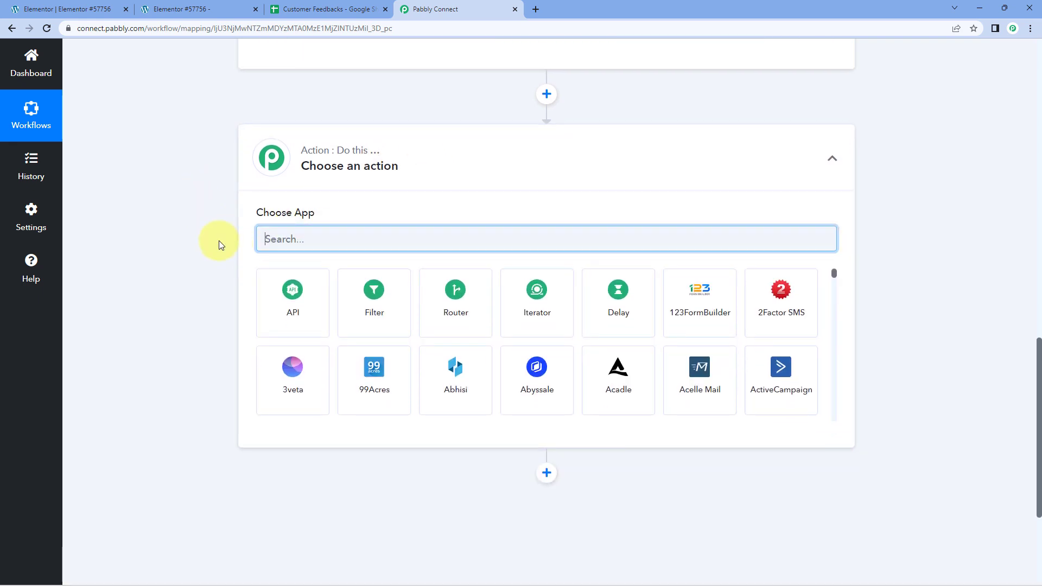
pyautogui.write('Google Sheets')
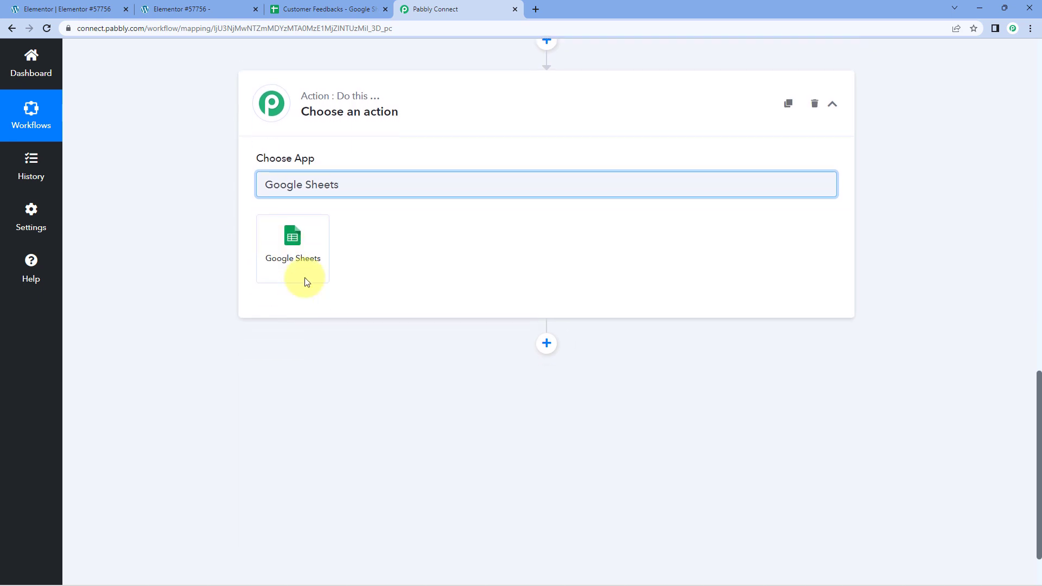
pyautogui.click(310, 252)
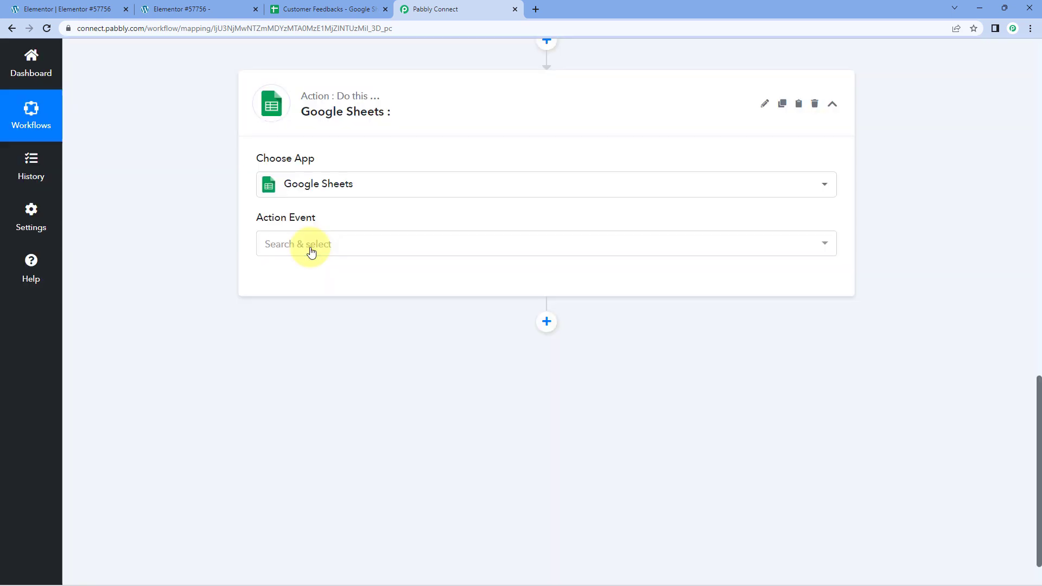
pyautogui.click(348, 244)
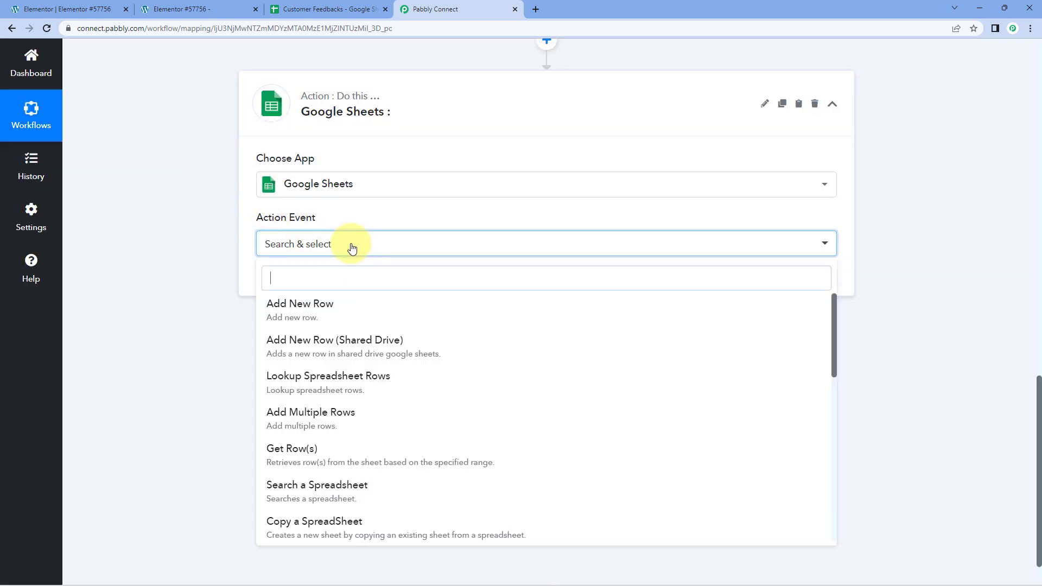
pyautogui.scroll(-1, 227, 246)
pyautogui.click(356, 255)
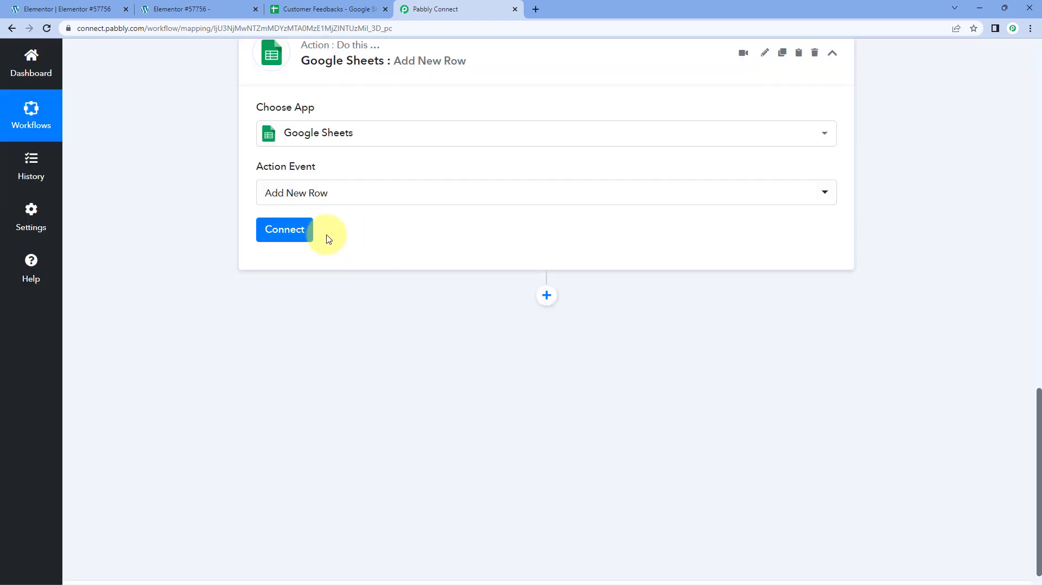
# Add a new Google Sheets connection named Google Sheets #2 and authorize Pabbly Connect's access to the Google account.
pyautogui.click(304, 230)
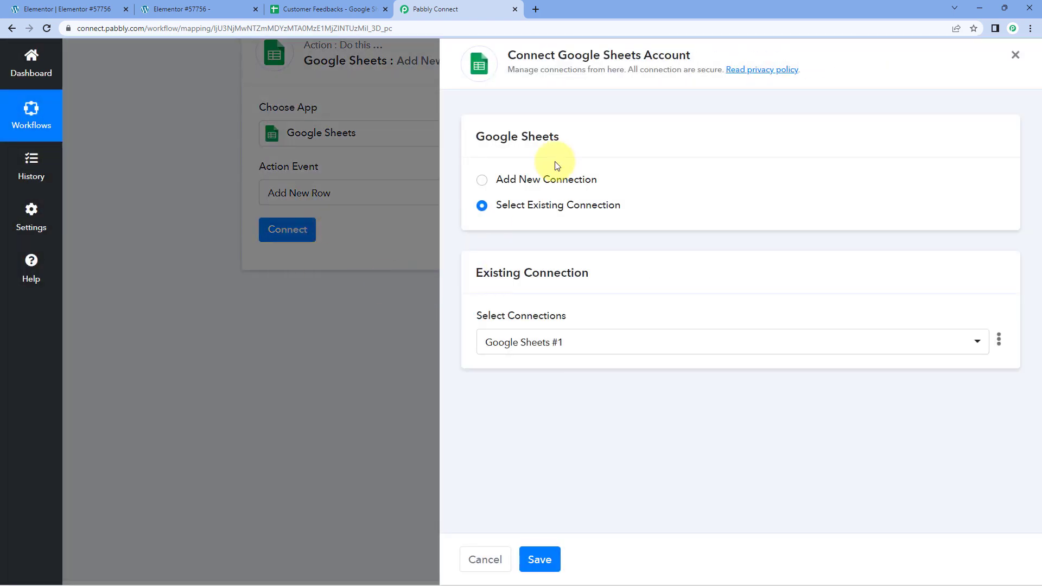
pyautogui.click(481, 180)
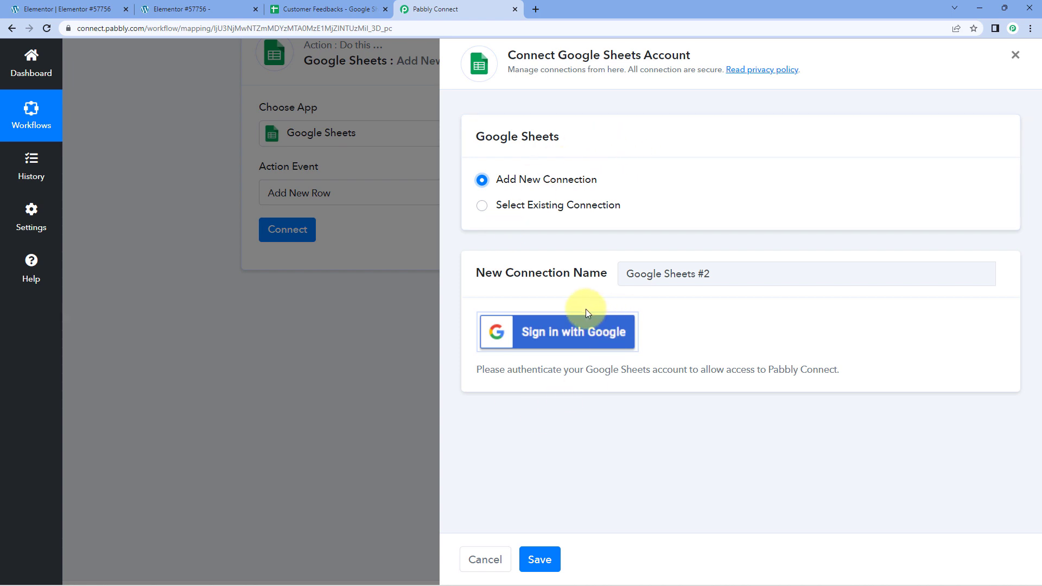
pyautogui.click(561, 334)
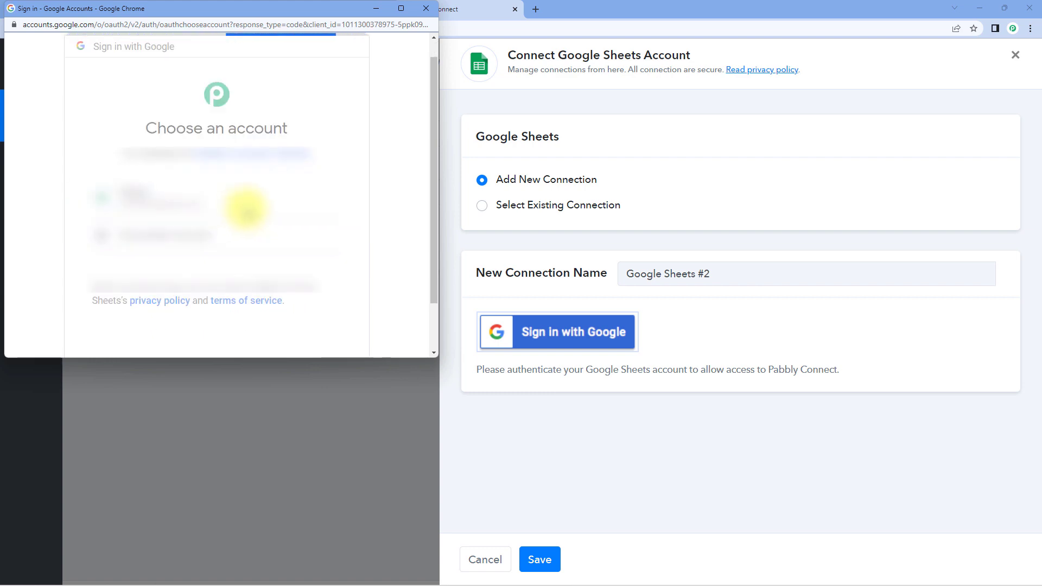
pyautogui.scroll(-4, 246, 208)
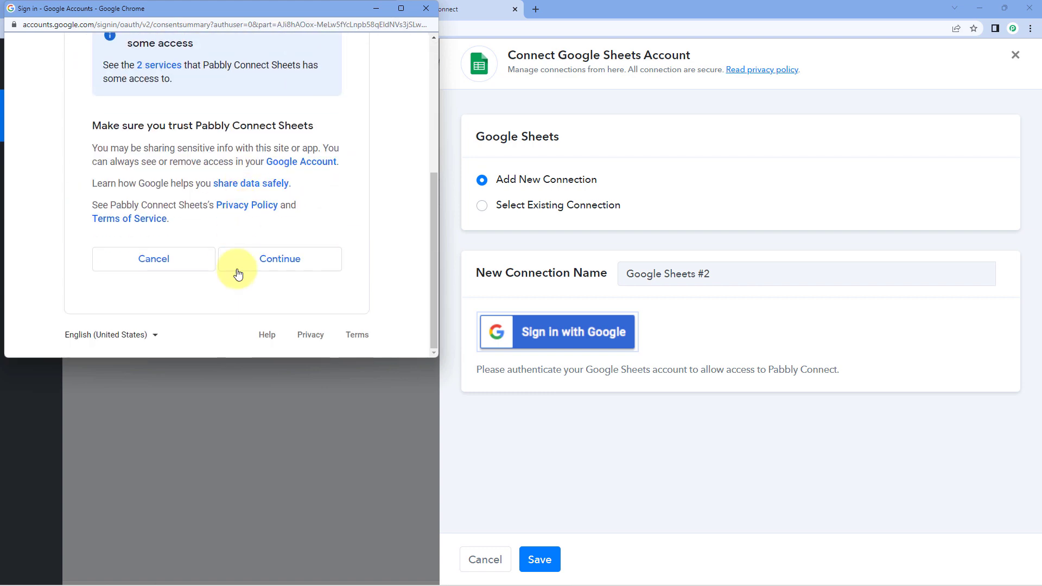
pyautogui.click(310, 259)
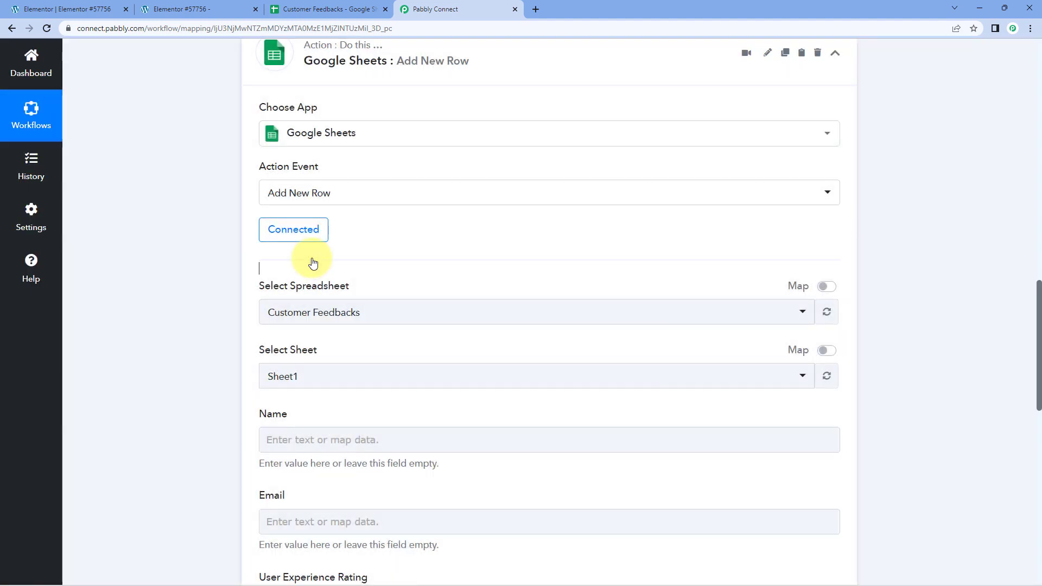
# Select Customer Feedbacks as the target spreadsheet, checking its columns against the Elementor form's fields.
pyautogui.scroll(-2, 428, 244)
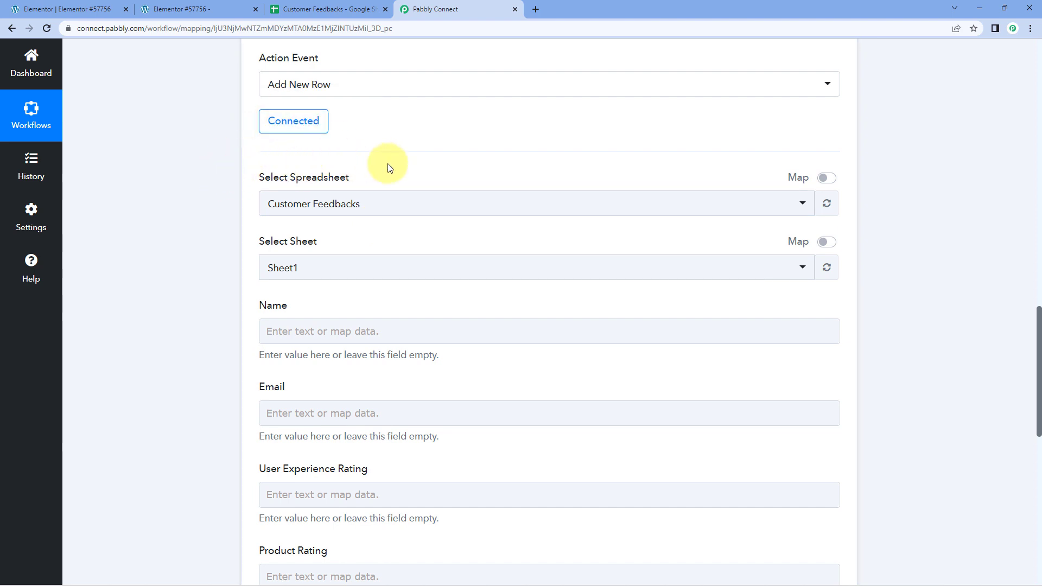
pyautogui.click(402, 200)
pyautogui.scroll(-2, 293, 179)
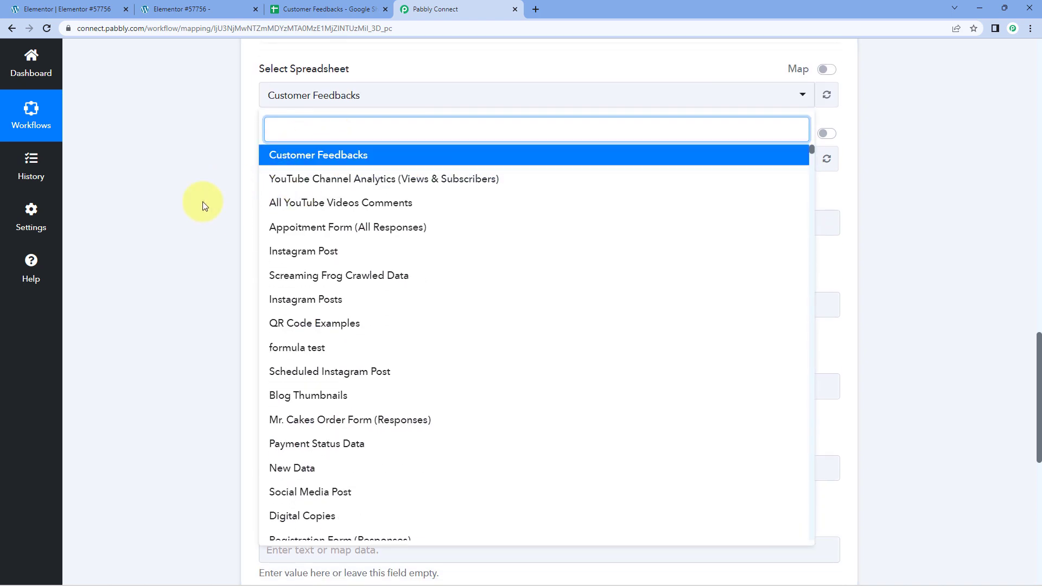
pyautogui.scroll(-3, 211, 215)
pyautogui.scroll(5, 211, 228)
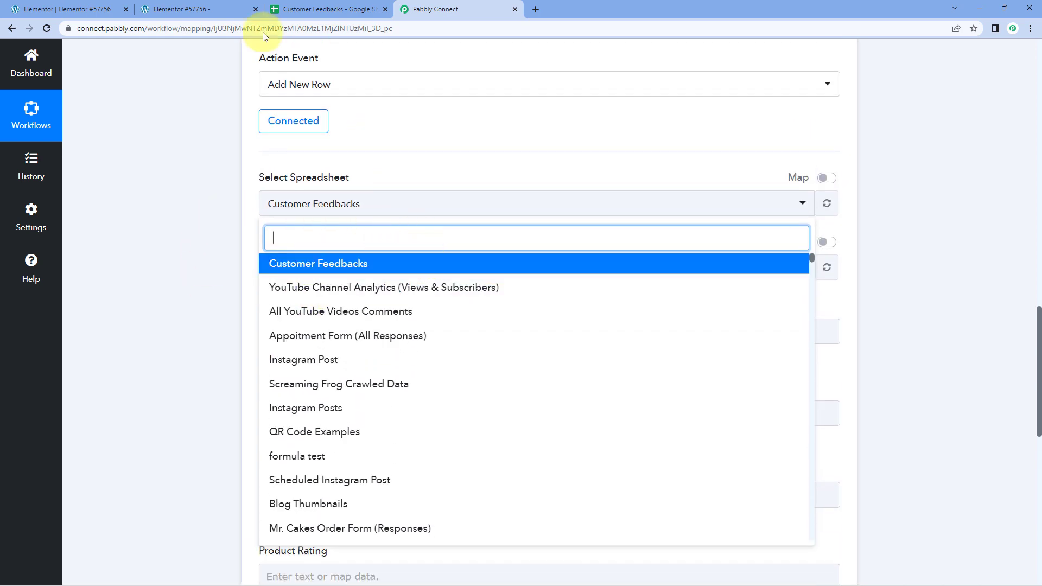
pyautogui.click(306, 9)
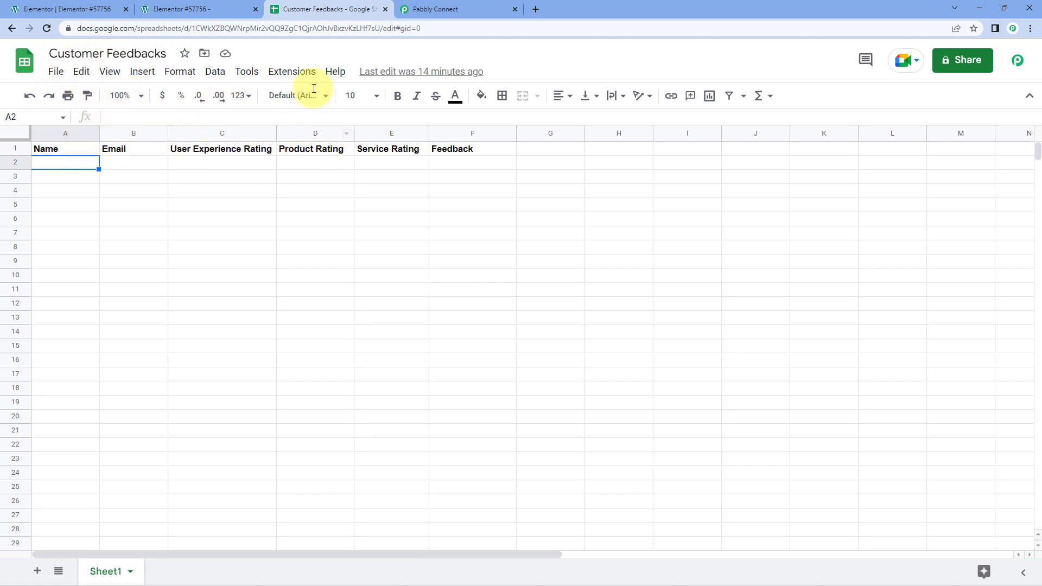
pyautogui.click(199, 9)
pyautogui.scroll(-2, 95, 220)
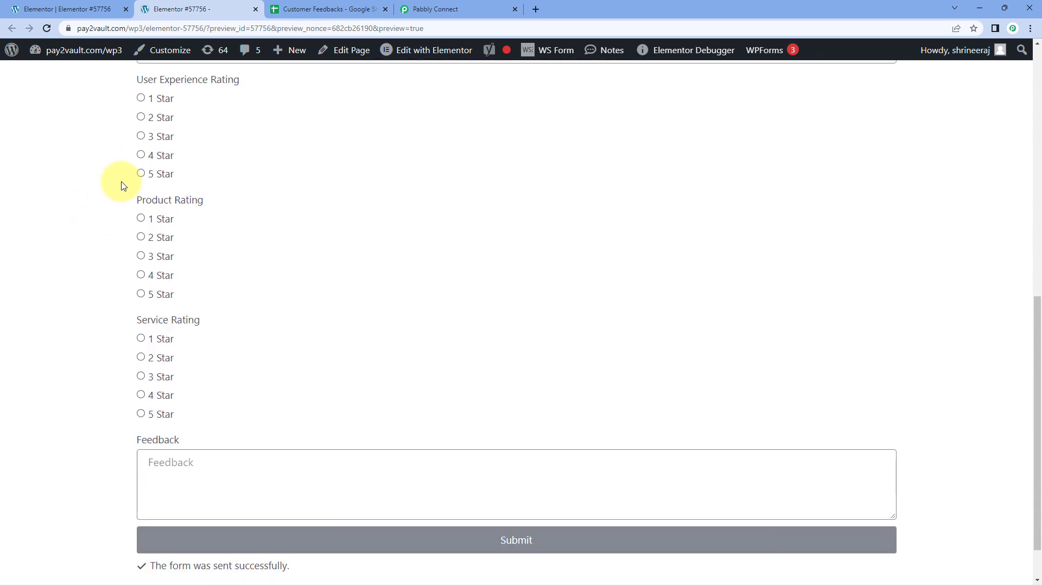
pyautogui.click(293, 9)
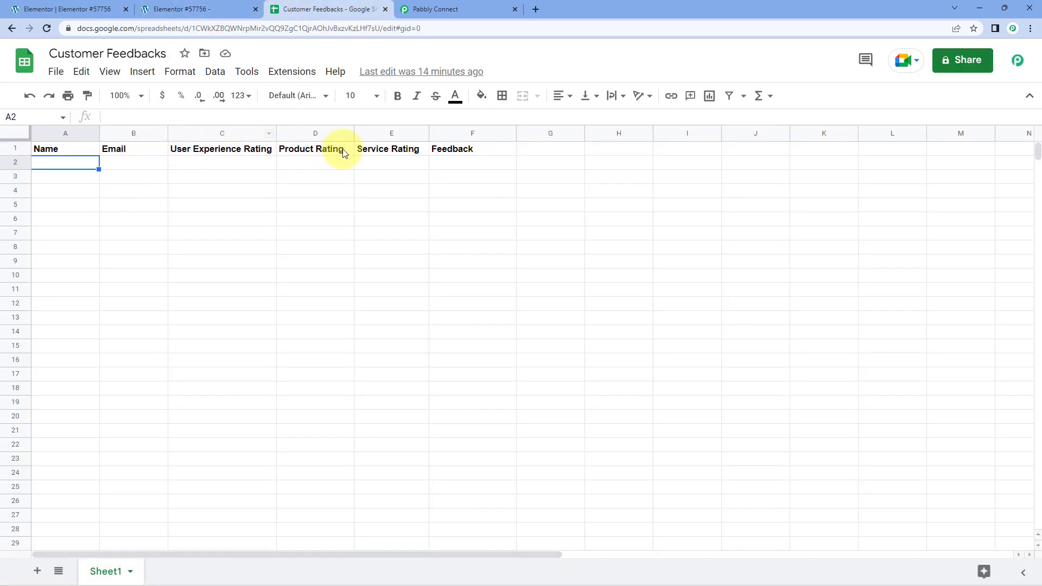
pyautogui.click(462, 9)
pyautogui.click(375, 263)
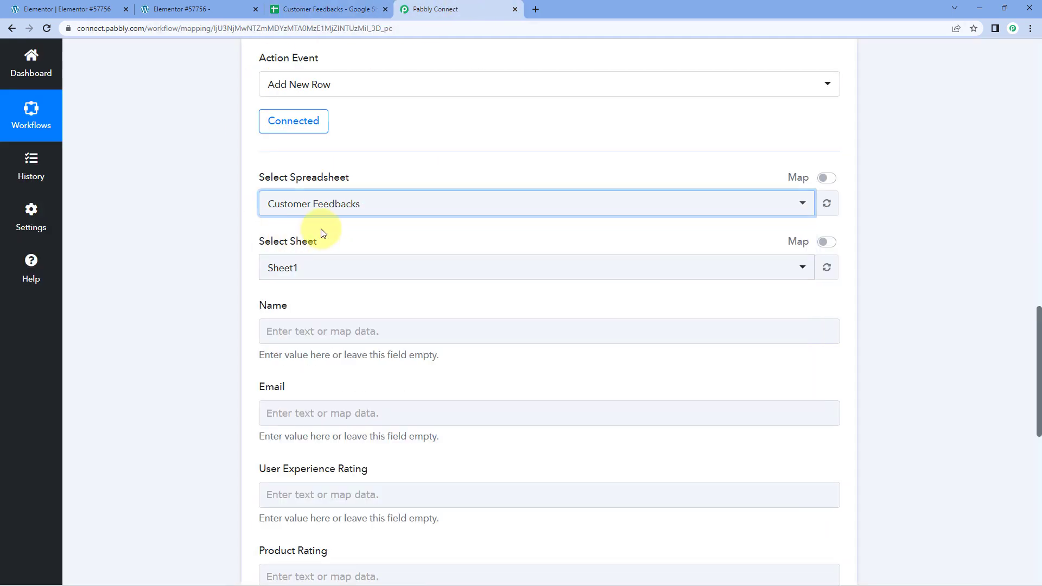
# Check the spreadsheet's sheet name and select Sheet1 as the target sheet in the Google Sheets action.
pyautogui.scroll(-1, 355, 212)
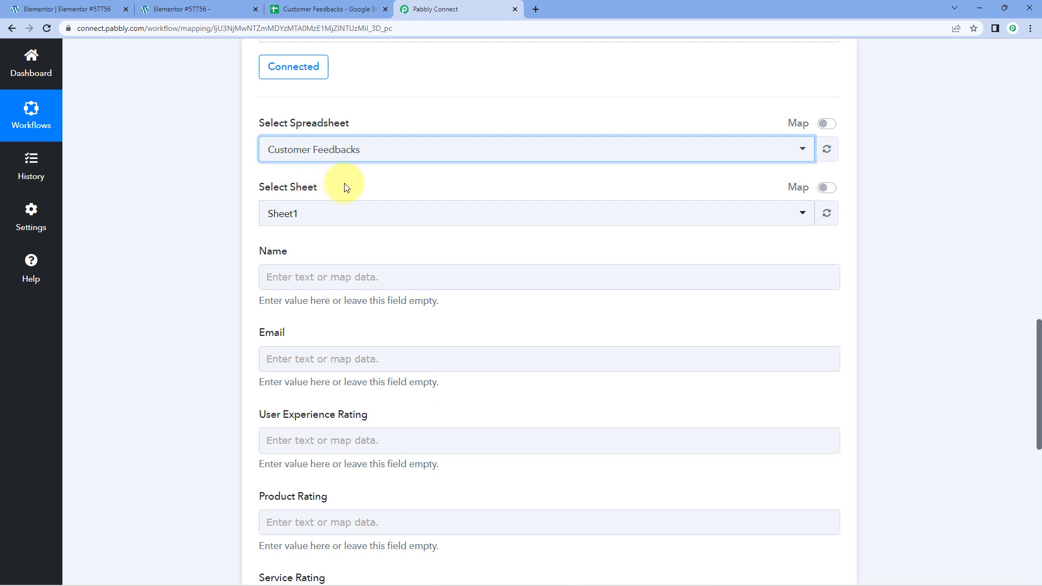
pyautogui.click(307, 6)
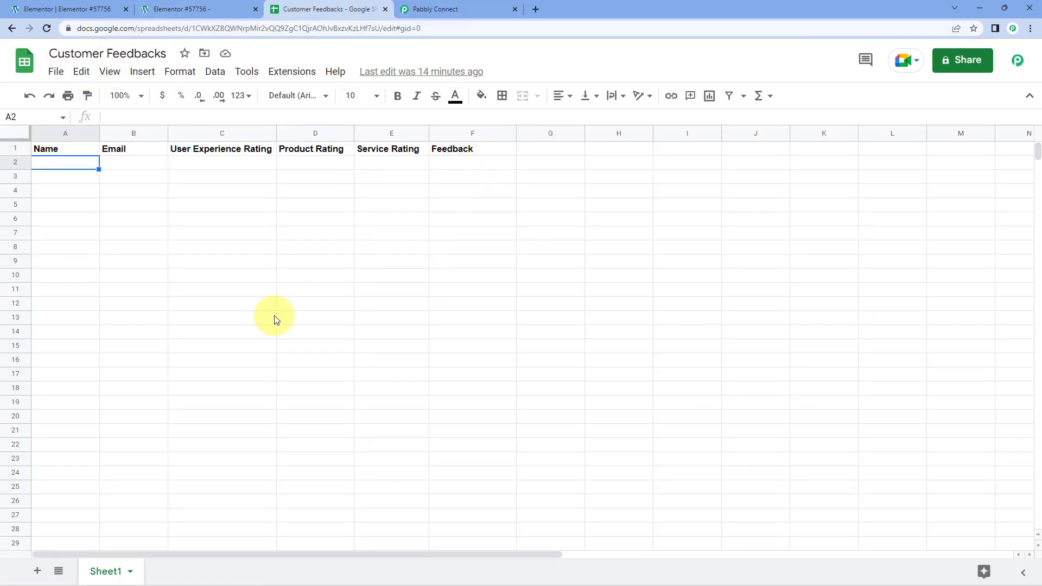
pyautogui.click(477, 7)
pyautogui.click(325, 215)
pyautogui.click(311, 275)
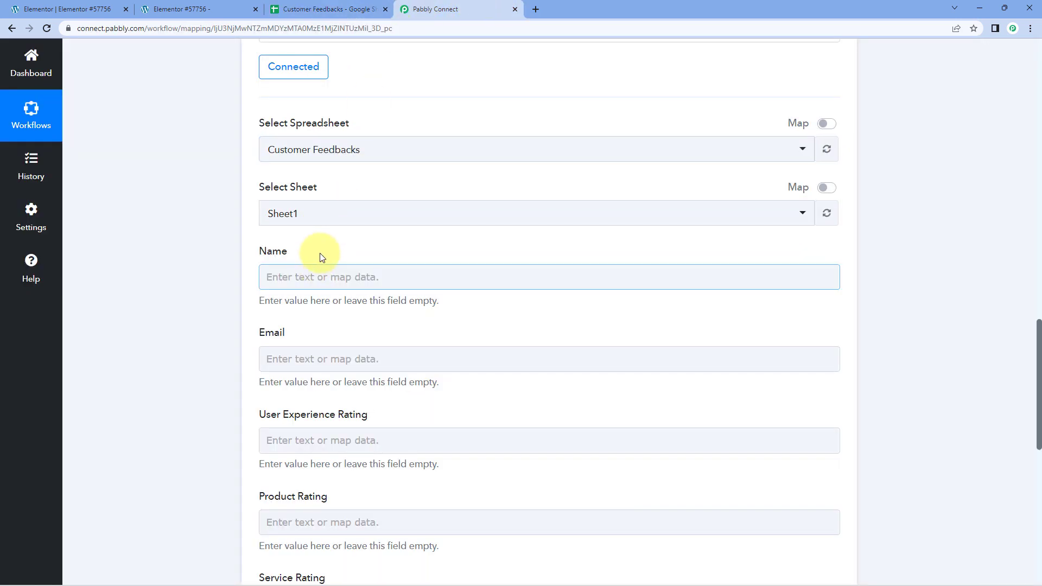
# Compare the action's row fields, from Name to Feedback, with the column headings in the Customer Feedbacks spreadsheet.
pyautogui.scroll(-2, 322, 252)
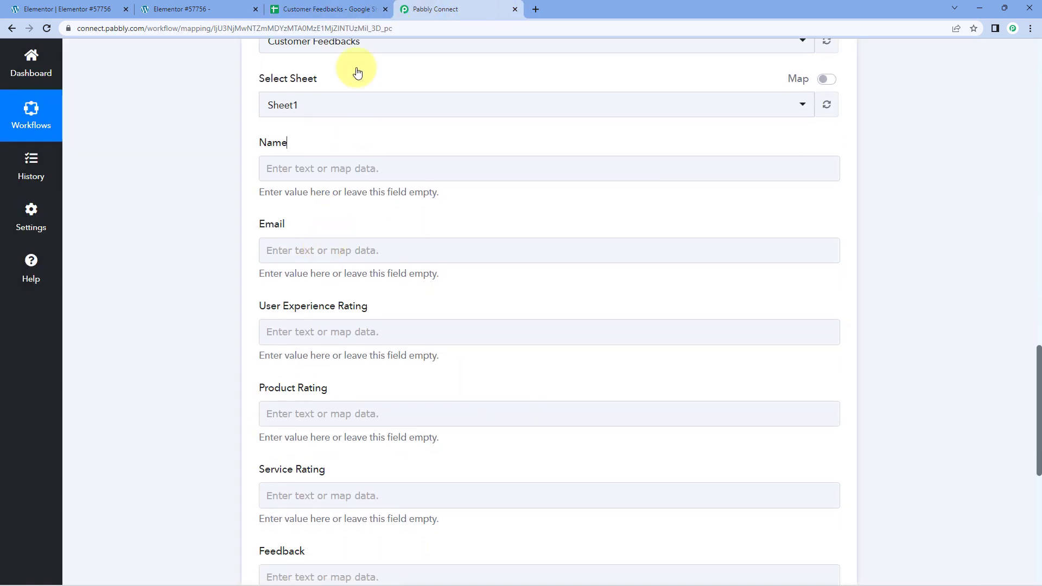
pyautogui.click(299, 9)
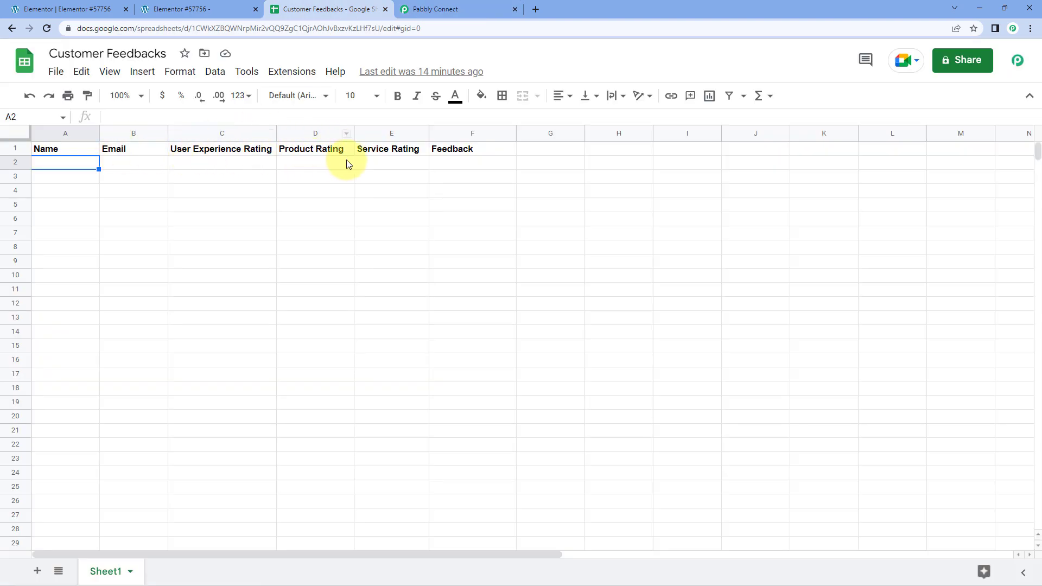
pyautogui.click(477, 9)
pyautogui.scroll(-1, 229, 205)
pyautogui.scroll(-2, 230, 196)
pyautogui.scroll(3, 230, 196)
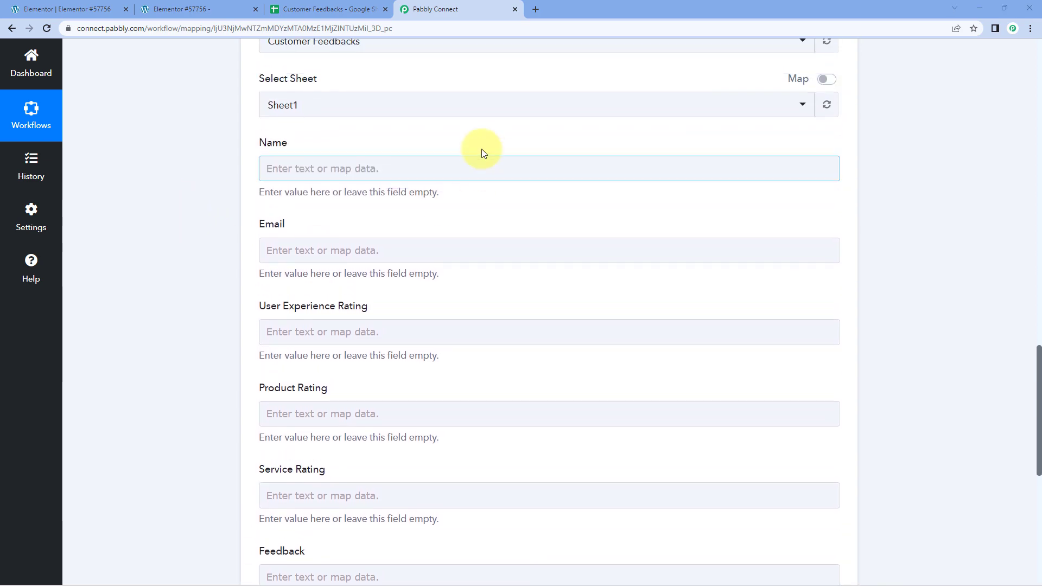
# Review the webhook response values available for mapping and return to the empty row fields of the Google Sheets action.
pyautogui.scroll(6, 559, 210)
pyautogui.scroll(10, 548, 228)
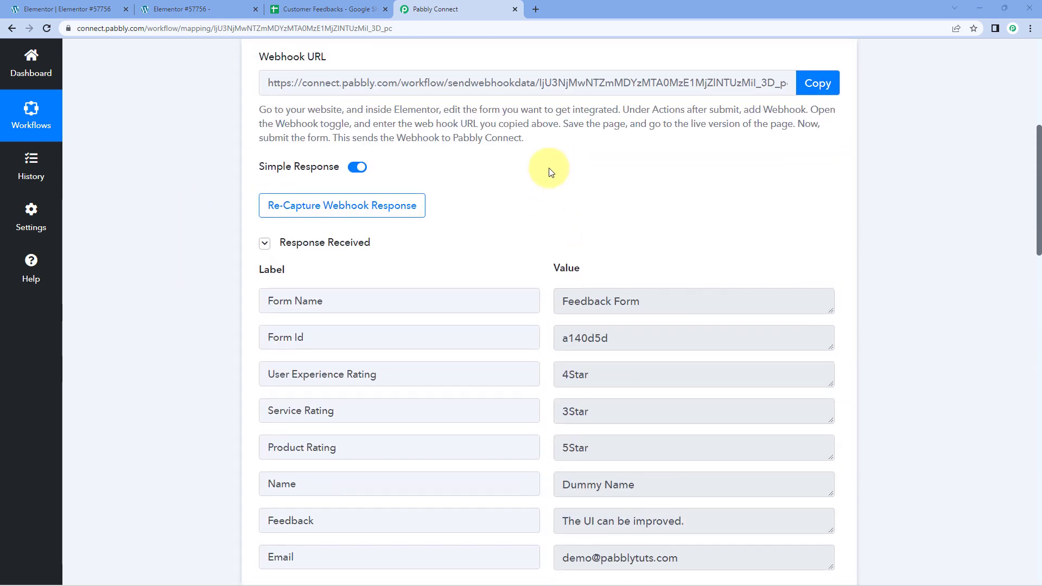
pyautogui.scroll(-2, 506, 206)
pyautogui.scroll(-2, 565, 194)
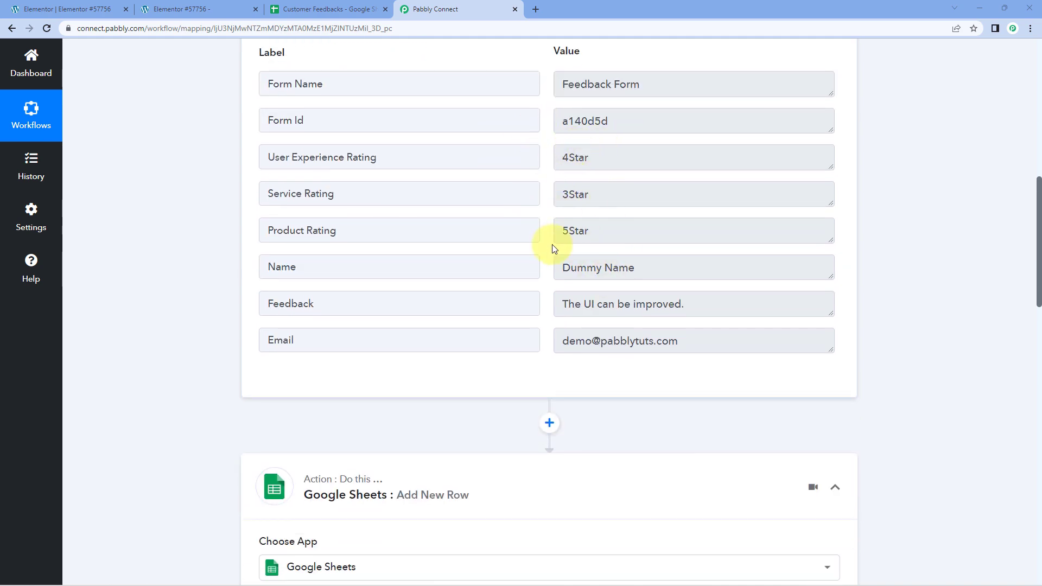
pyautogui.scroll(-13, 616, 237)
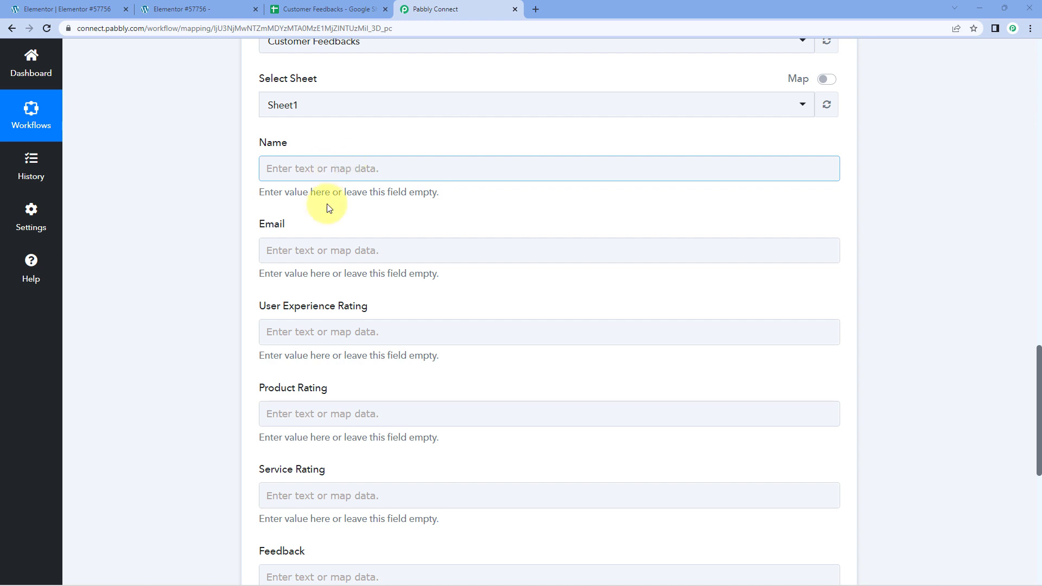
# Map the Name field of the Google Sheets action to the Name value from the Elementor form submission.
pyautogui.click(305, 177)
pyautogui.click(305, 177)
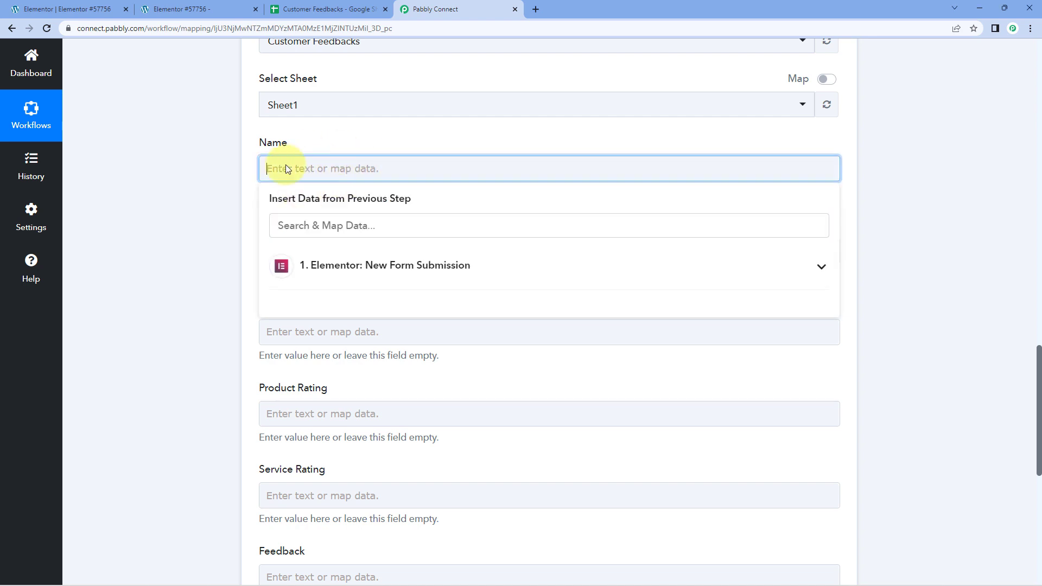
pyautogui.click(378, 266)
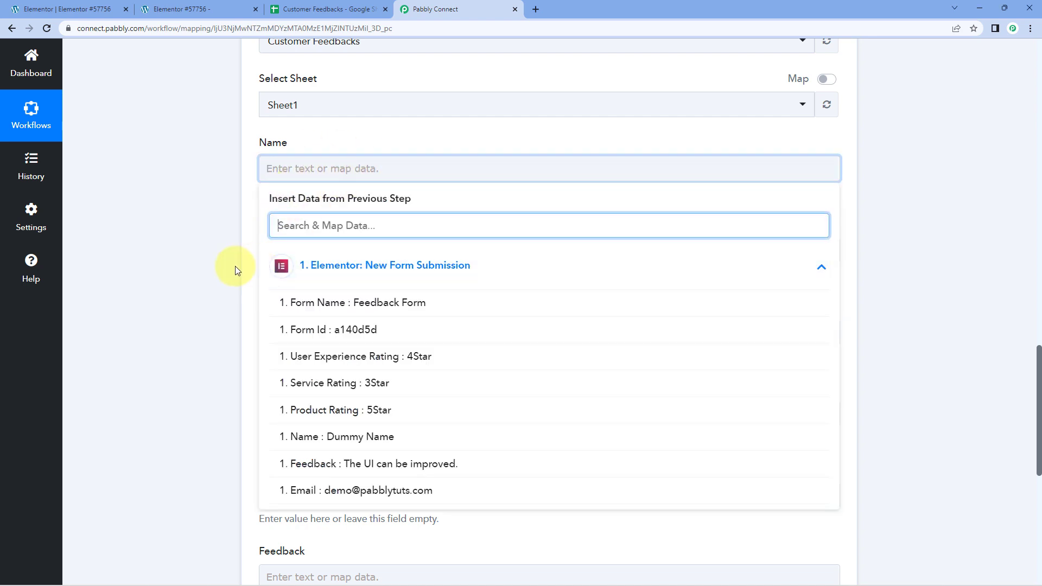
pyautogui.scroll(-1, 235, 265)
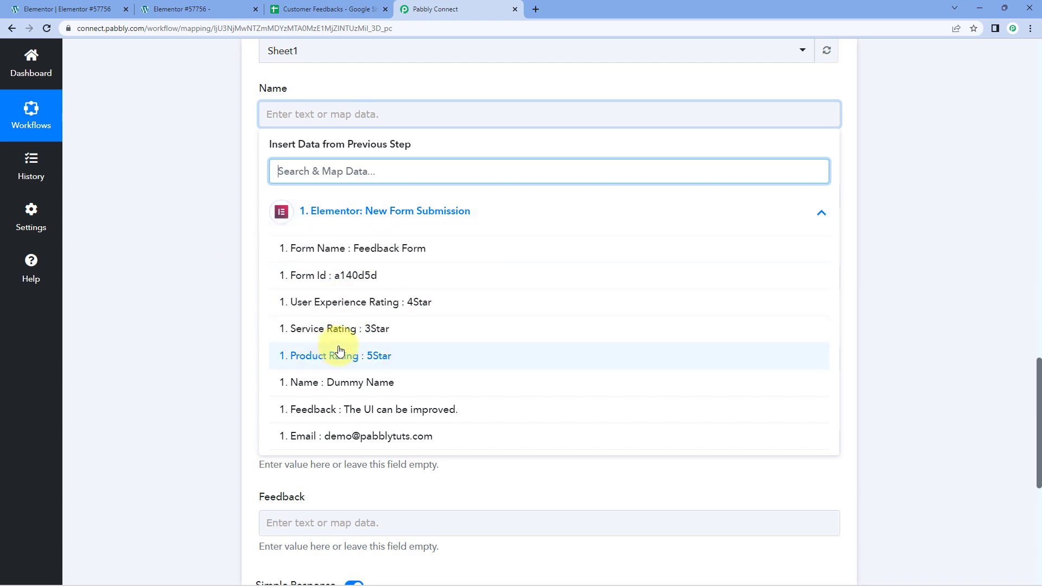
pyautogui.click(319, 383)
pyautogui.click(207, 198)
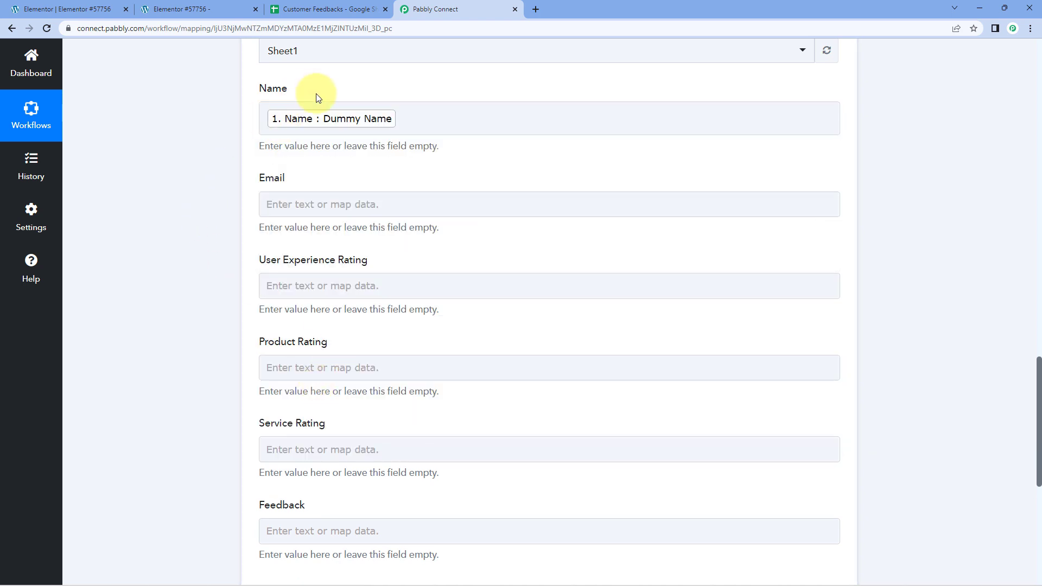
# Compare the Name field on the Elementor form with the Name column in the Customer Feedbacks spreadsheet, returning to the Pabbly Connect workflow.
pyautogui.click(217, 5)
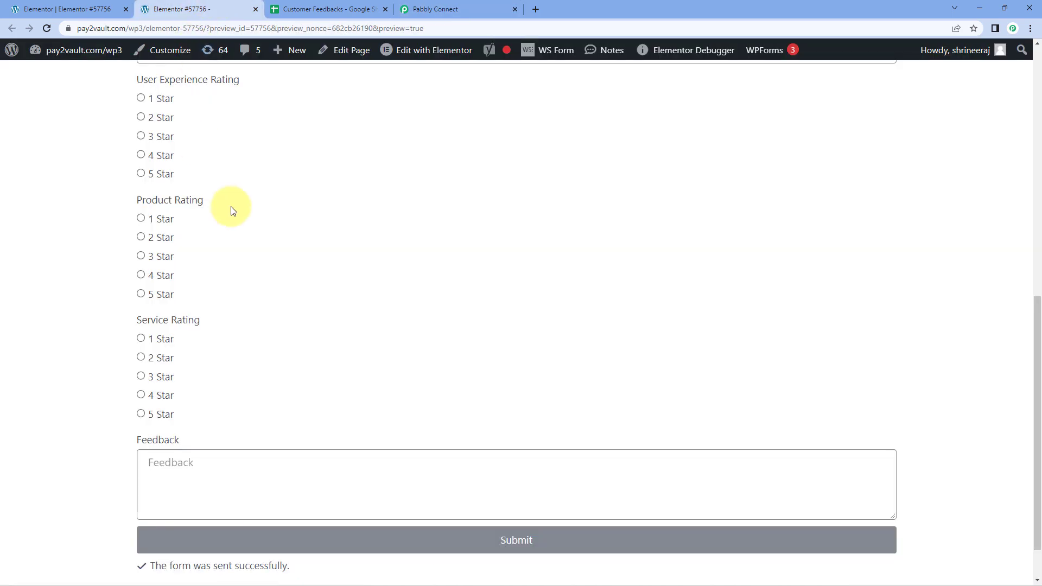
pyautogui.scroll(6, 261, 197)
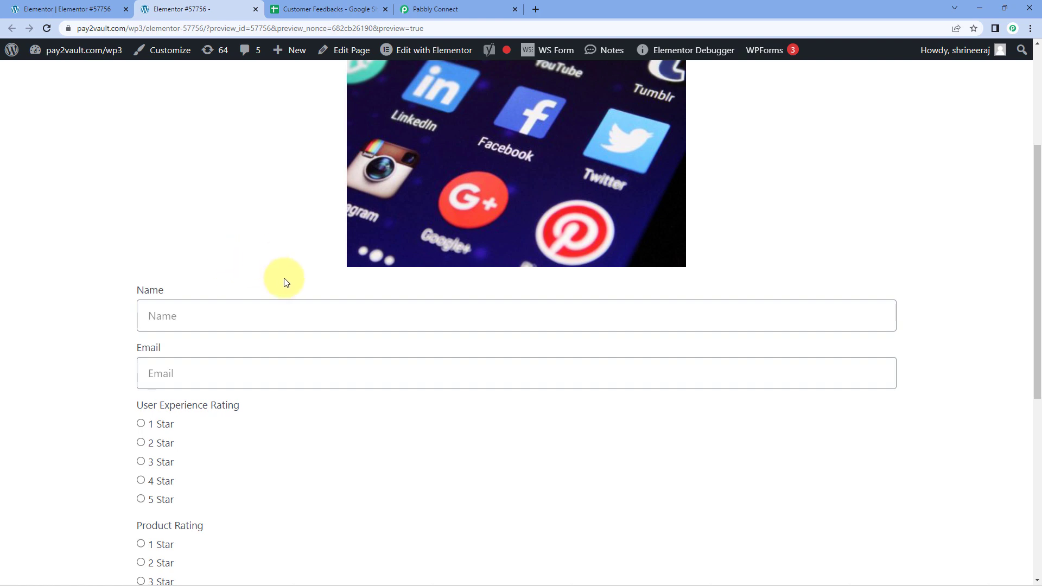
pyautogui.click(415, 9)
pyautogui.click(325, 9)
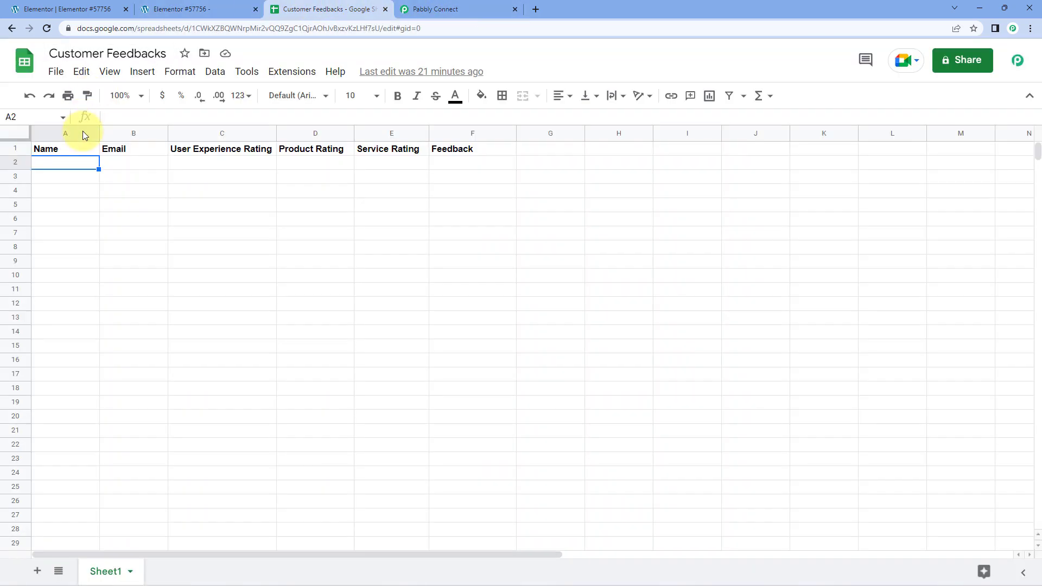
pyautogui.click(441, 9)
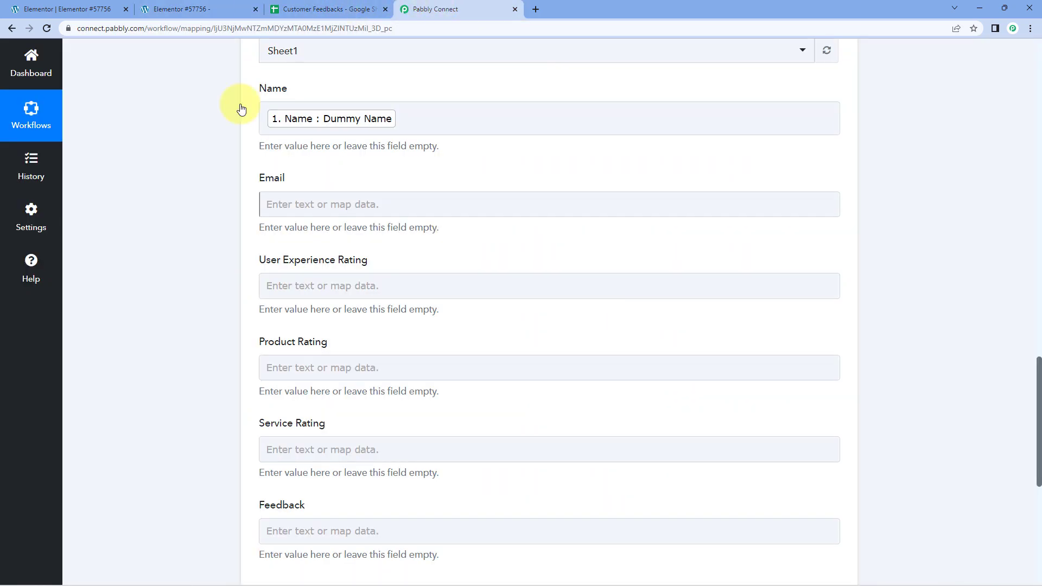
# Map the Email field of the Google Sheets action to the Email value from the form submission.
pyautogui.scroll(-1, 228, 247)
pyautogui.click(293, 151)
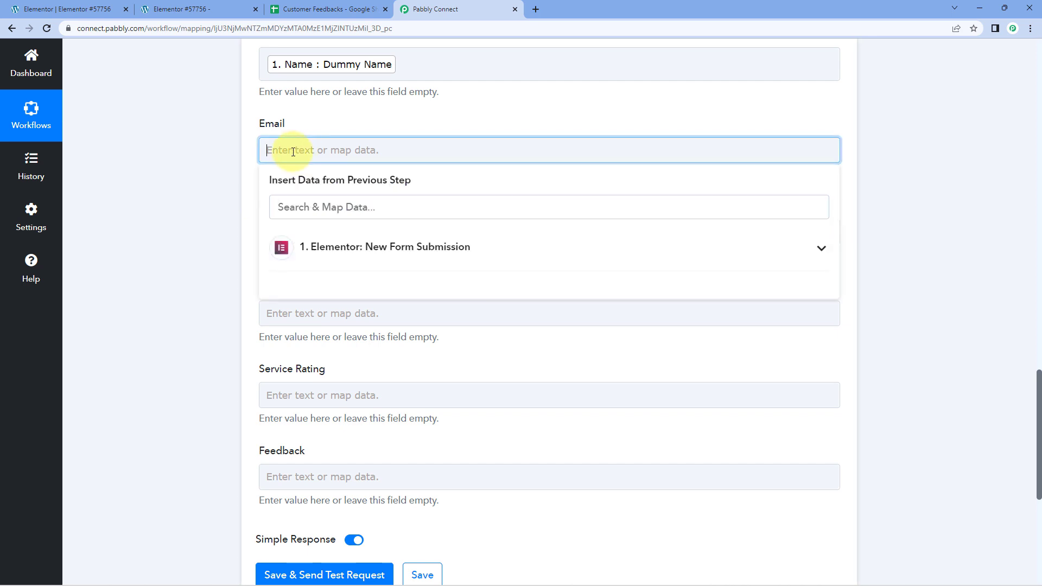
pyautogui.click(380, 249)
pyautogui.click(371, 472)
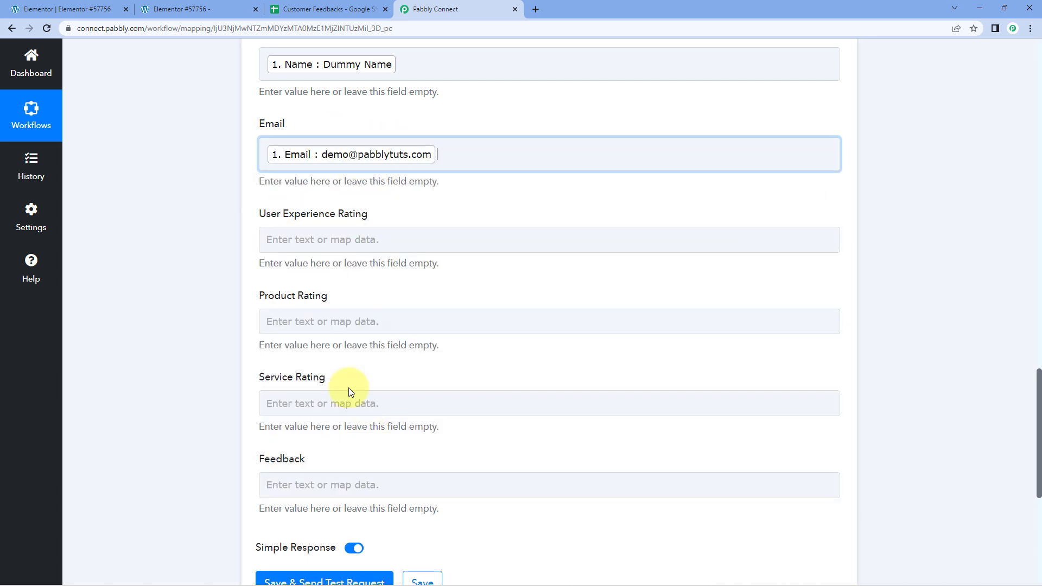
pyautogui.click(217, 251)
# Map the User Experience Rating and Product Rating fields to the matching rating values from the Elementor form submission.
pyautogui.scroll(-1, 253, 206)
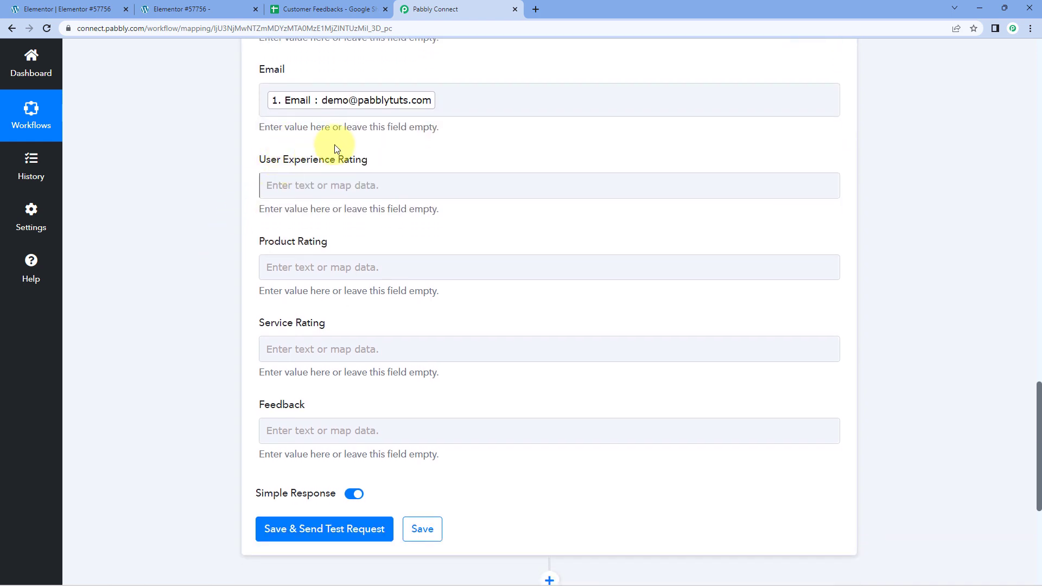
pyautogui.click(302, 184)
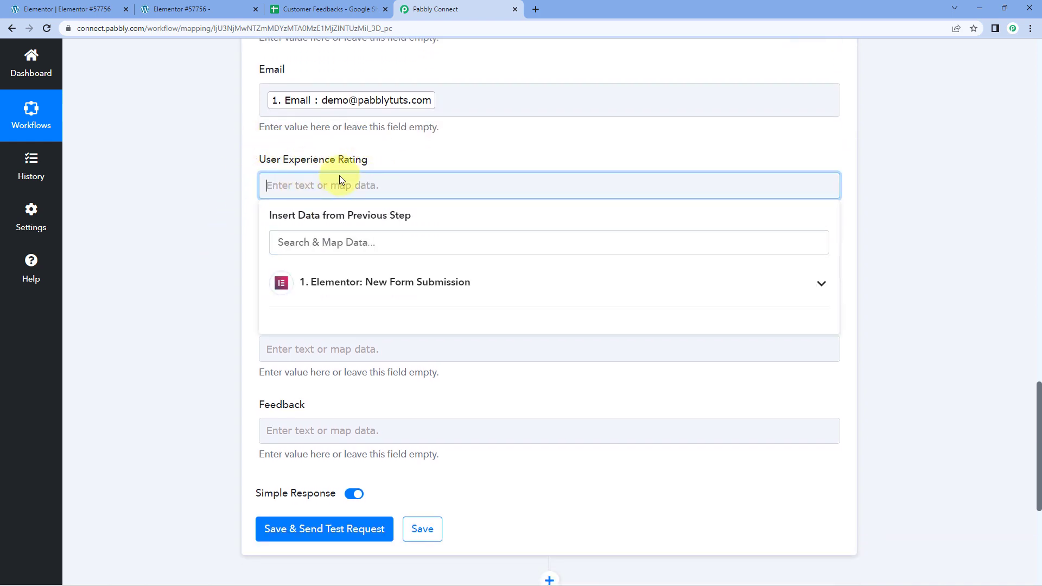
pyautogui.click(349, 284)
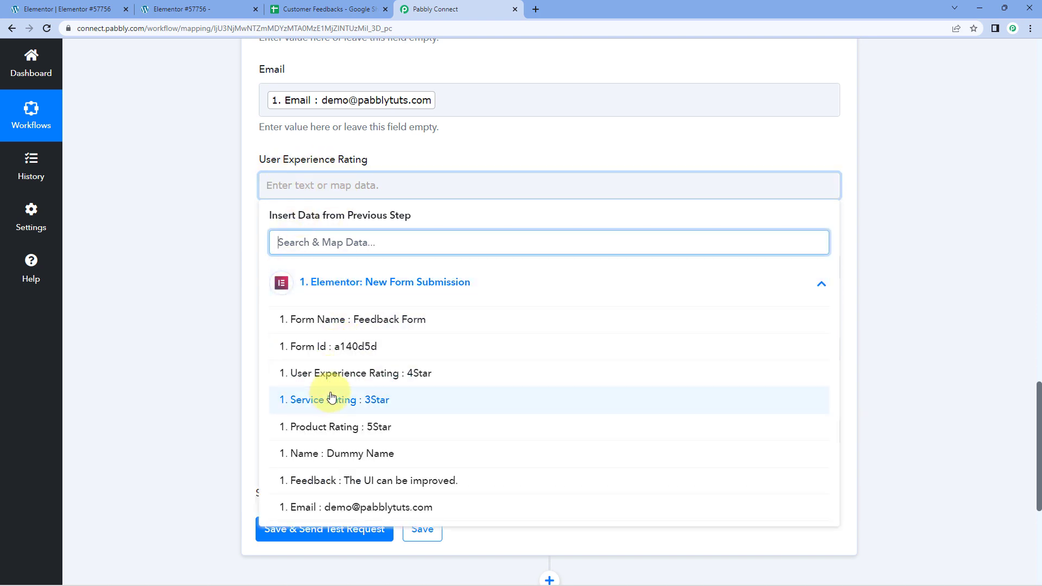
pyautogui.click(359, 374)
pyautogui.scroll(-2, 208, 258)
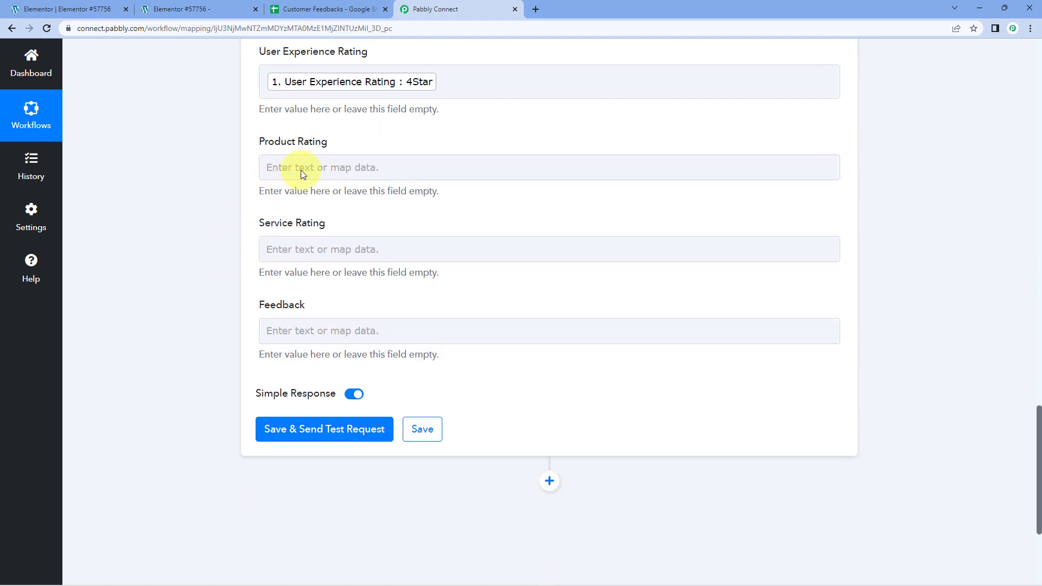
pyautogui.click(313, 166)
pyautogui.click(337, 263)
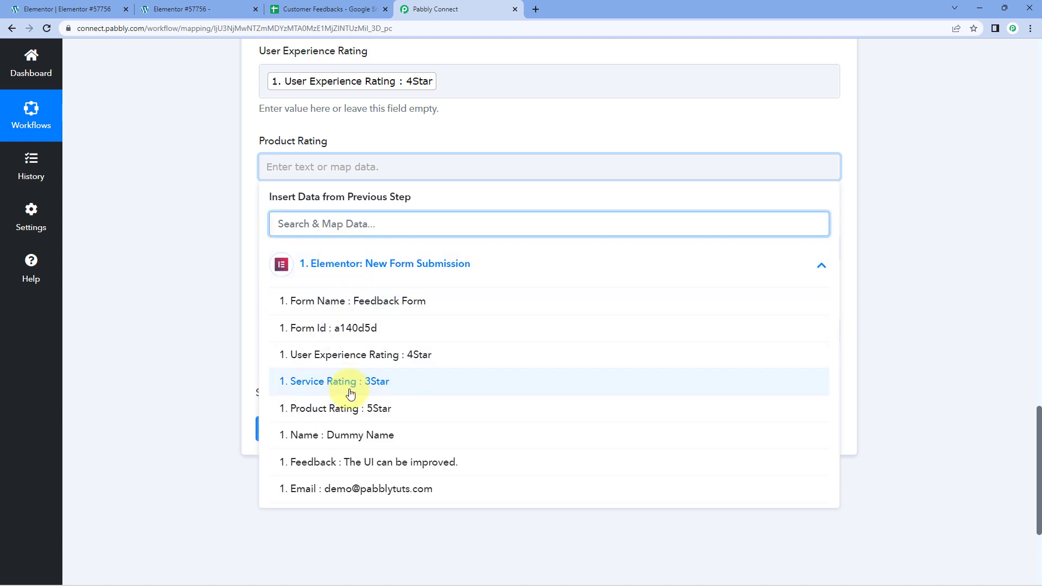
pyautogui.click(348, 408)
# Map the Service Rating and Feedback fields to the matching values from the Elementor form submission.
pyautogui.scroll(-1, 239, 232)
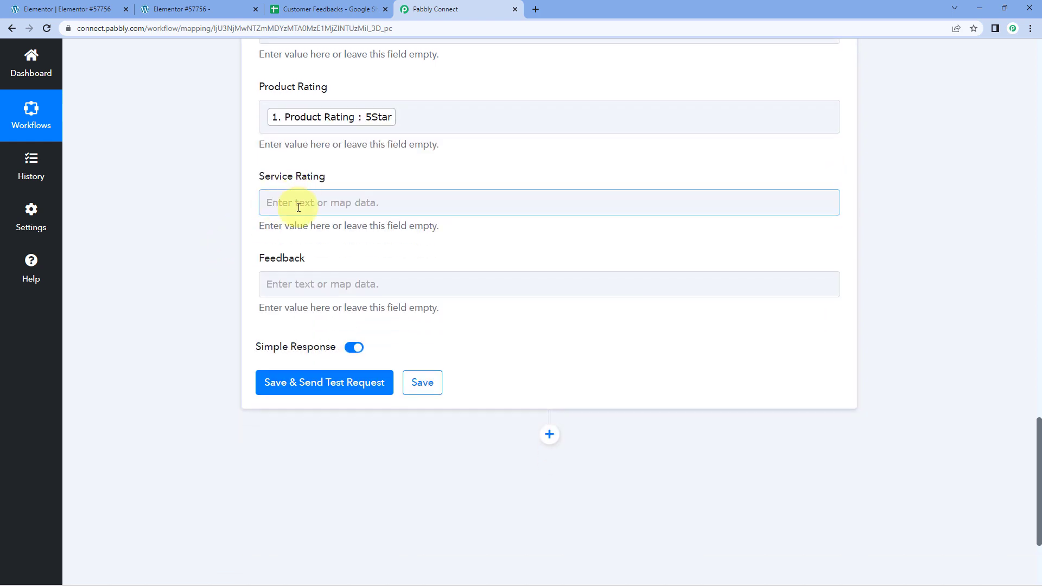
pyautogui.click(298, 204)
pyautogui.click(339, 297)
pyautogui.scroll(-1, 347, 374)
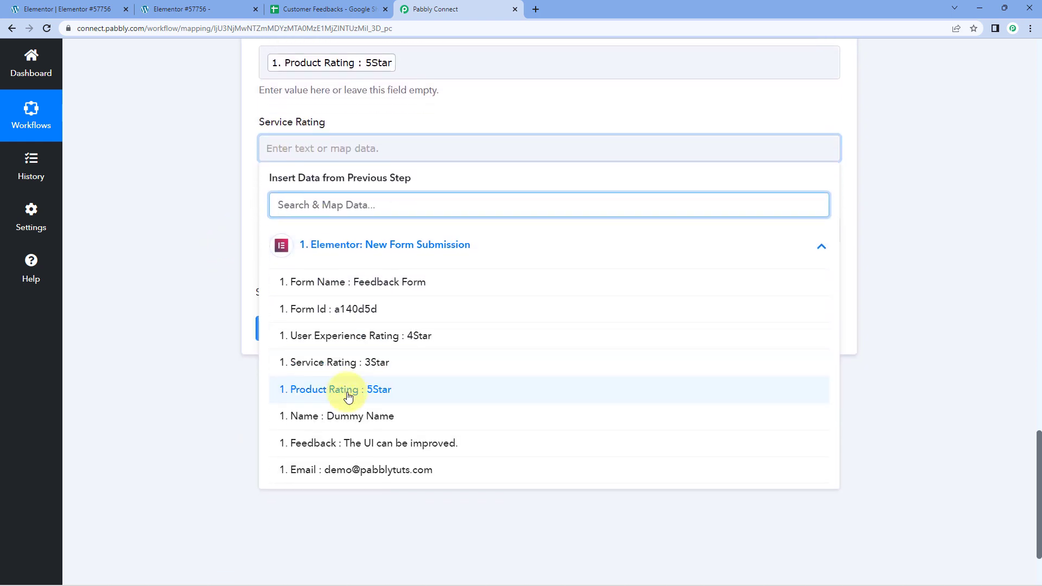
pyautogui.click(344, 360)
pyautogui.click(211, 231)
pyautogui.click(261, 239)
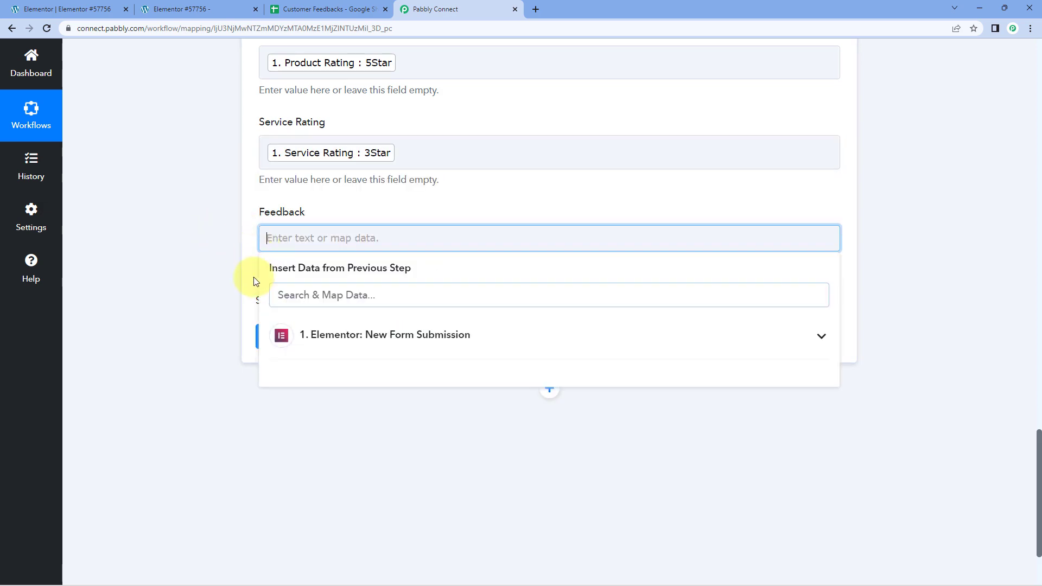
pyautogui.click(349, 339)
pyautogui.click(379, 533)
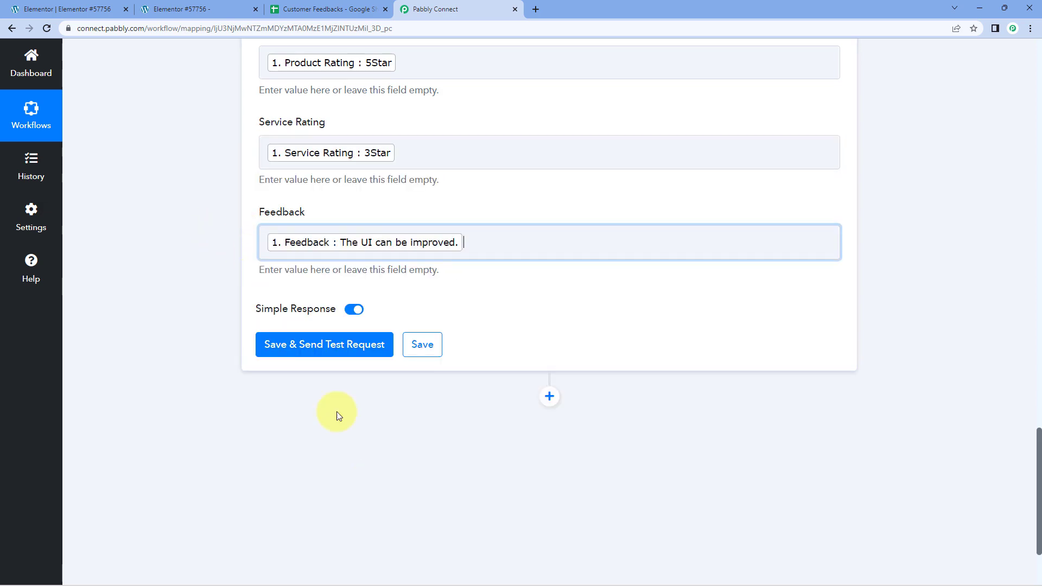
# Check all the mapped fields, save the Google Sheets action with a test request, and review the received response.
pyautogui.scroll(6, 193, 254)
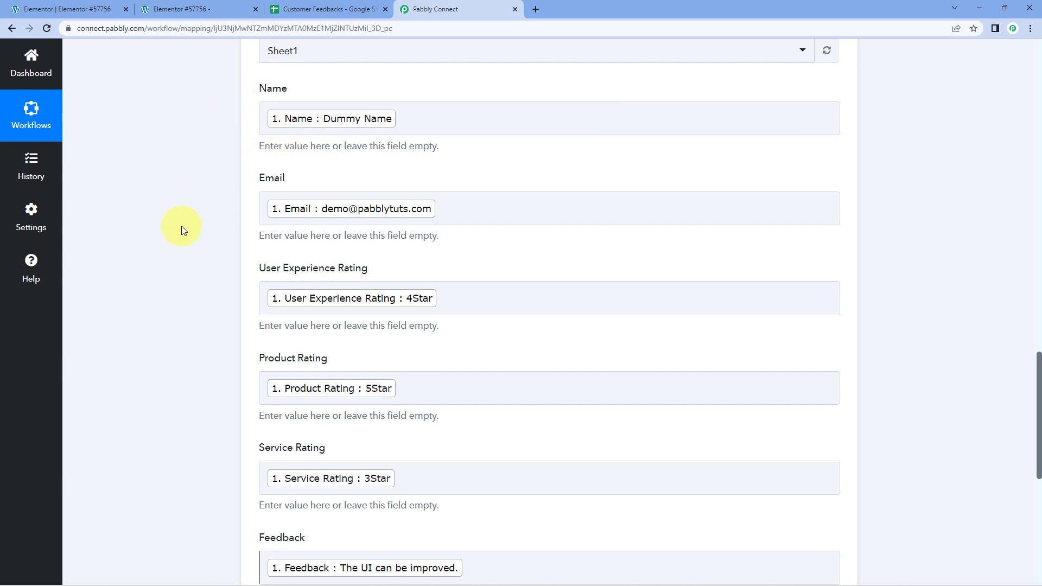
pyautogui.scroll(-7, 206, 178)
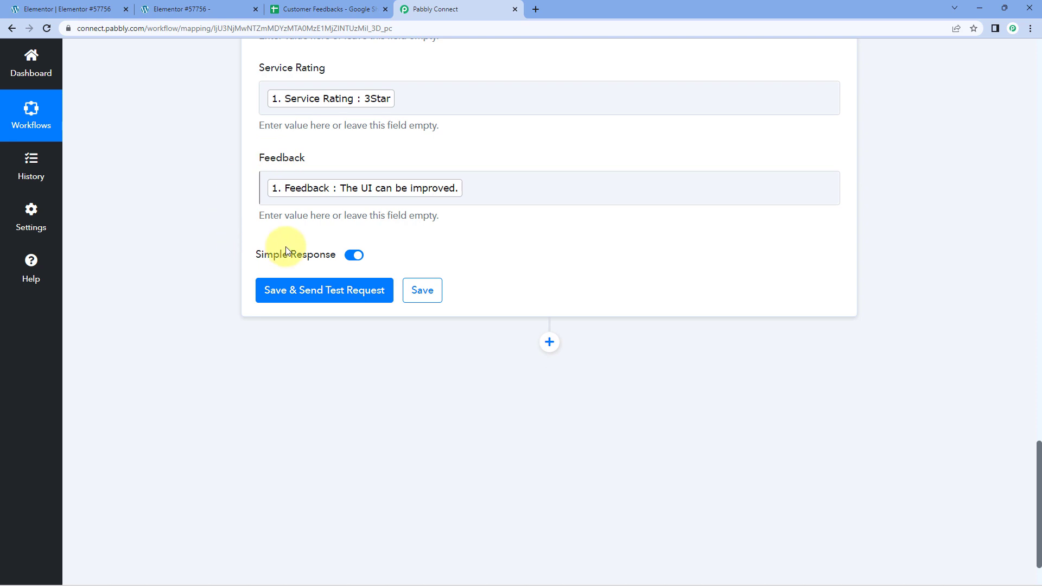
pyautogui.click(327, 293)
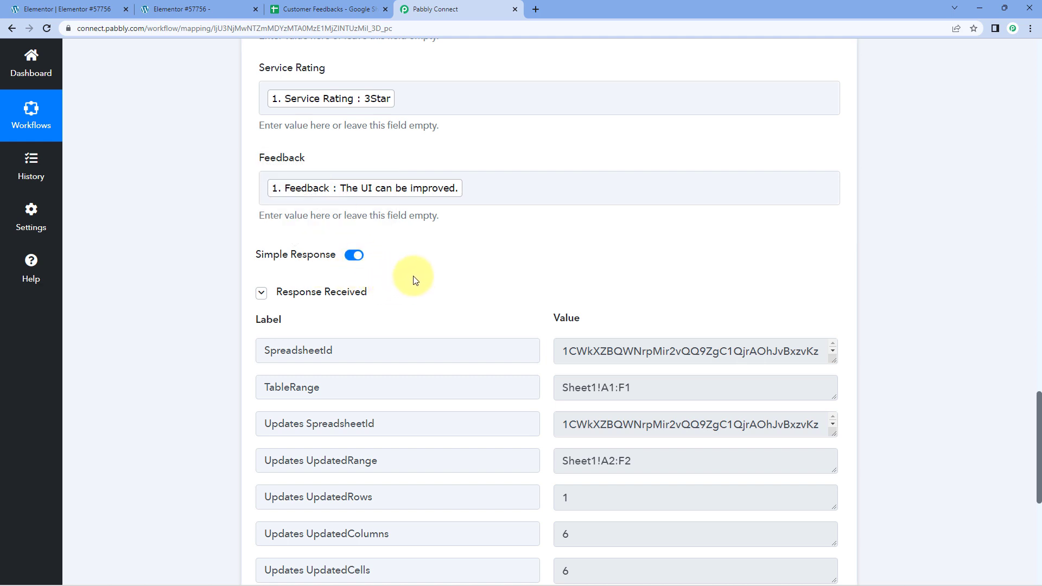
pyautogui.scroll(-1, 402, 260)
pyautogui.scroll(-2, 482, 250)
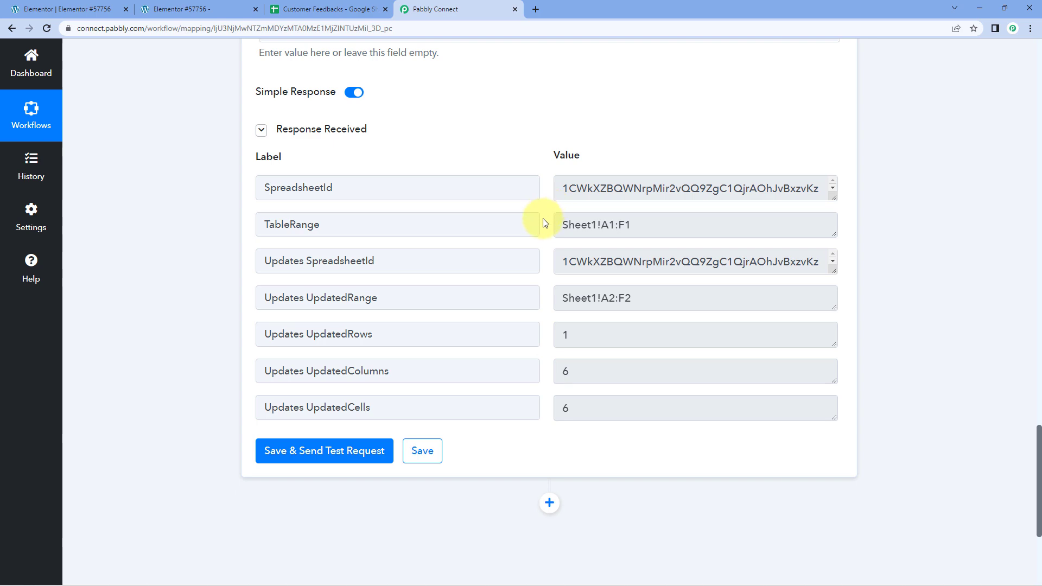
# Review the mapped fields, the captured Elementor submission values and the Google Sheets action's settings.
pyautogui.scroll(8, 537, 231)
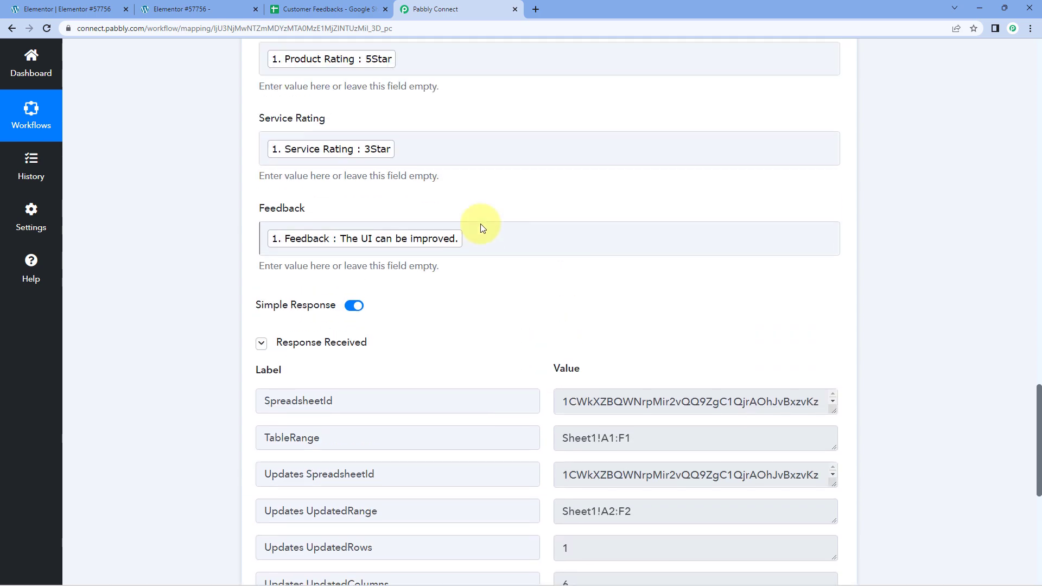
pyautogui.scroll(2, 445, 210)
pyautogui.scroll(14, 442, 190)
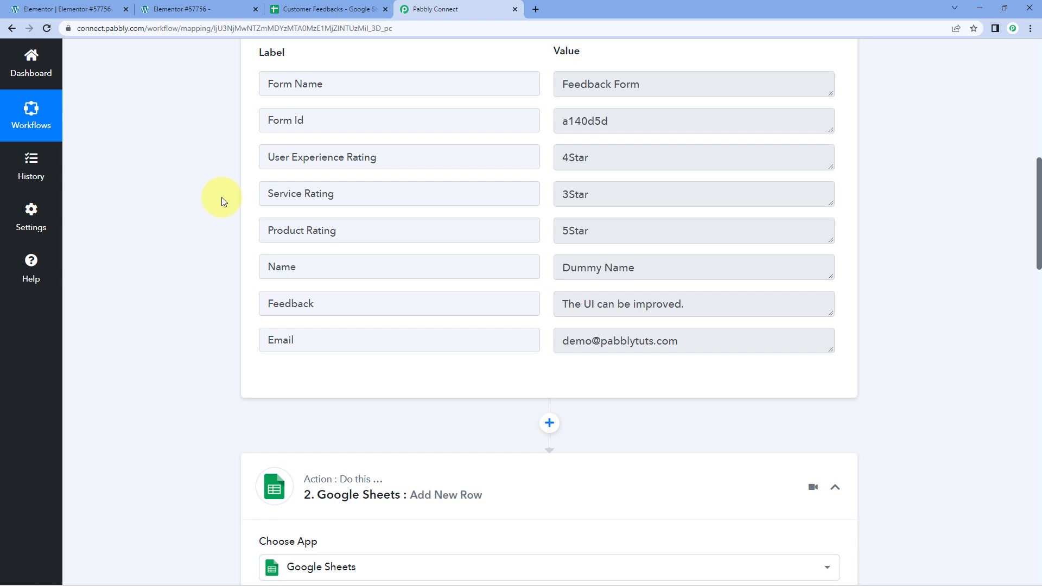
pyautogui.scroll(-10, 224, 209)
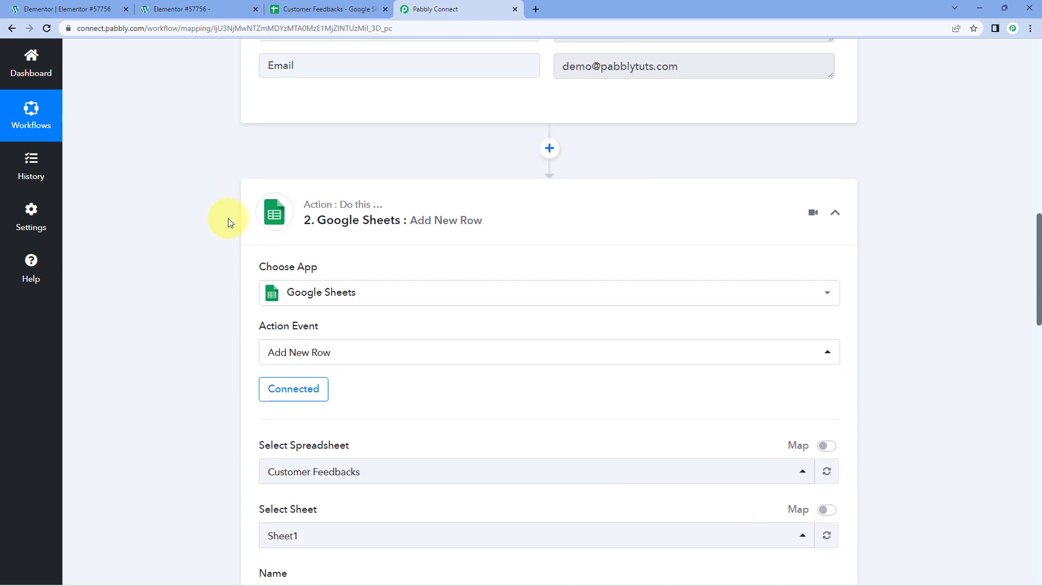
pyautogui.scroll(3, 260, 139)
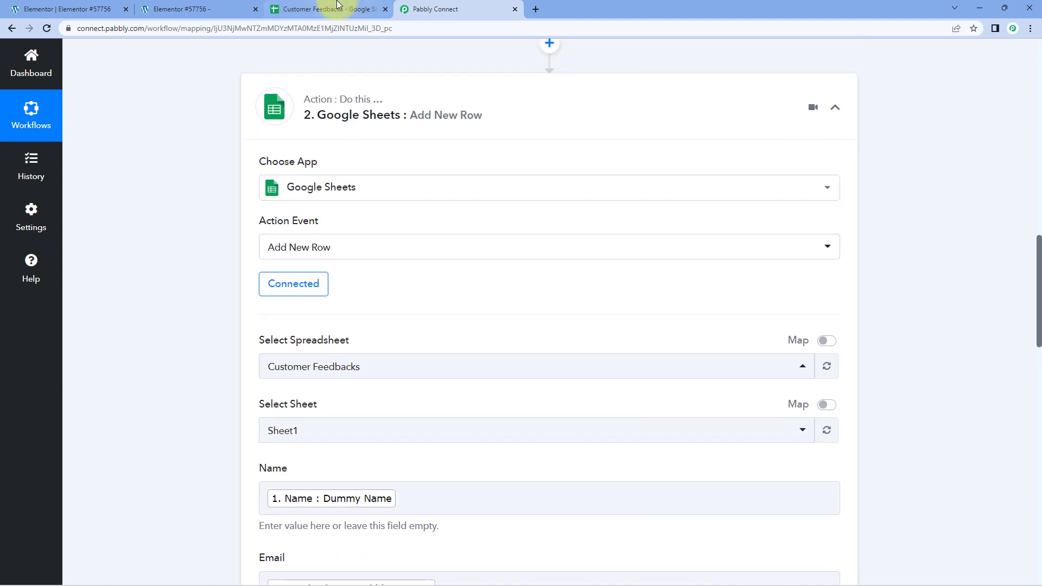
# Switch to the Customer Feedbacks spreadsheet and remove the bold formatting from row 2.
pyautogui.click(330, 8)
pyautogui.click(9, 165)
pyautogui.hotkey('ctrl', 'b')
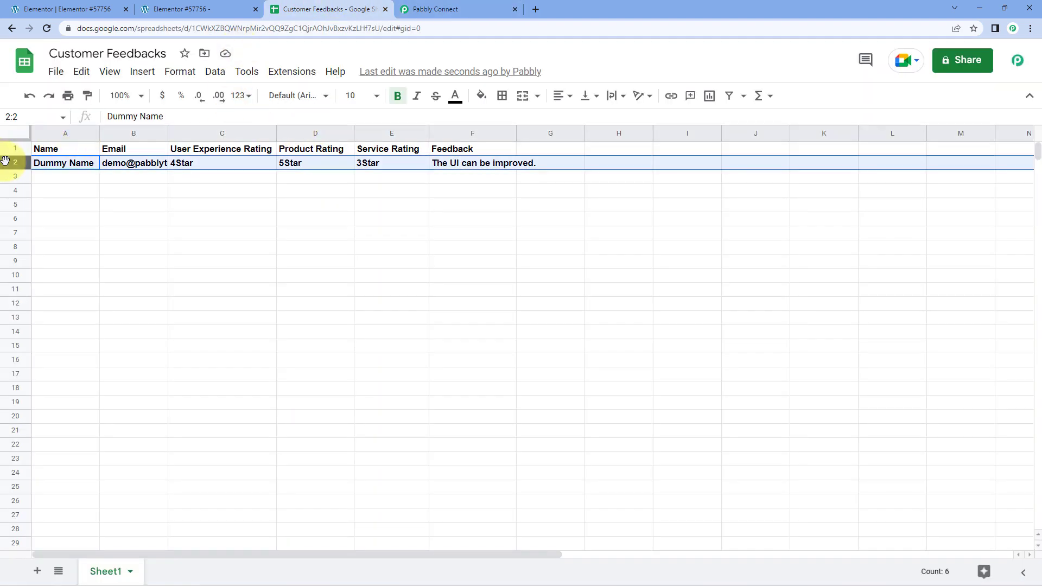
# Widen the Email and Feedback columns to fit their entries, checking each value in the newly added row.
pyautogui.moveTo(167, 131); pyautogui.dragTo(208, 133)
pyautogui.click(169, 168)
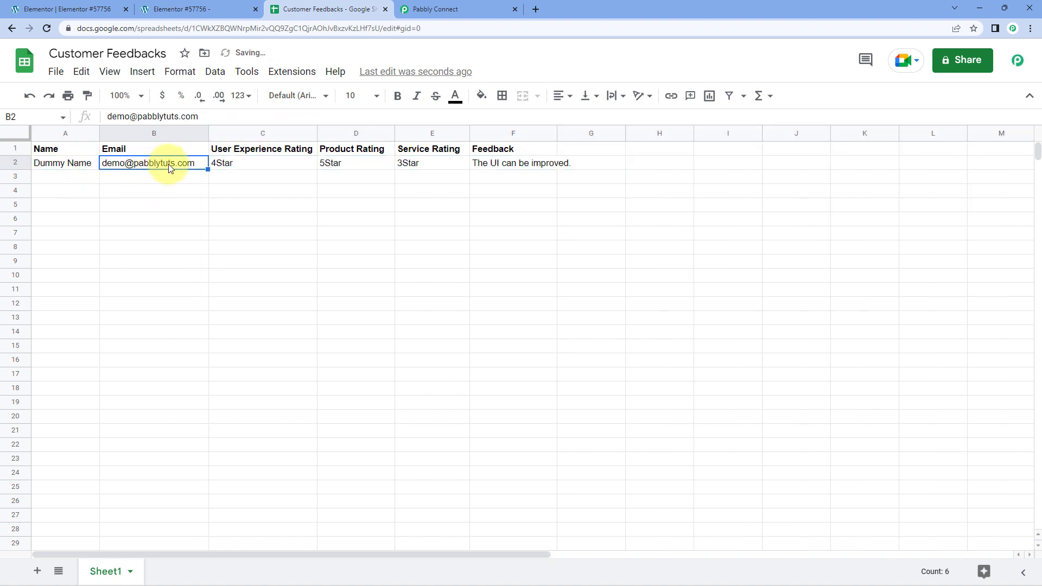
pyautogui.click(255, 165)
pyautogui.click(382, 165)
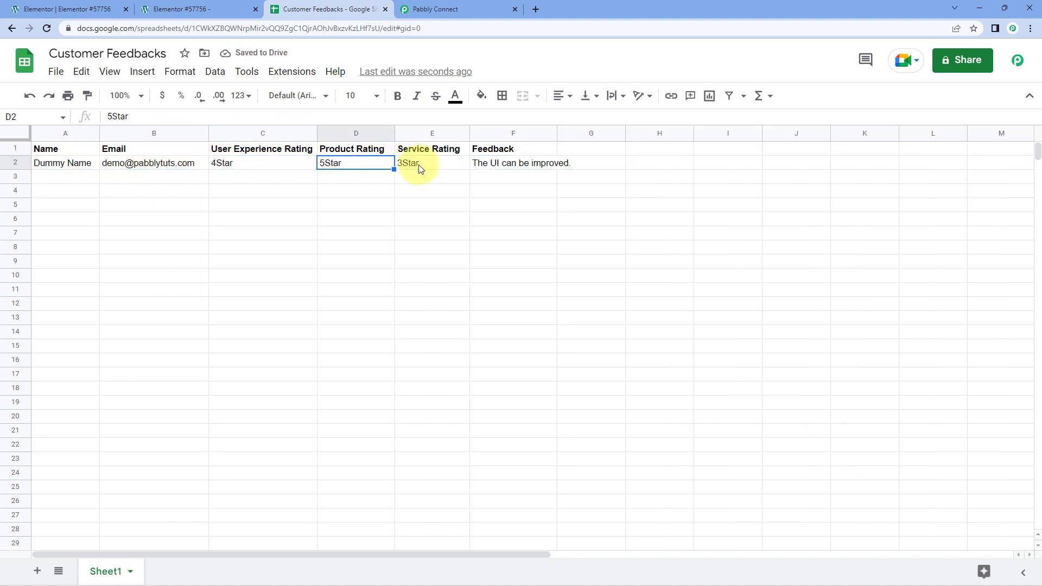
pyautogui.click(436, 166)
pyautogui.moveTo(556, 133); pyautogui.dragTo(580, 132)
pyautogui.click(535, 175)
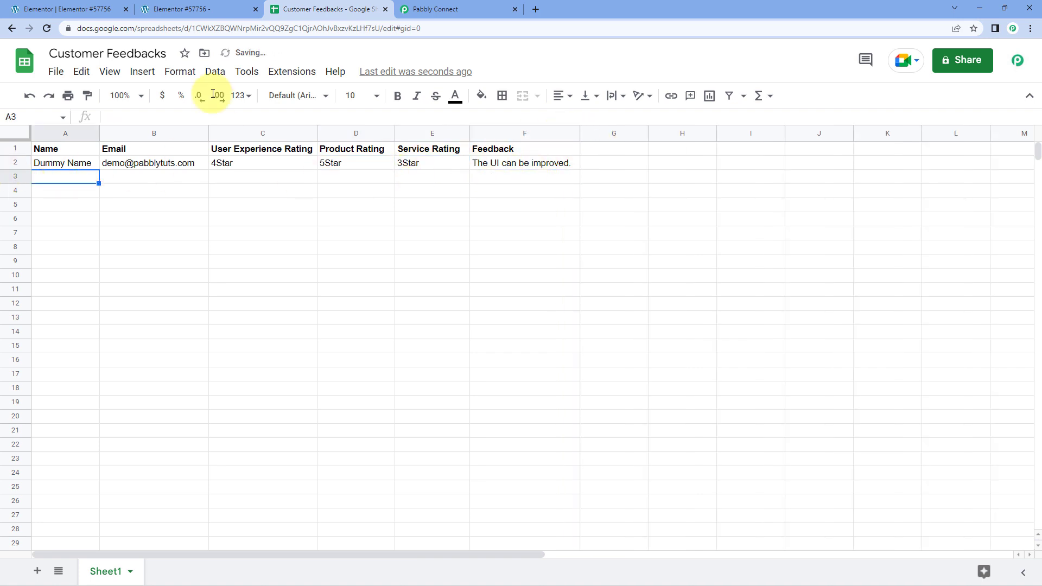
# Return to the Pabbly Connect workflow and collapse both the Google Sheets action and the Elementor trigger.
pyautogui.click(477, 8)
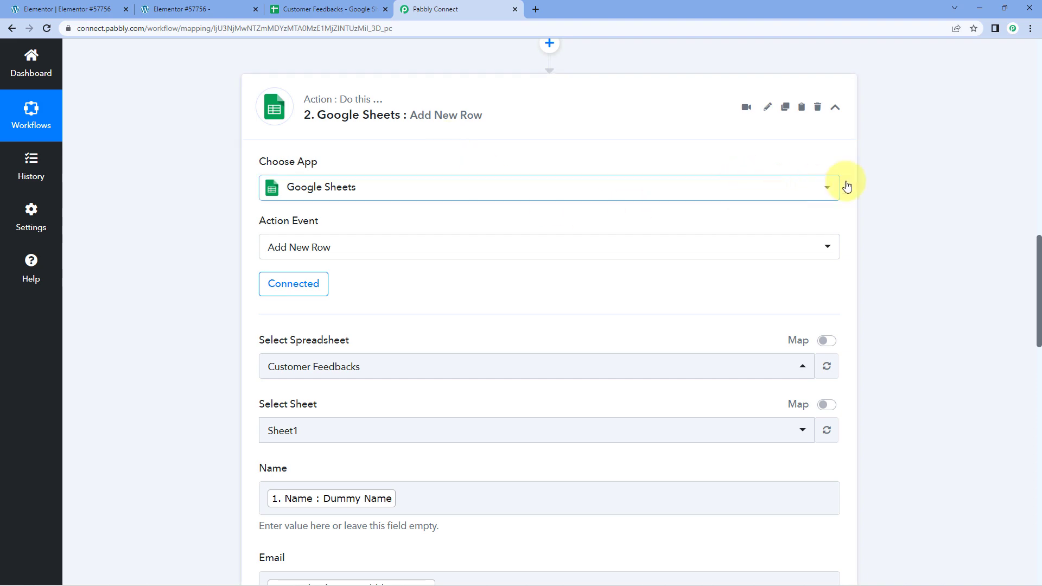
pyautogui.click(835, 107)
pyautogui.scroll(8, 896, 173)
pyautogui.scroll(10, 887, 184)
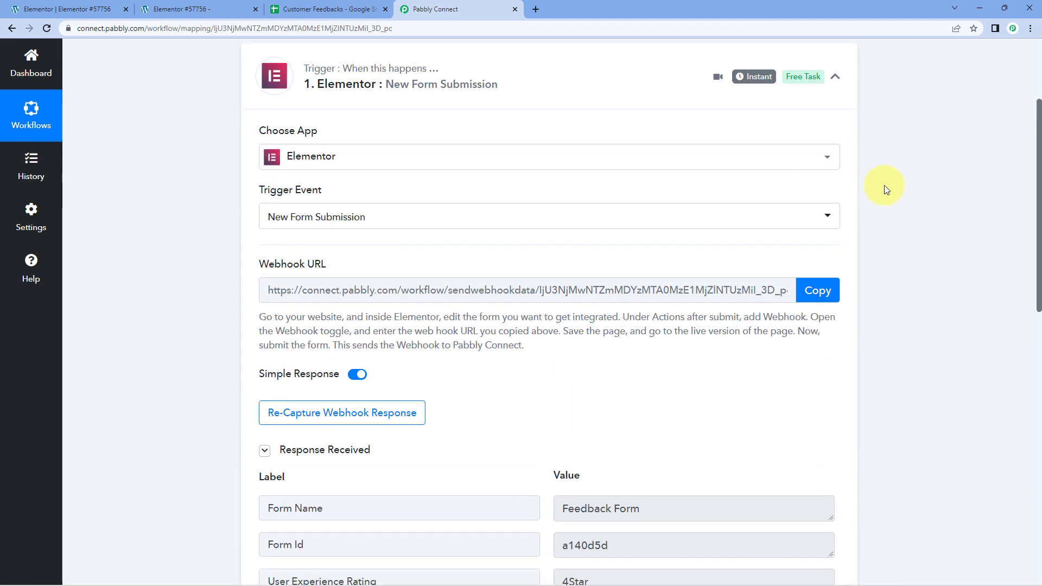
pyautogui.click(840, 222)
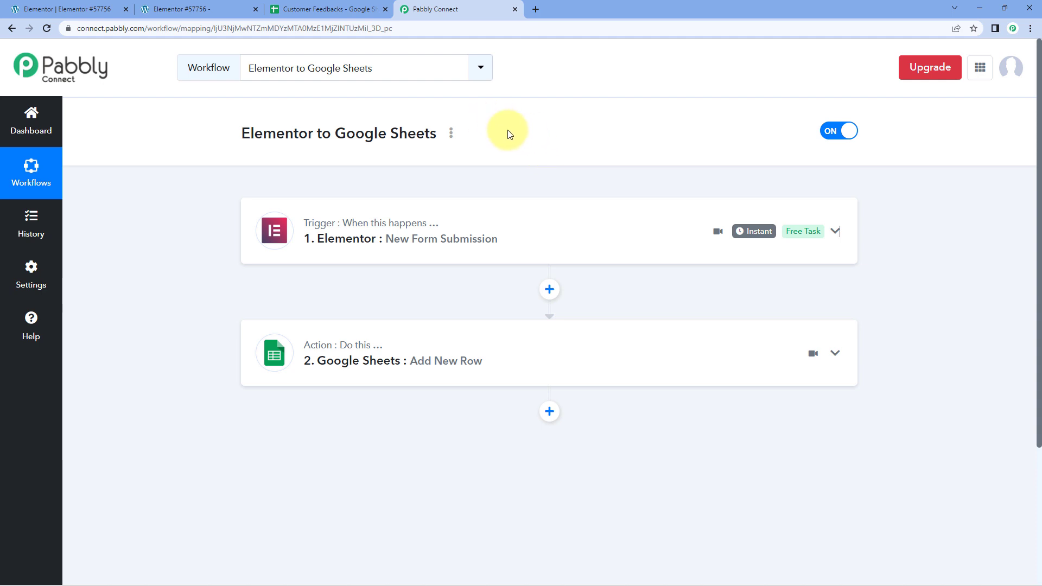
# Check the Customer Feedbacks spreadsheet, then fill in the Elementor feedback form's Name and Email fields with a test user's details.
pyautogui.click(213, 8)
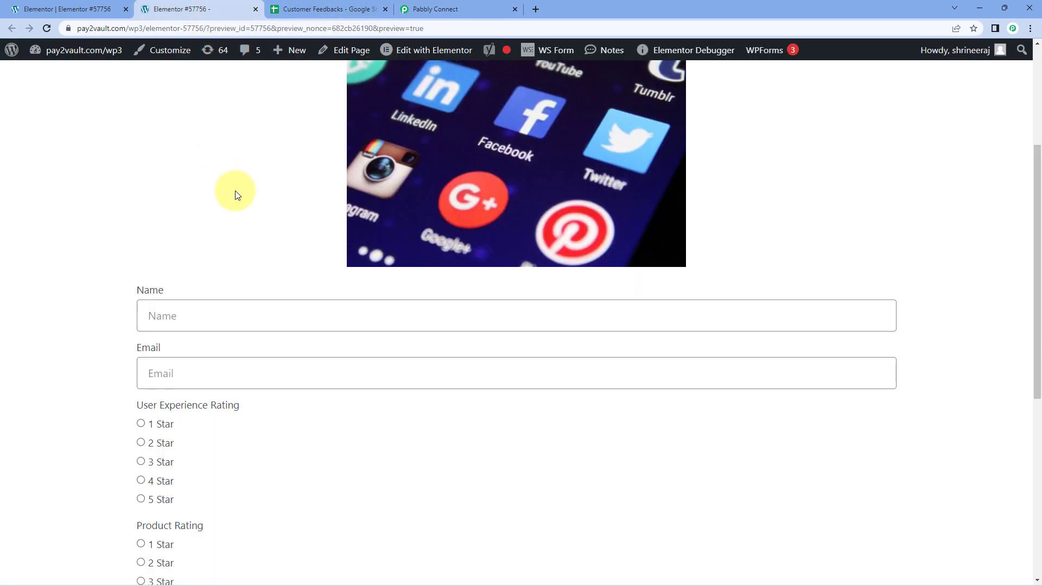
pyautogui.click(317, 8)
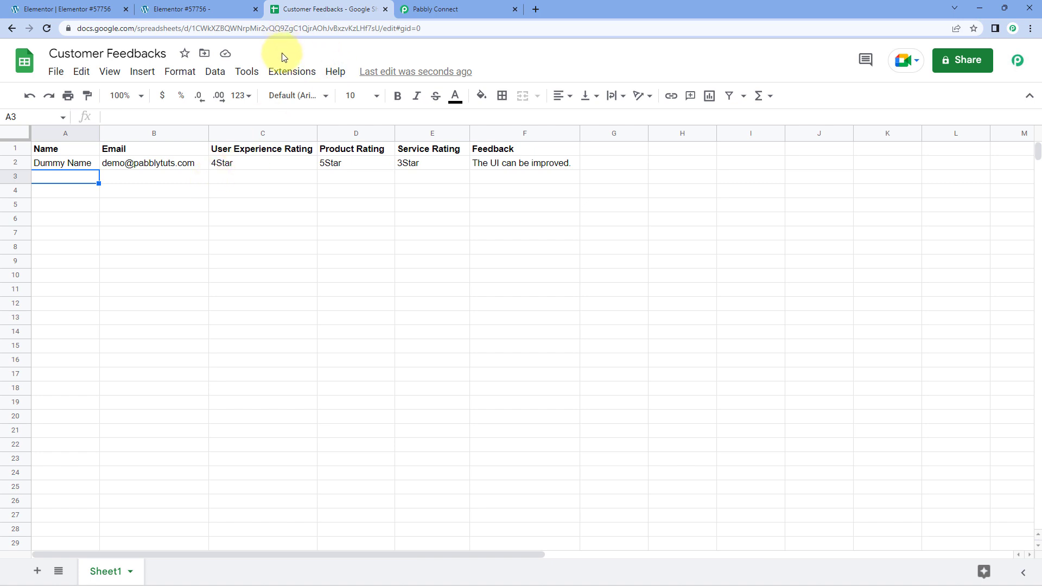
pyautogui.click(221, 4)
pyautogui.scroll(-2, 222, 164)
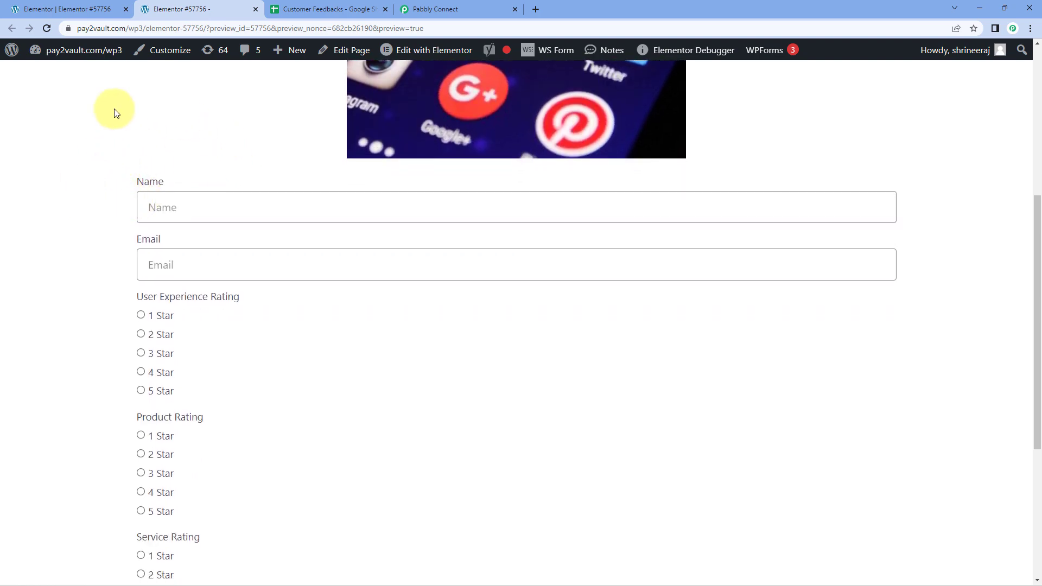
pyautogui.click(179, 212)
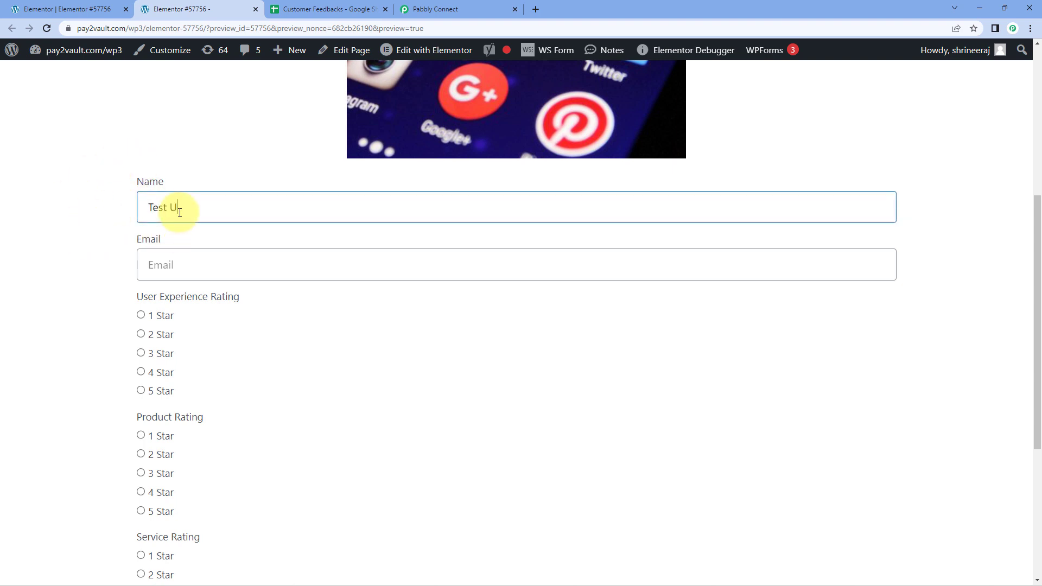
pyautogui.press('Tab')
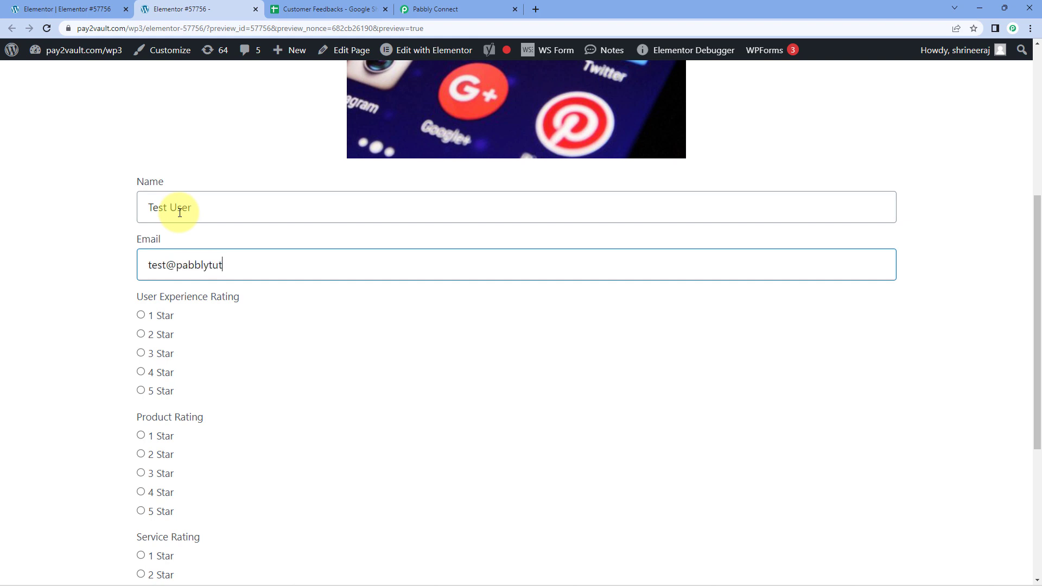
# Rate User Experience 2 Star, Product 4 Star and Service 1 Star in the feedback form.
pyautogui.scroll(-2, 180, 212)
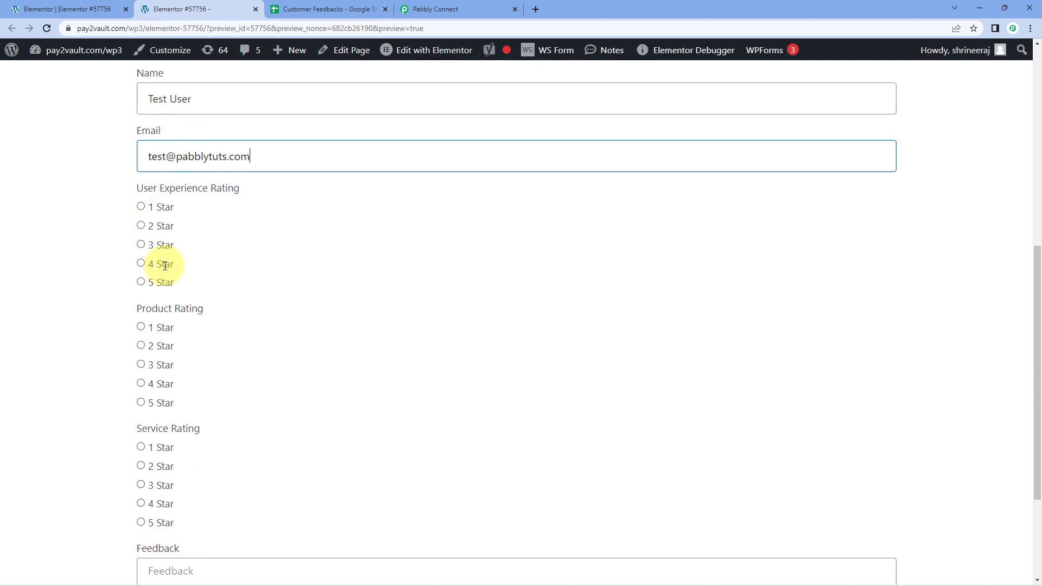
pyautogui.click(141, 226)
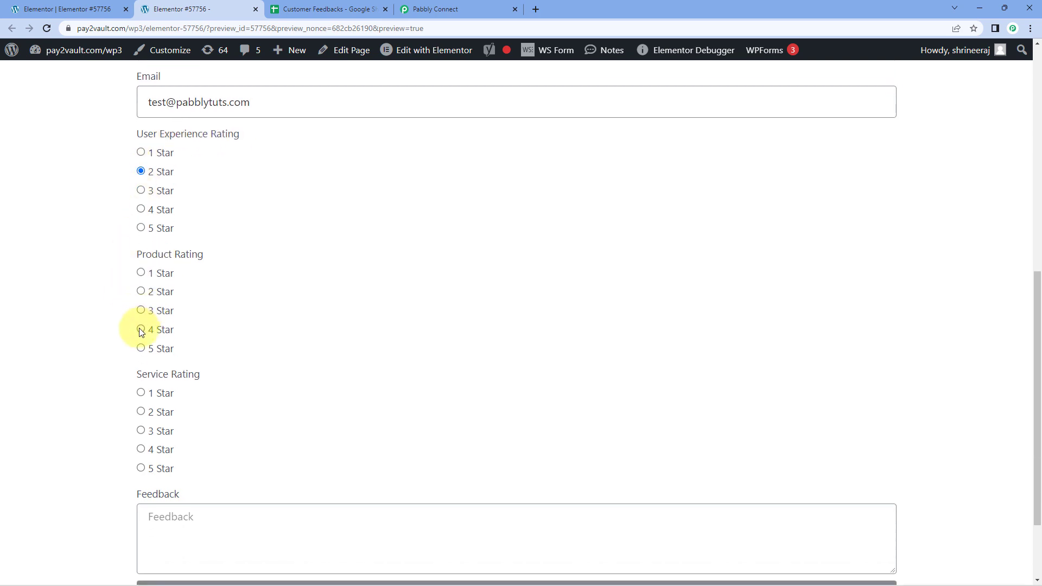
pyautogui.click(140, 329)
pyautogui.scroll(-1, 142, 332)
pyautogui.click(141, 338)
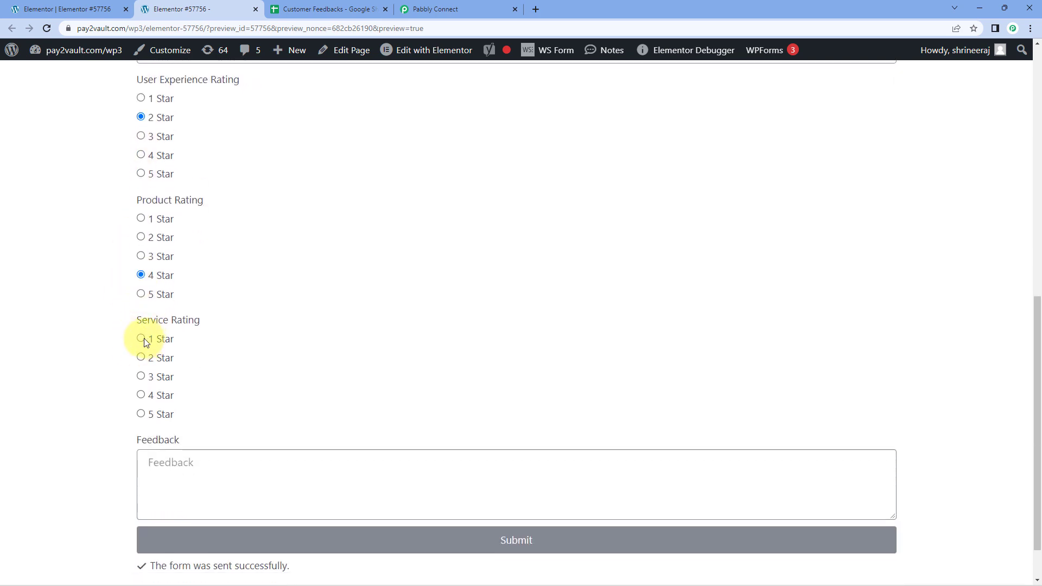
# Enter "Need to work on customer support." as the feedback and submit the form.
pyautogui.scroll(-1, 105, 330)
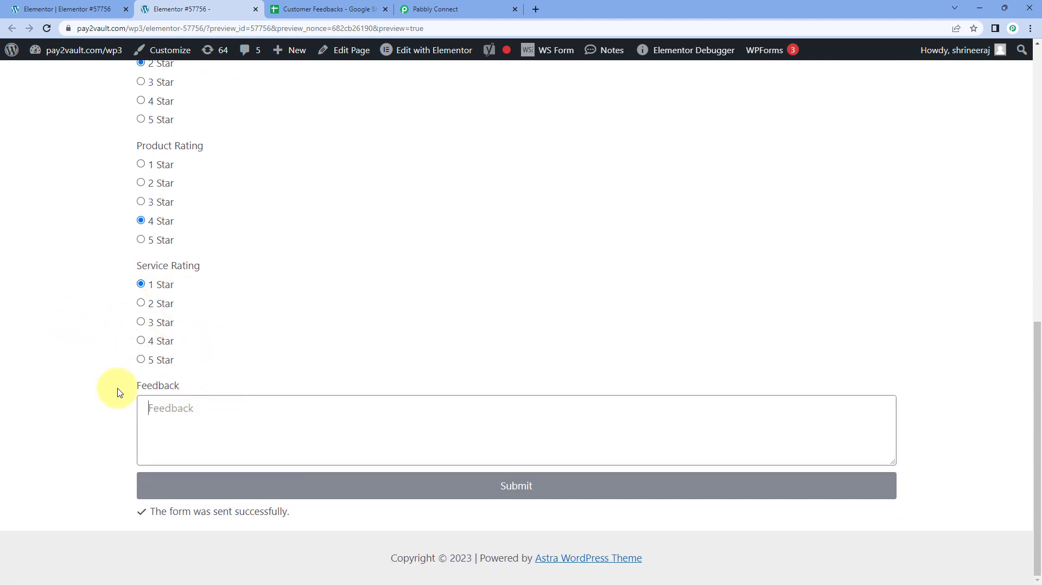
pyautogui.write('Ne')
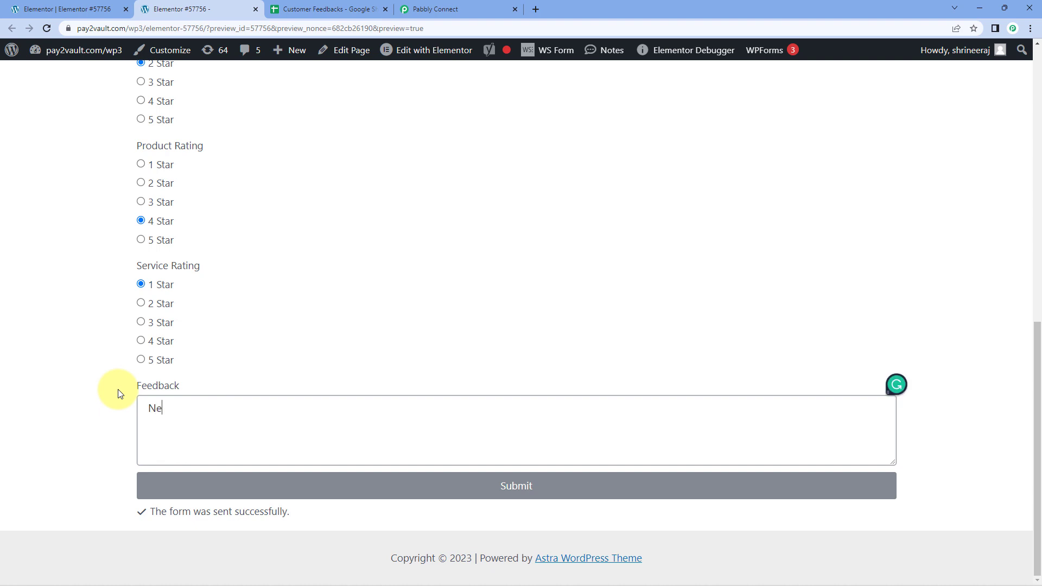
pyautogui.write('ed to work on customer support')
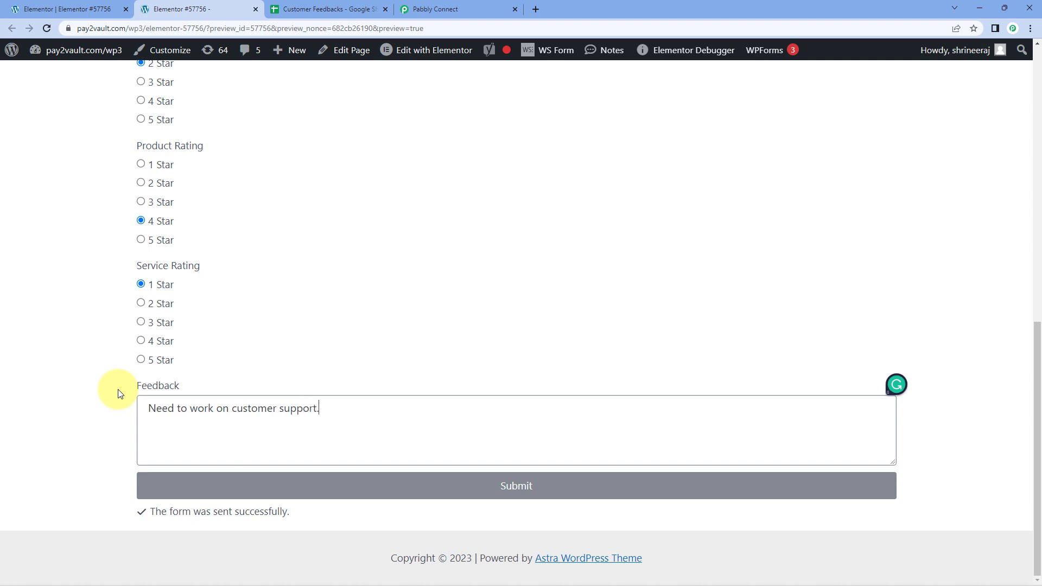
pyautogui.write('.')
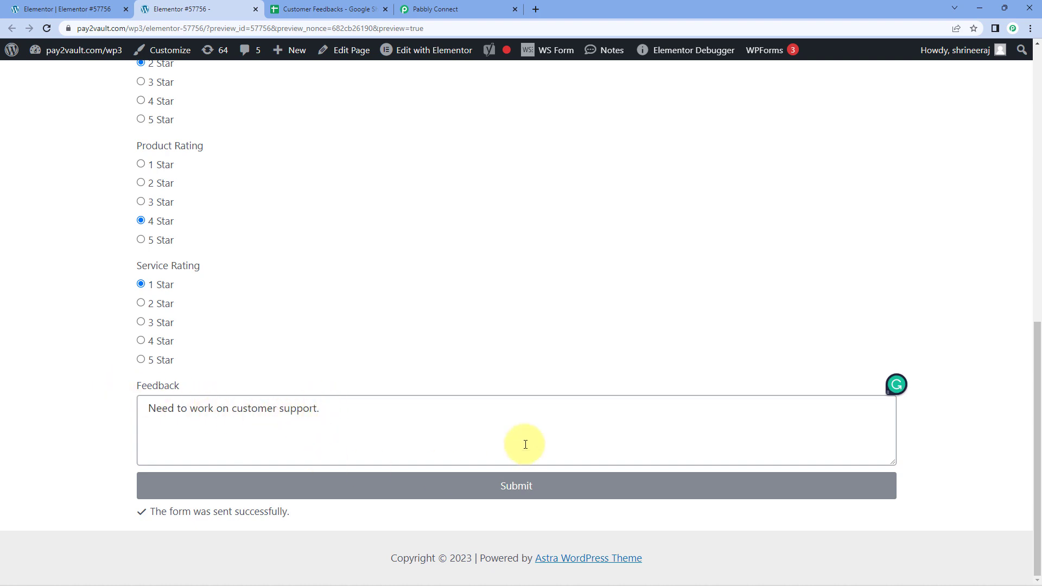
pyautogui.click(472, 484)
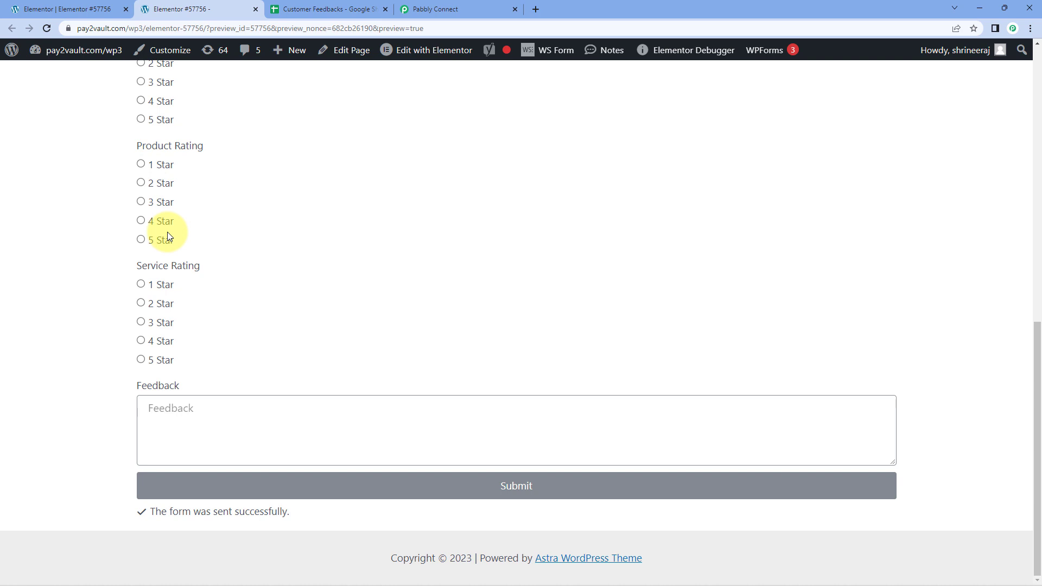
pyautogui.scroll(4, 168, 233)
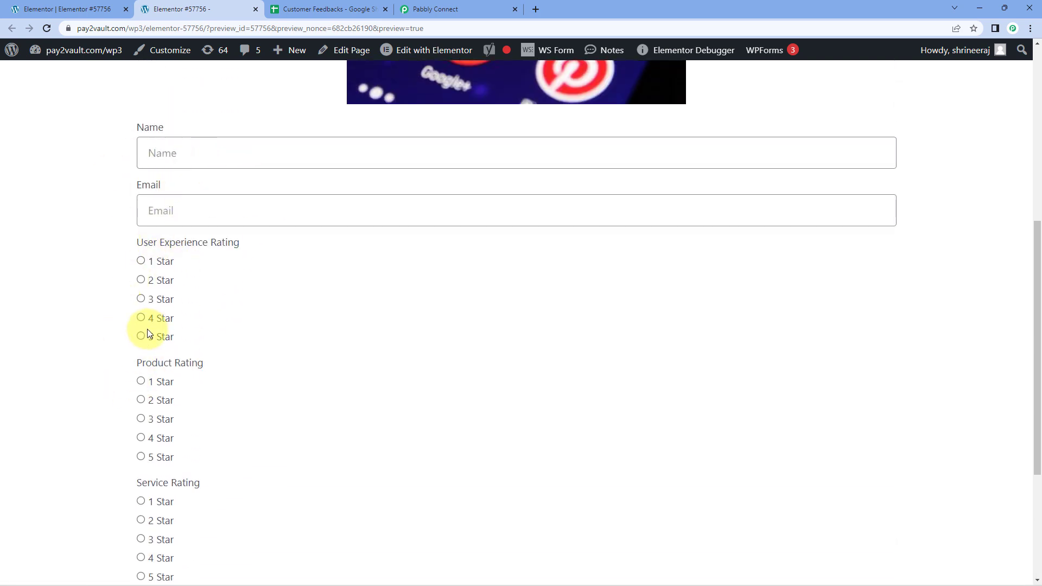
# Switch to the Customer Feedbacks spreadsheet and check the name, email and rating values in row 3 against the submission.
pyautogui.click(315, 7)
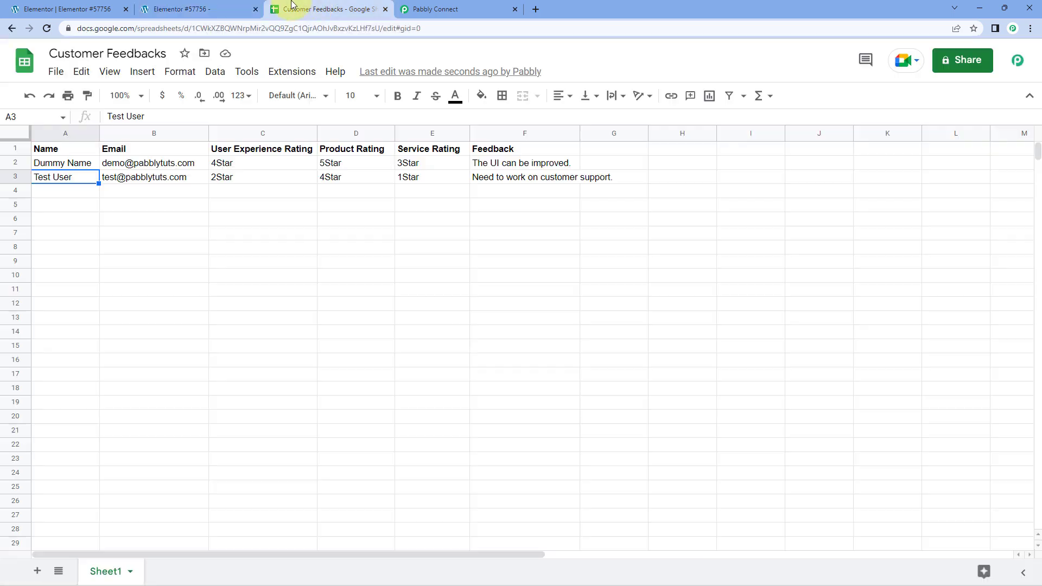
pyautogui.click(56, 194)
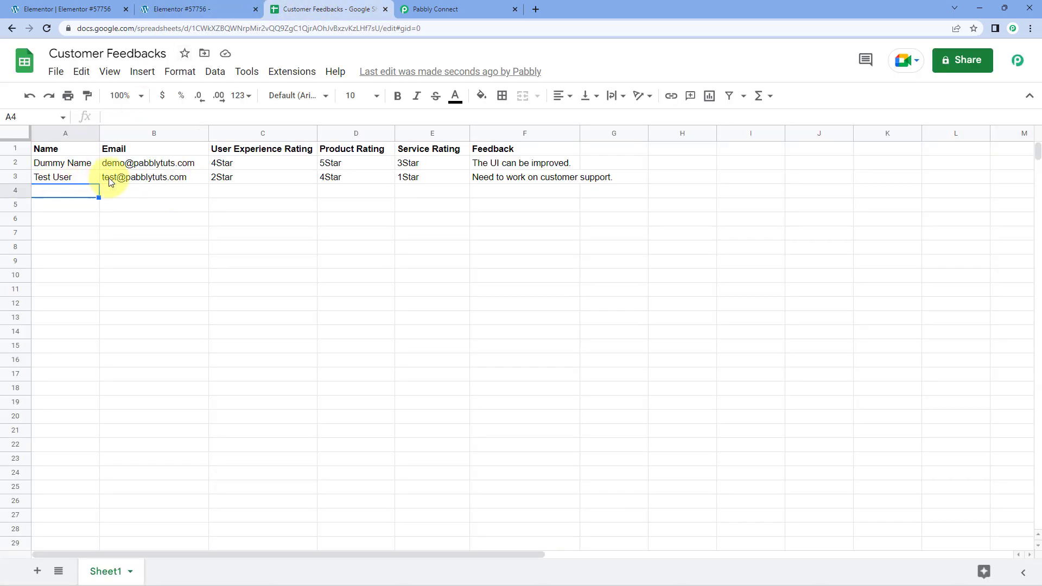
pyautogui.click(77, 179)
pyautogui.click(136, 179)
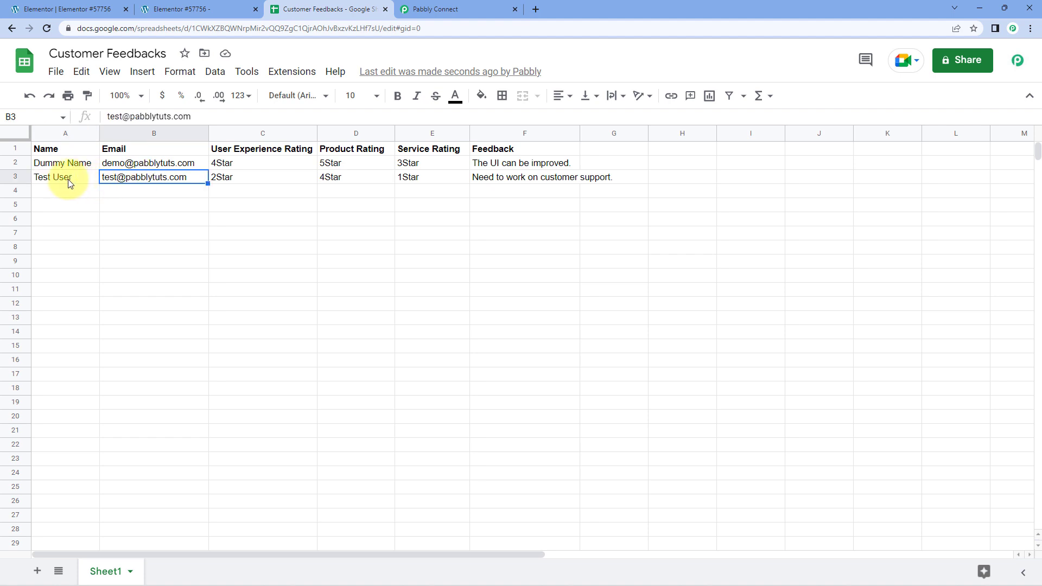
pyautogui.click(237, 180)
pyautogui.click(337, 184)
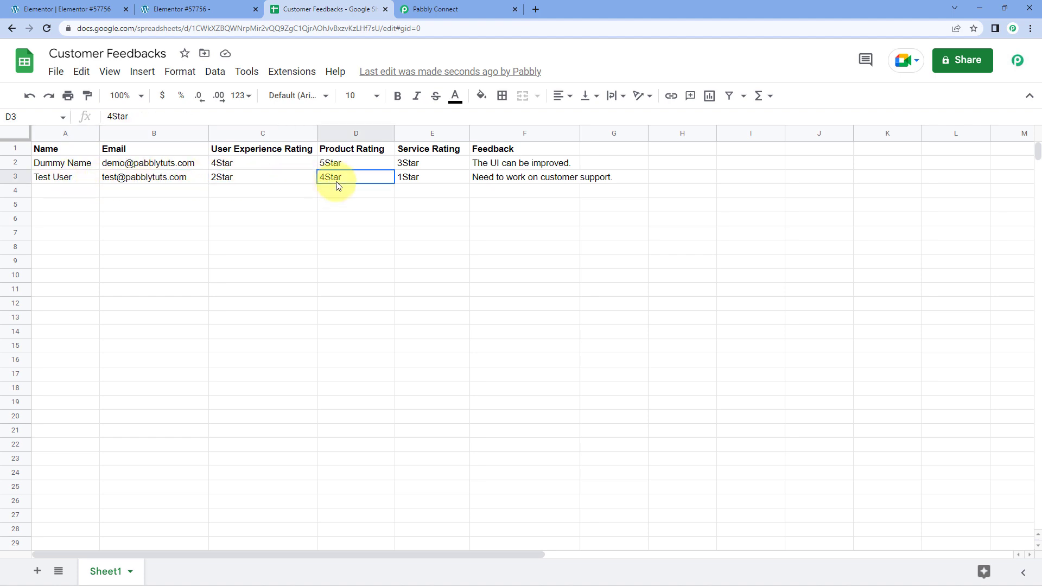
pyautogui.click(413, 183)
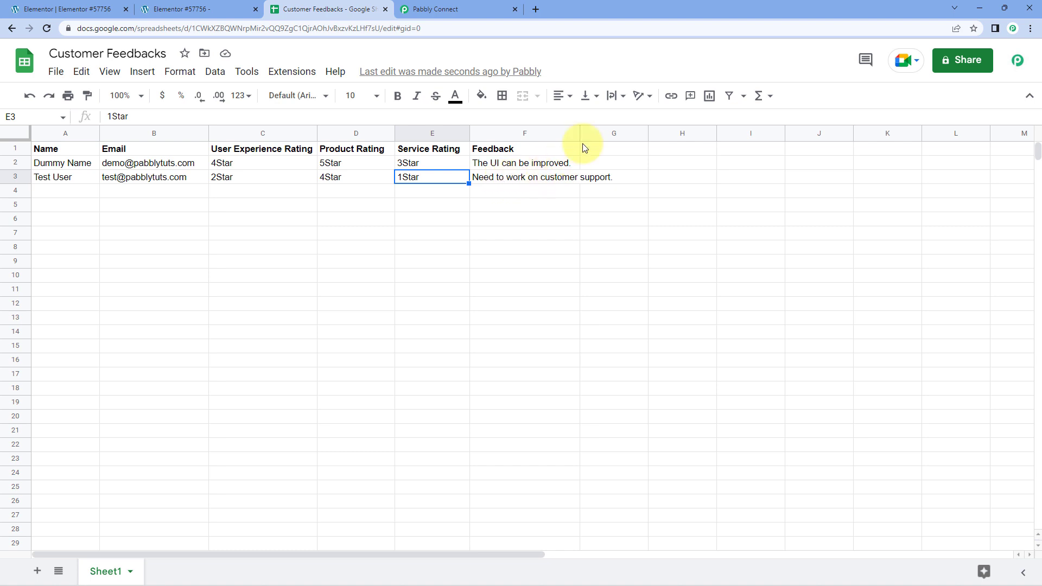
# Widen the Feedback column to fit its row 3 entry and return to the Pabbly Connect workflow.
pyautogui.moveTo(580, 133); pyautogui.dragTo(617, 133)
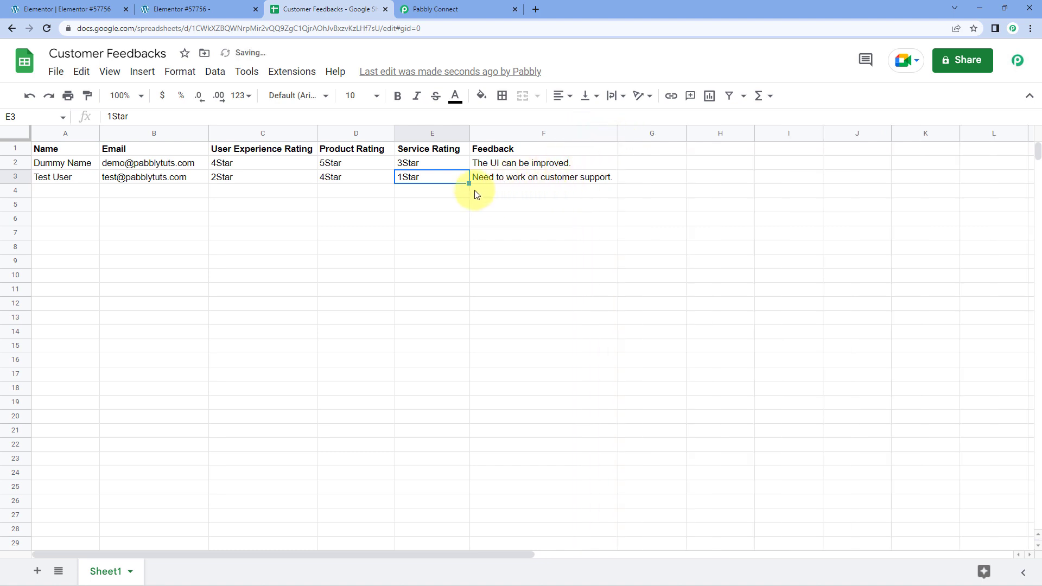
pyautogui.click(471, 9)
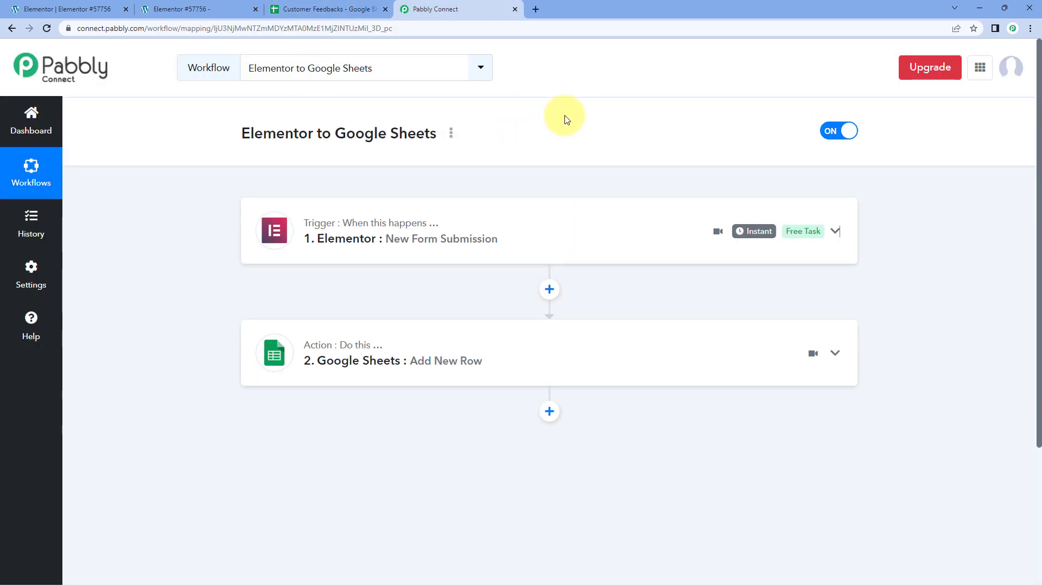